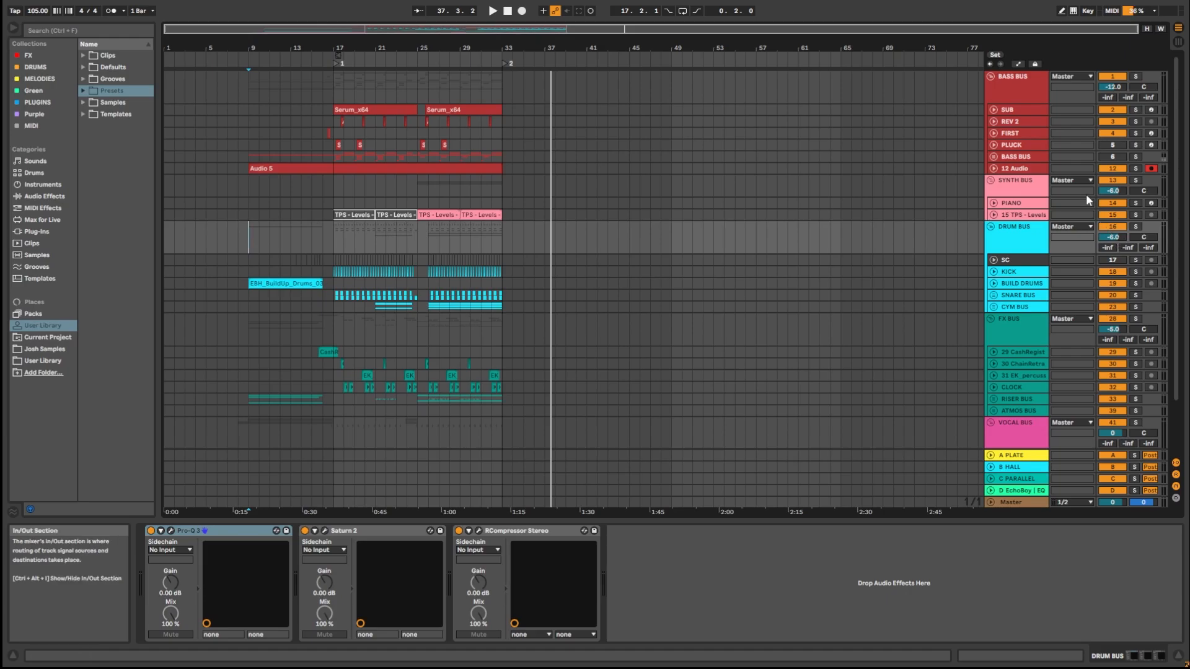
Check the tracks inside the SNARE BUS group, fold it again, and unfold the SUB and REV 2 tracks to show their clips.
{"action": "left_click", "coordinate": [993, 295]}
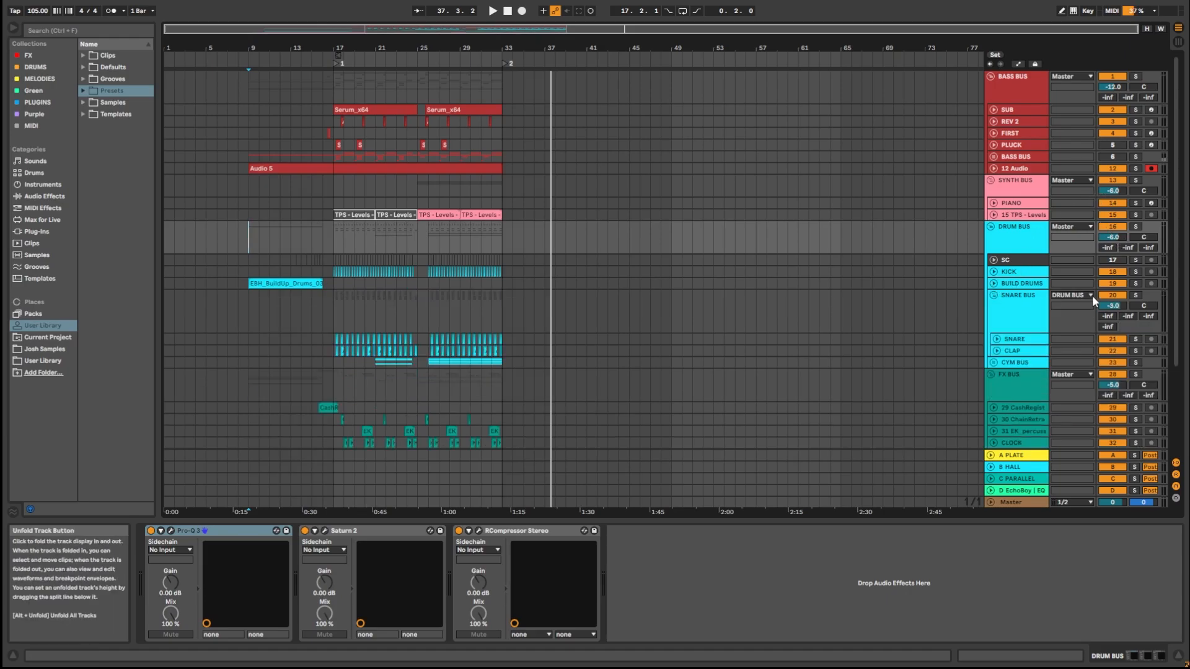
{"action": "left_click", "coordinate": [993, 297]}
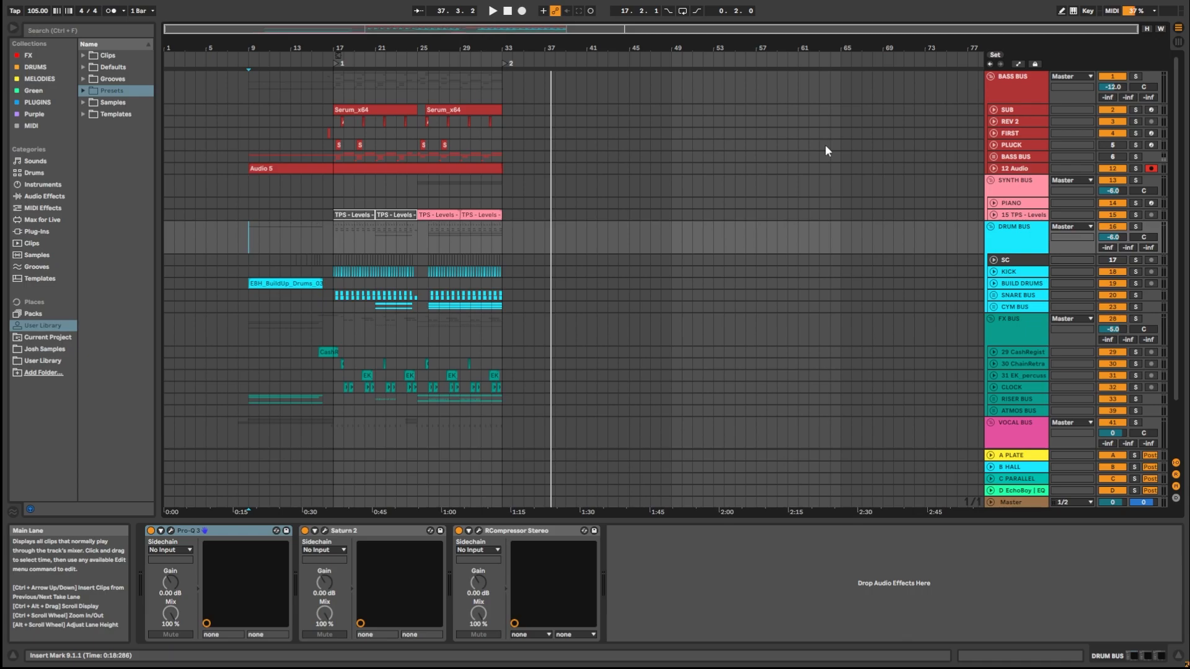
{"action": "left_click", "coordinate": [994, 110]}
{"action": "left_click", "coordinate": [993, 164]}
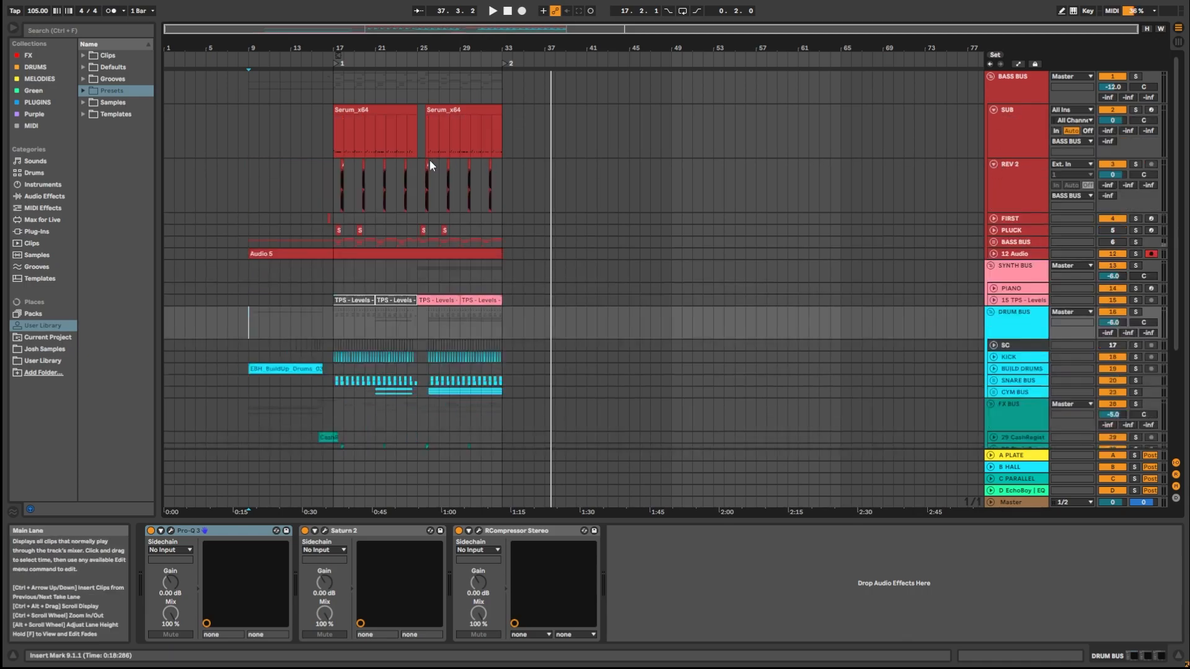
{"action": "scroll", "coordinate": [325, 147], "scroll_direction": "up", "scroll_amount": 5}
{"action": "scroll", "coordinate": [558, 152], "scroll_direction": "right", "scroll_amount": 2}
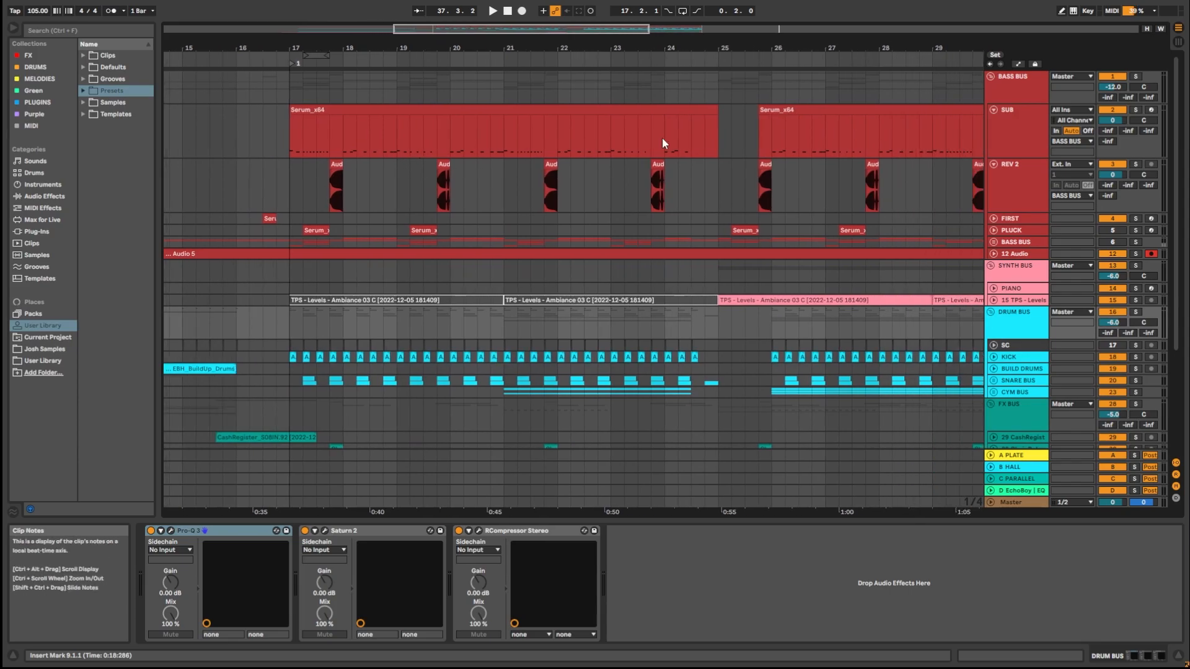
Open the SUB track's Serum instrument, look through its EXHALE AA preset list without changing the preset, and close the plug-in.
{"action": "left_click", "coordinate": [1004, 125]}
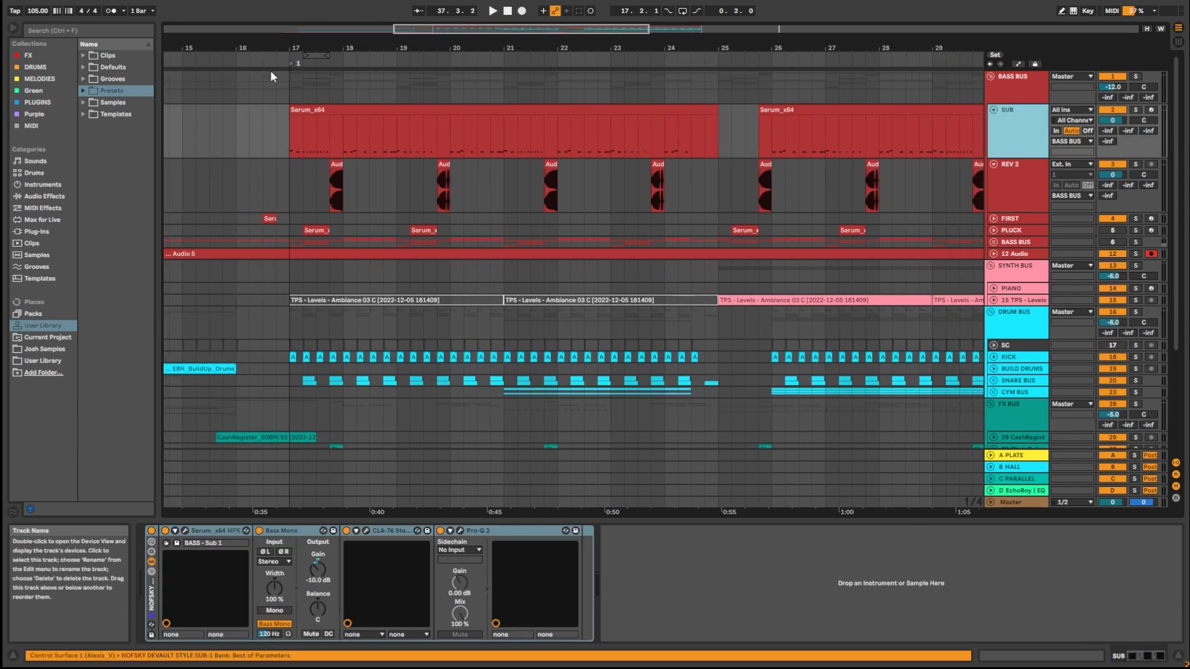
{"action": "left_click", "coordinate": [185, 531]}
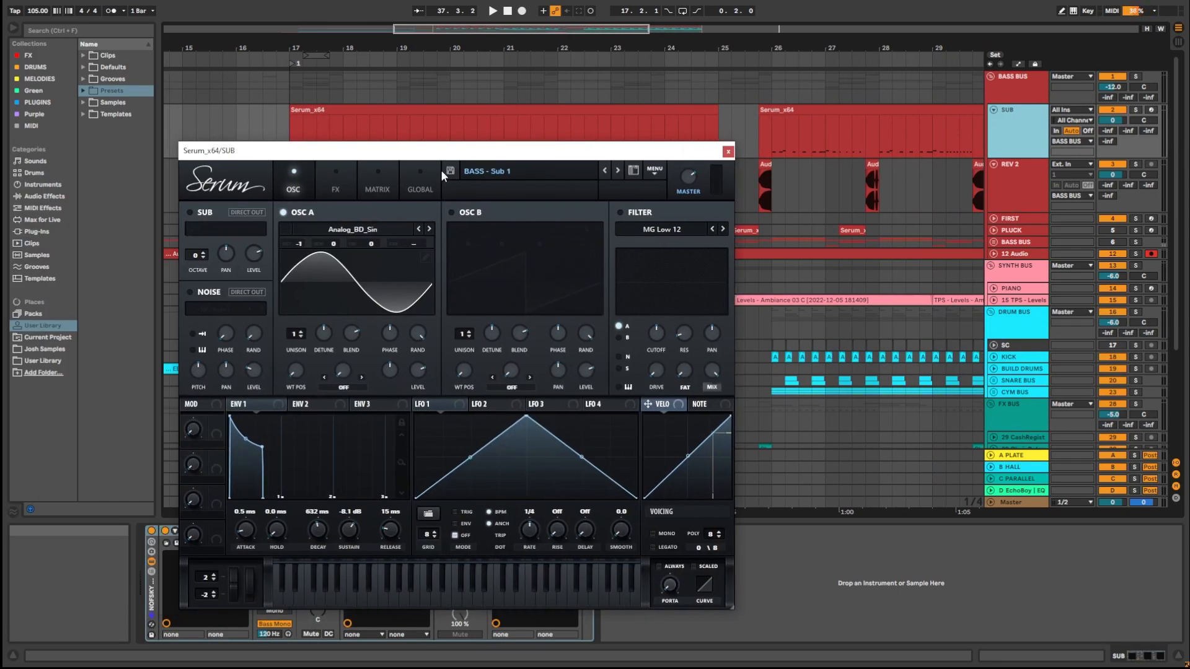
{"action": "left_click", "coordinate": [474, 172]}
{"action": "mouse_move", "coordinate": [520, 188]}
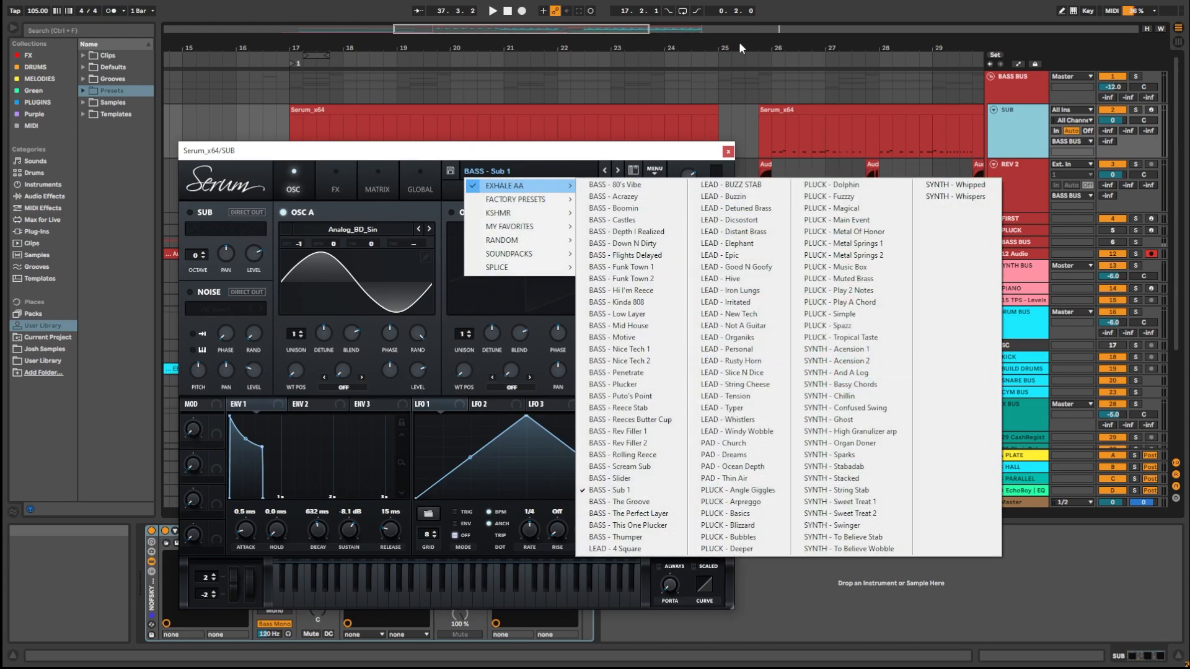
{"action": "left_click", "coordinate": [721, 76]}
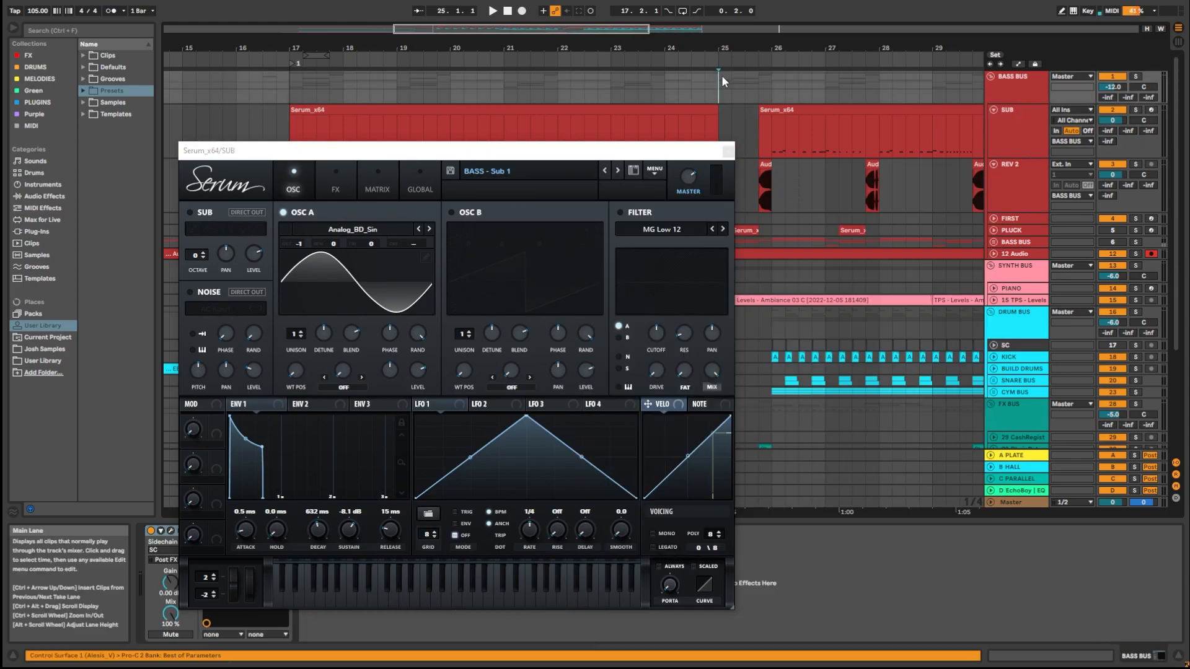
{"action": "left_click", "coordinate": [727, 151]}
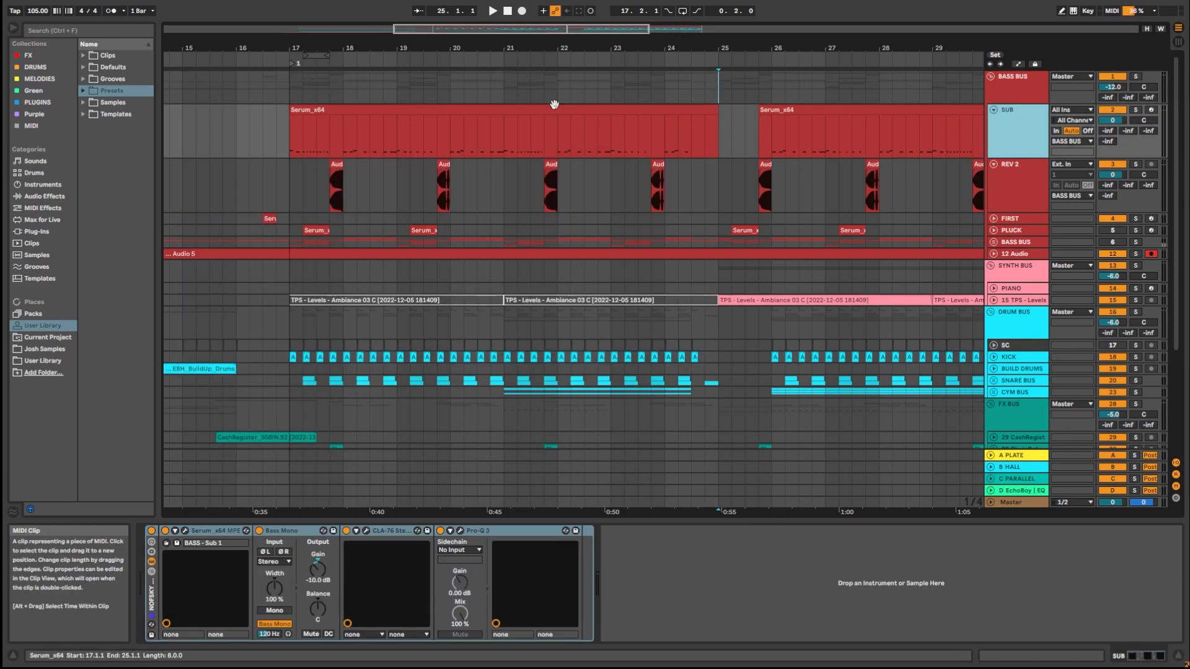
View the CLA-76 compressor and Pro-Q 3 equalizer settings on the SUB track, and hide the plug-in windows.
{"action": "left_click", "coordinate": [366, 531]}
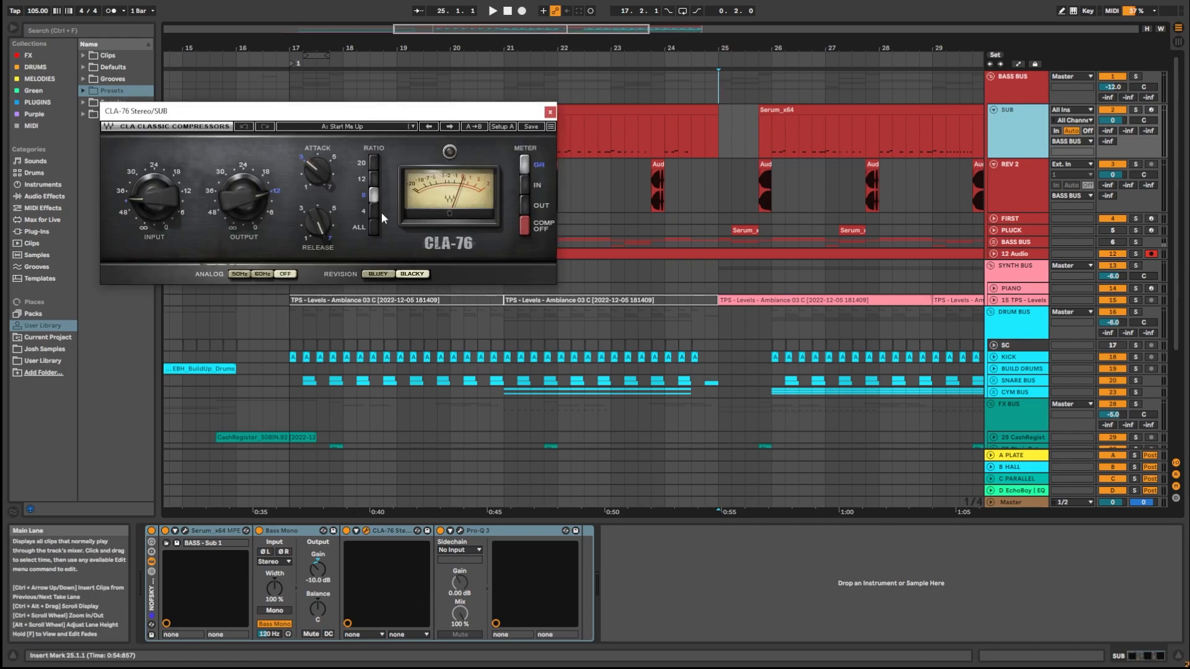
{"action": "left_click", "coordinate": [459, 532]}
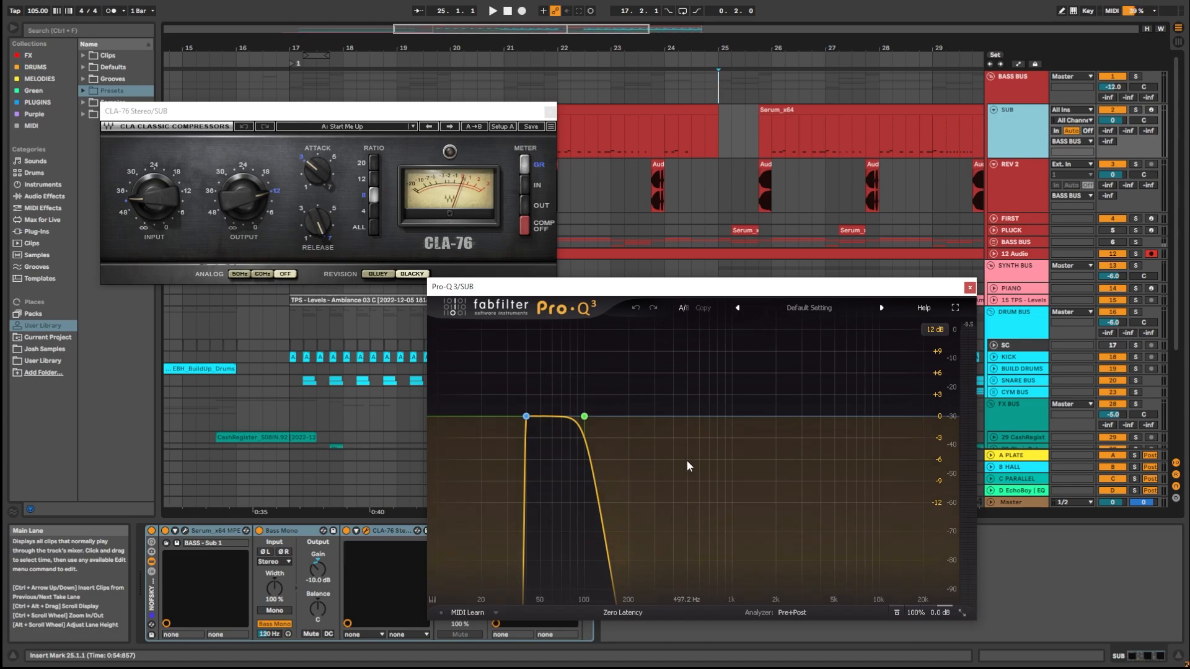
{"action": "key", "text": "ctrl+alt+p"}
Audition the REV 2 clips at 17.4.1 and 19.4.1 in solo, select 17.1.1 to 21.3.1, and unsolo the track.
{"action": "left_click", "coordinate": [1021, 182]}
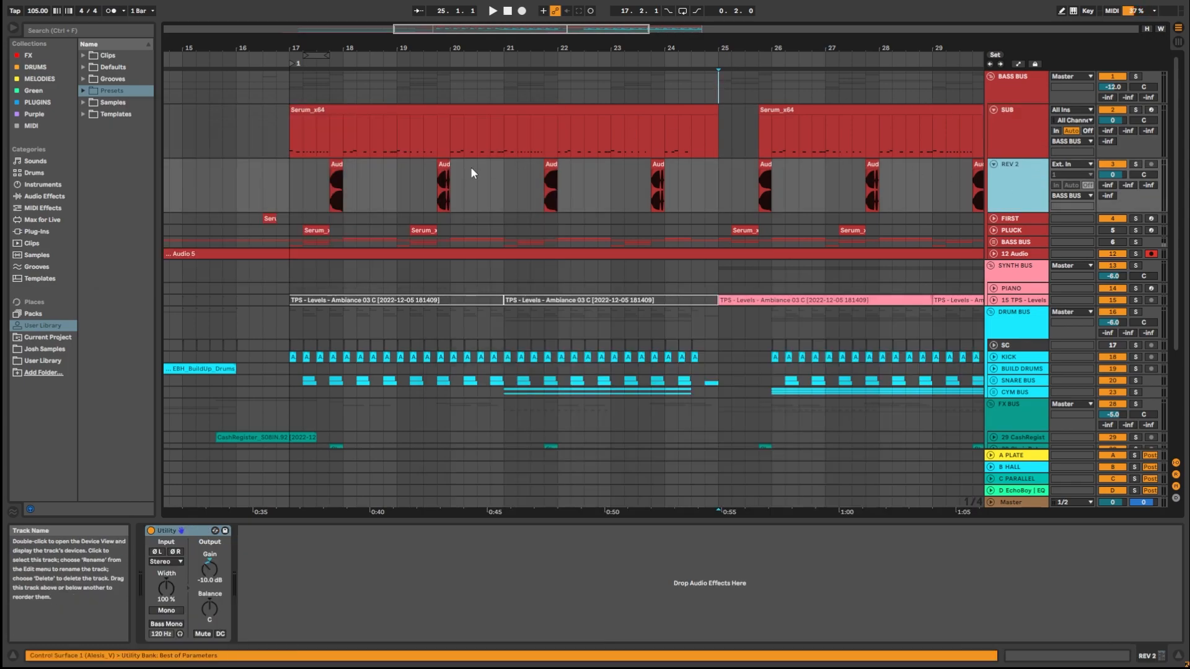
{"action": "left_click", "coordinate": [328, 185]}
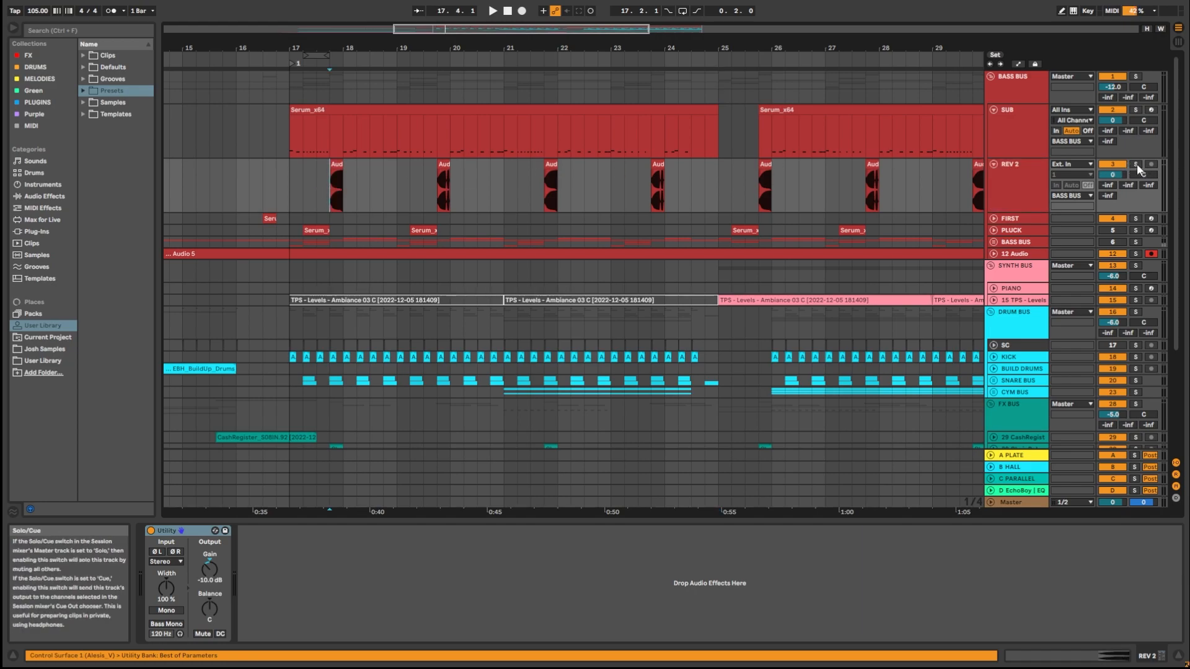
{"action": "key", "text": "space"}
{"action": "left_click", "coordinate": [444, 180]}
{"action": "key", "text": "space"}
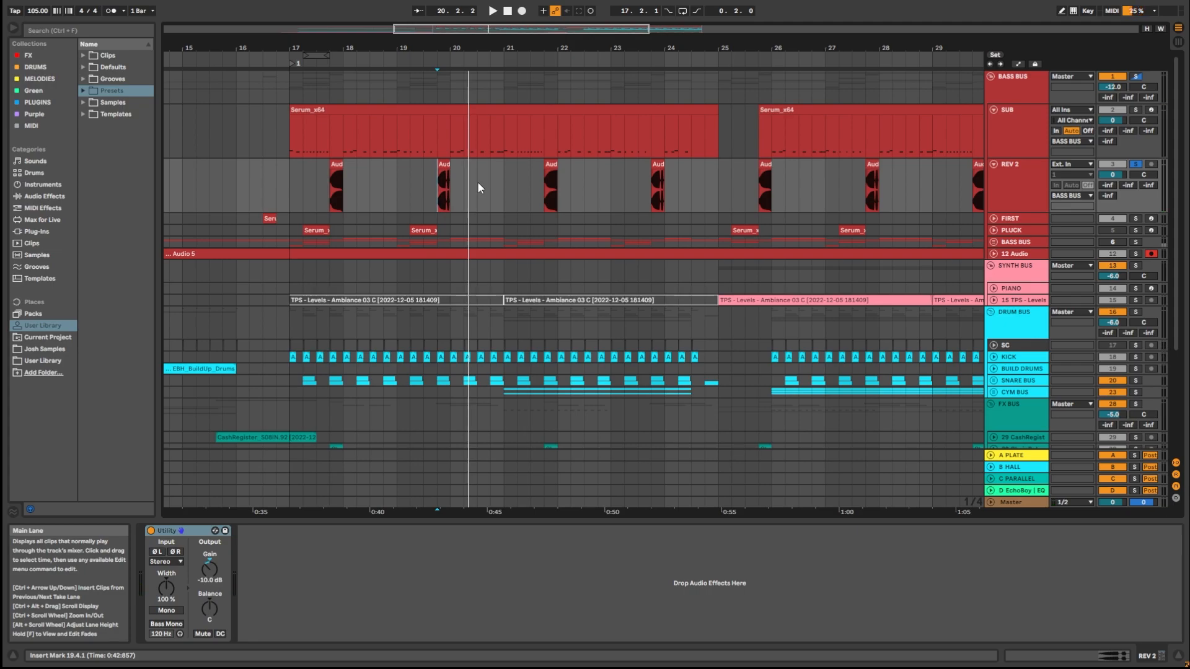
{"action": "left_click_drag", "start_coordinate": [284, 190], "coordinate": [534, 186]}
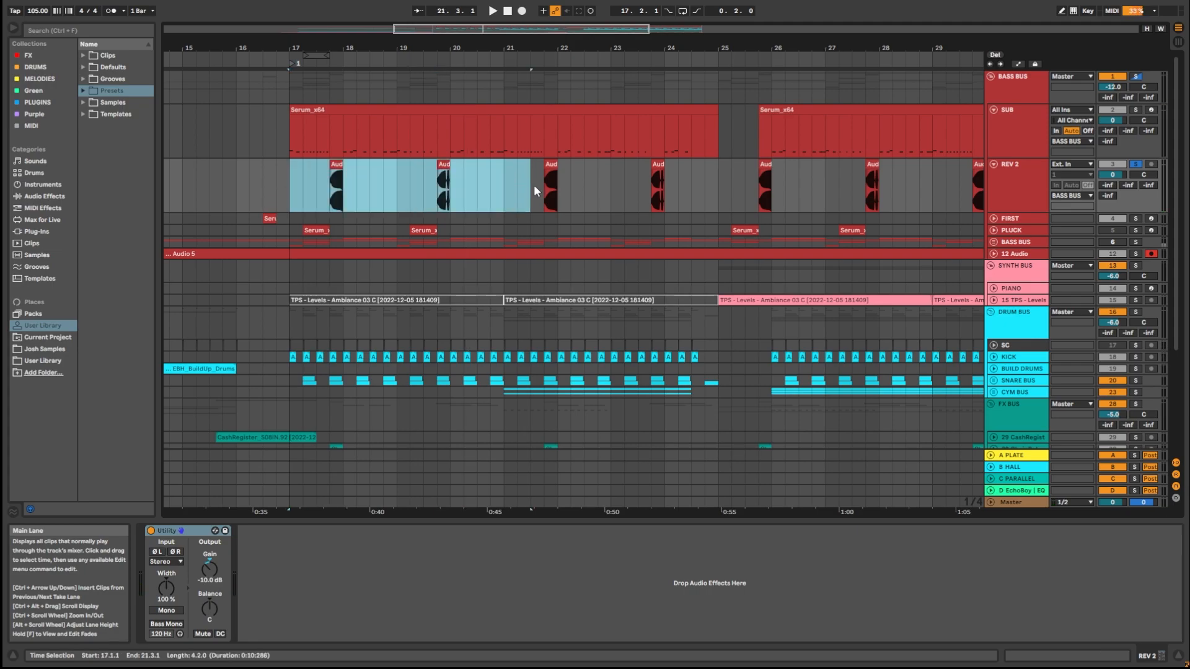
{"action": "key", "text": "s"}
Unfold the FIRST track below REV 2, audition its clip at 16.3.1 in solo, unsolo it and fold the track again.
{"action": "left_click", "coordinate": [994, 218]}
{"action": "left_click", "coordinate": [263, 237]}
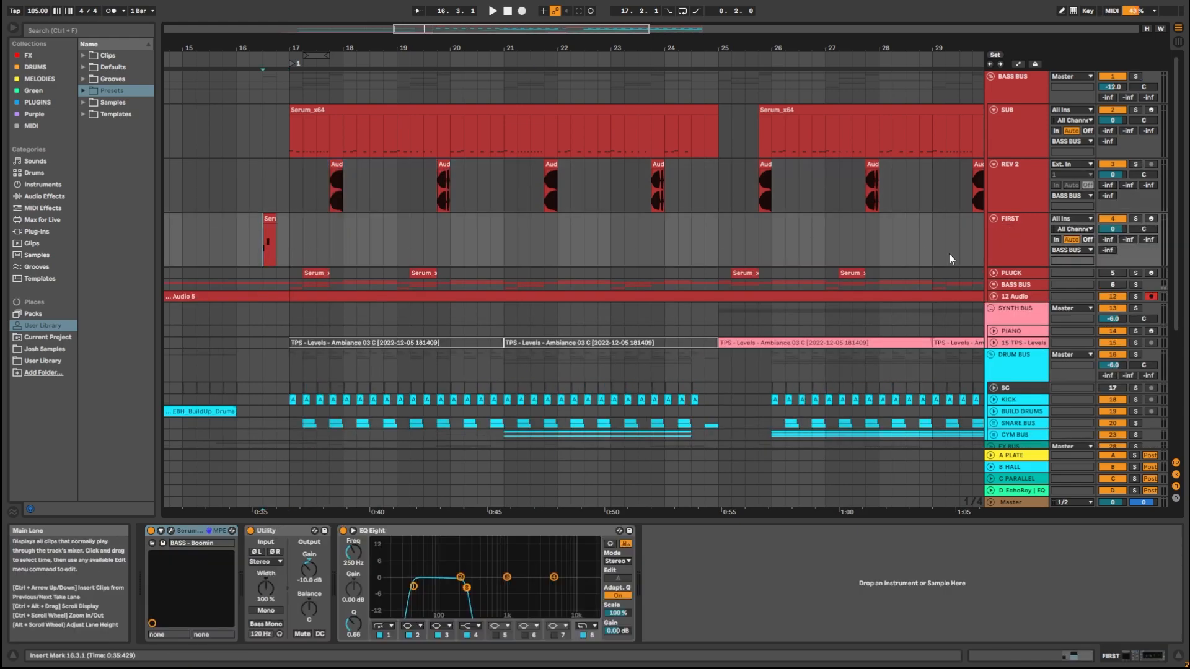
{"action": "key", "text": "s"}
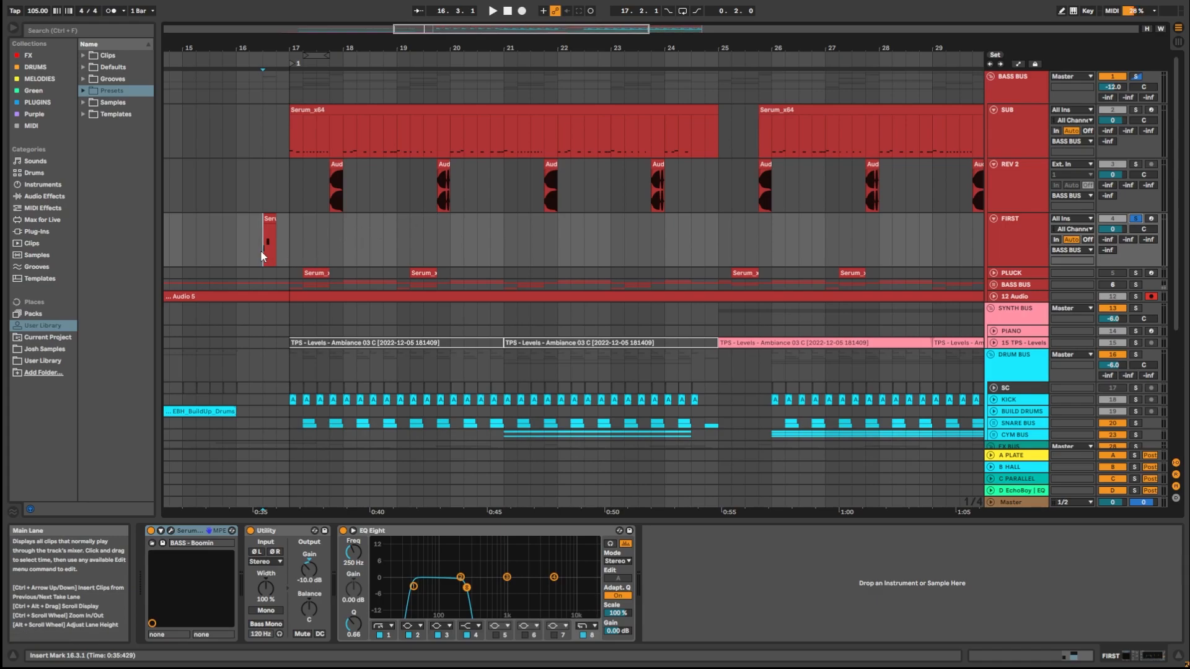
{"action": "scroll", "coordinate": [258, 247], "scroll_direction": "up", "scroll_amount": 5}
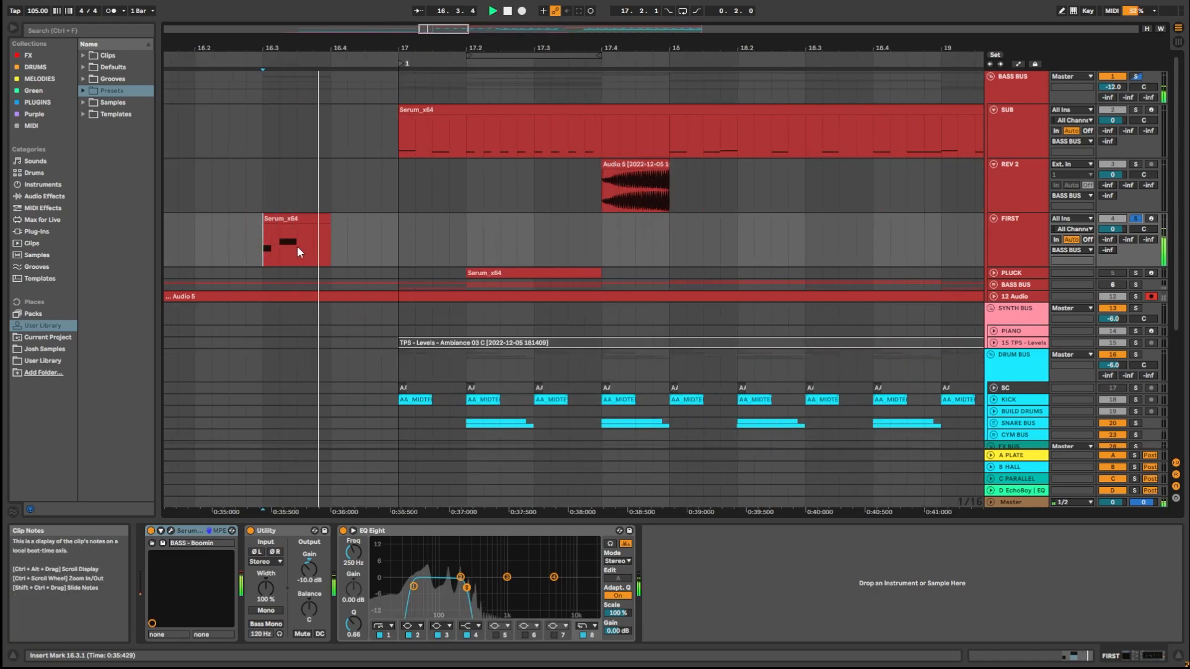
{"action": "scroll", "coordinate": [400, 236], "scroll_direction": "down", "scroll_amount": 5}
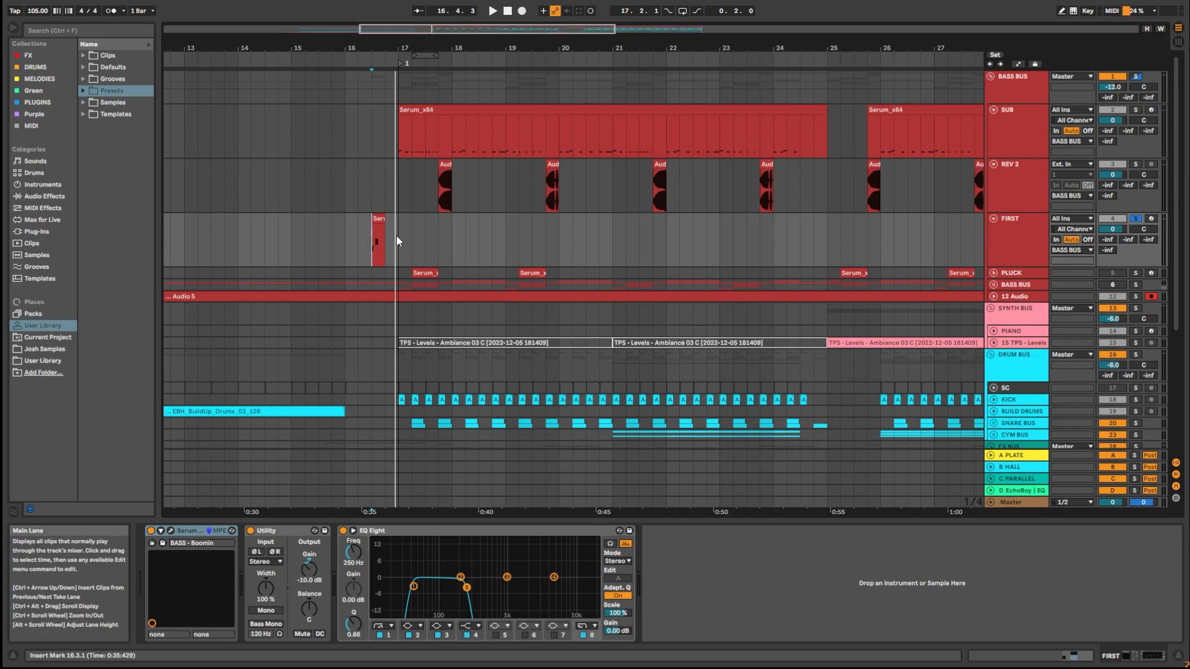
{"action": "left_click", "coordinate": [1135, 218]}
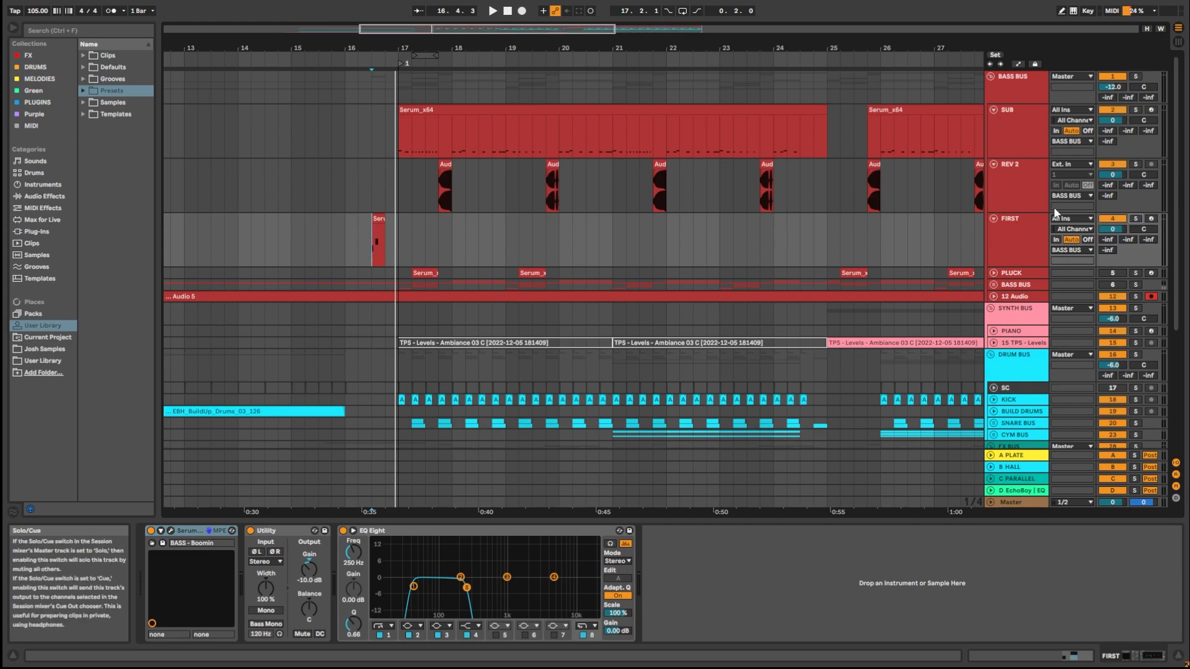
{"action": "left_click", "coordinate": [994, 218]}
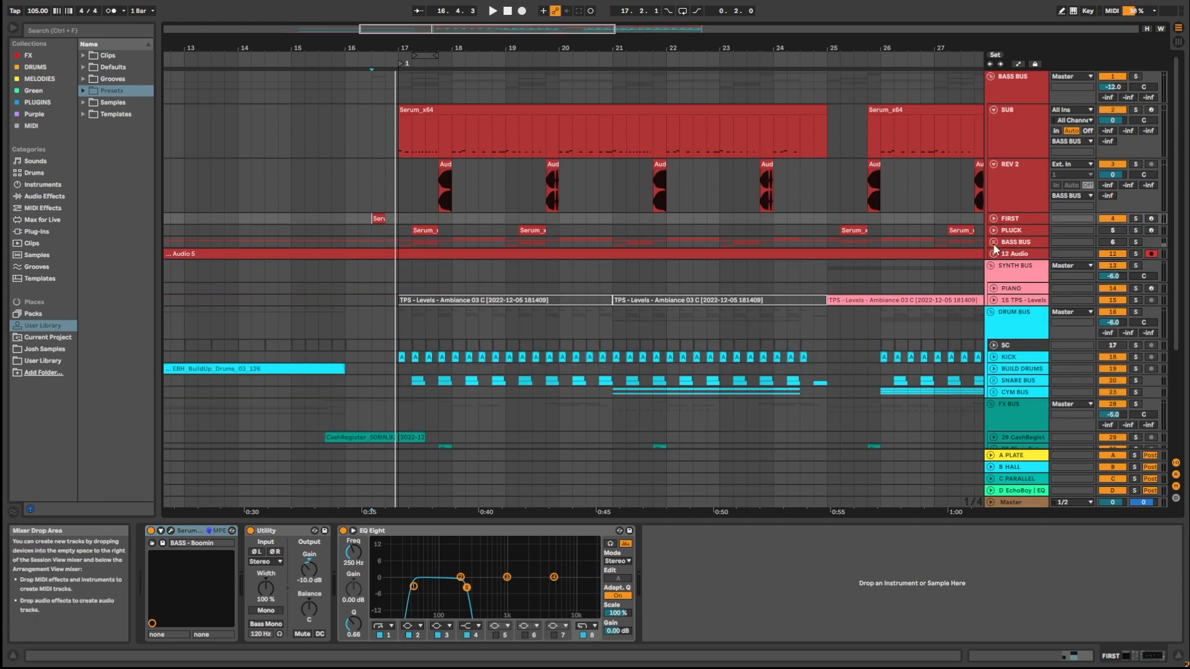
Unfold the nested BASS BUS group and the 12 Audio track, and highlight the recorded audio from 14.4.1 to 23.4.1.
{"action": "left_click", "coordinate": [994, 243]}
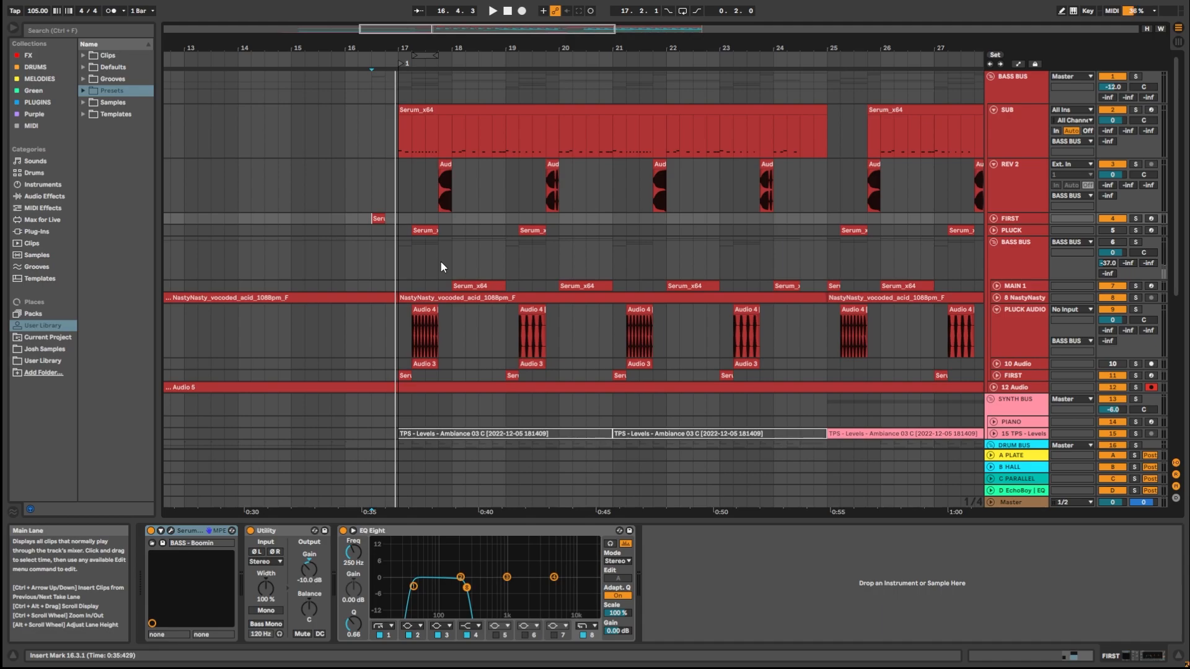
{"action": "scroll", "coordinate": [440, 260], "scroll_direction": "down", "scroll_amount": 3}
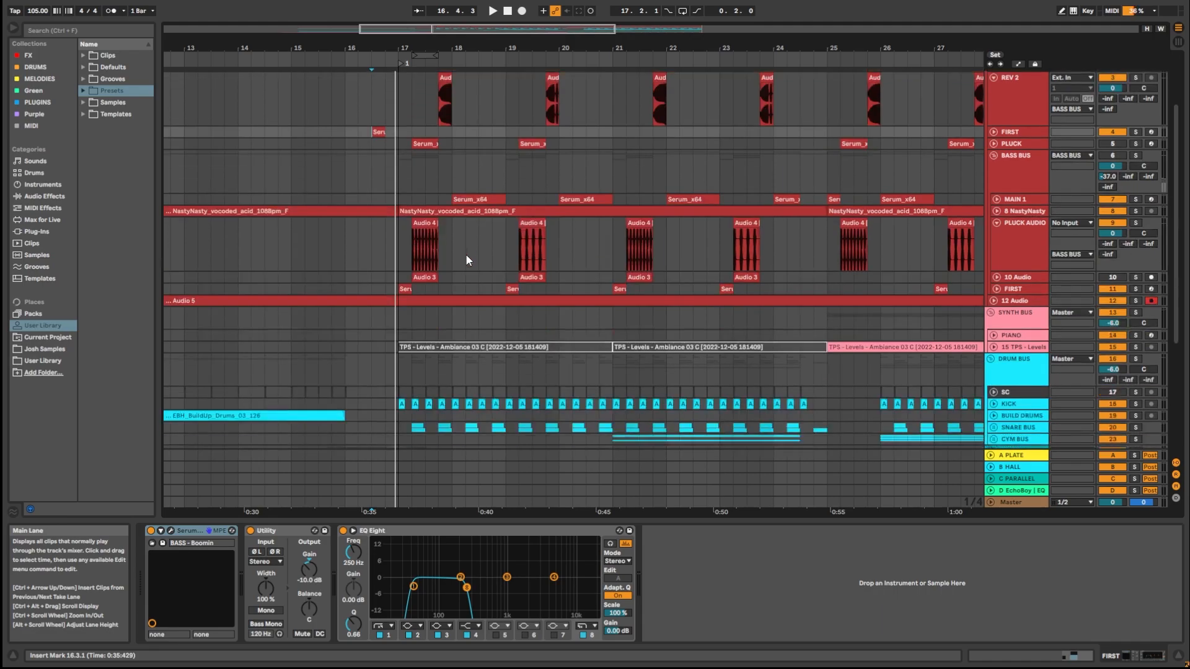
{"action": "left_click", "coordinate": [994, 301]}
{"action": "left_click_drag", "start_coordinate": [279, 328], "coordinate": [306, 329]}
{"action": "left_click", "coordinate": [761, 315], "text": "shift"}
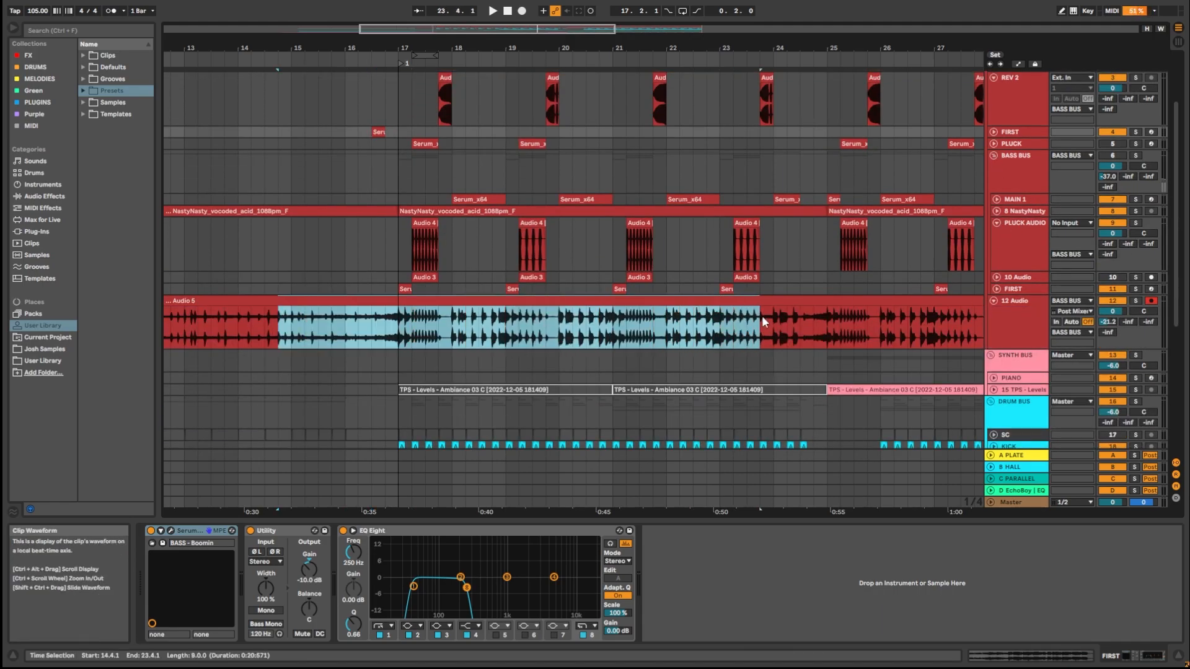
{"action": "left_click", "coordinate": [761, 315]}
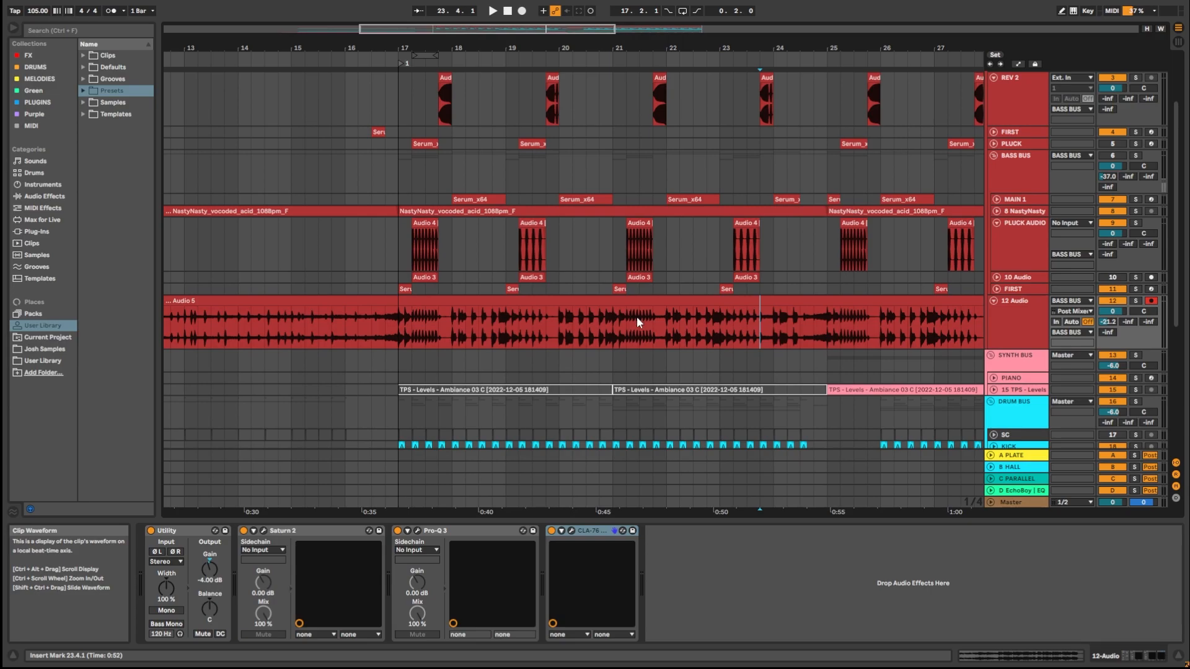
Examine the 12 Audio waveform up close by selecting the one-beat section from 17.4.1 to 18.1.1.
{"action": "scroll", "coordinate": [480, 330], "scroll_direction": "up", "scroll_amount": 5}
{"action": "left_click", "coordinate": [339, 327]}
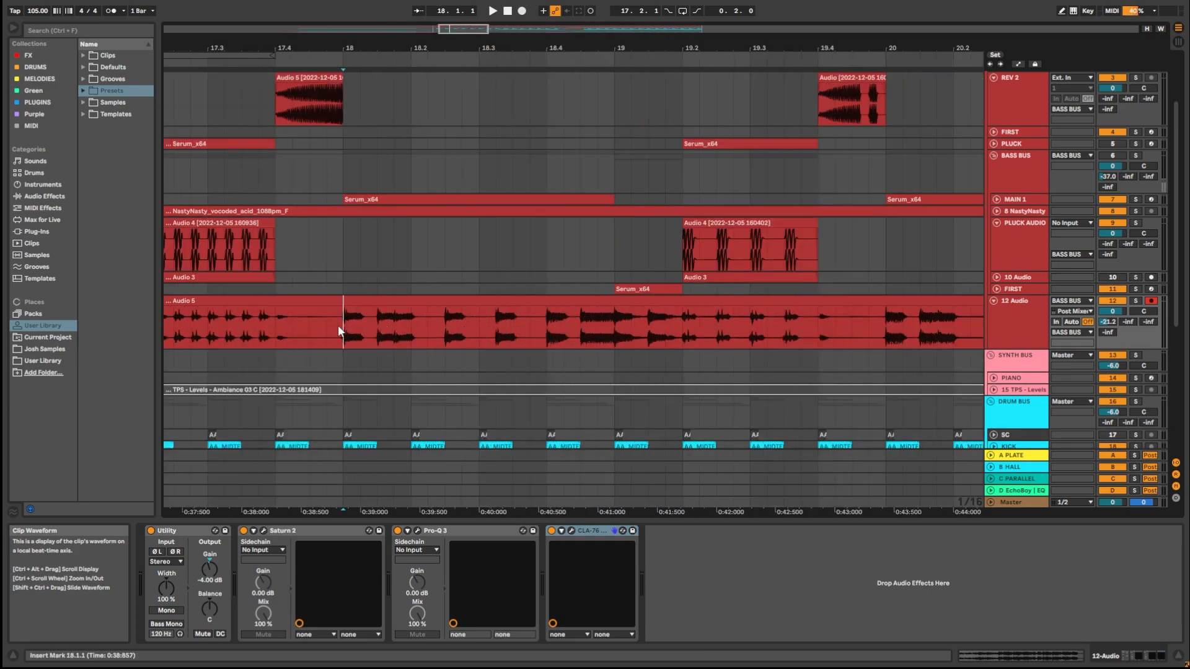
{"action": "left_click", "coordinate": [298, 322], "text": "shift"}
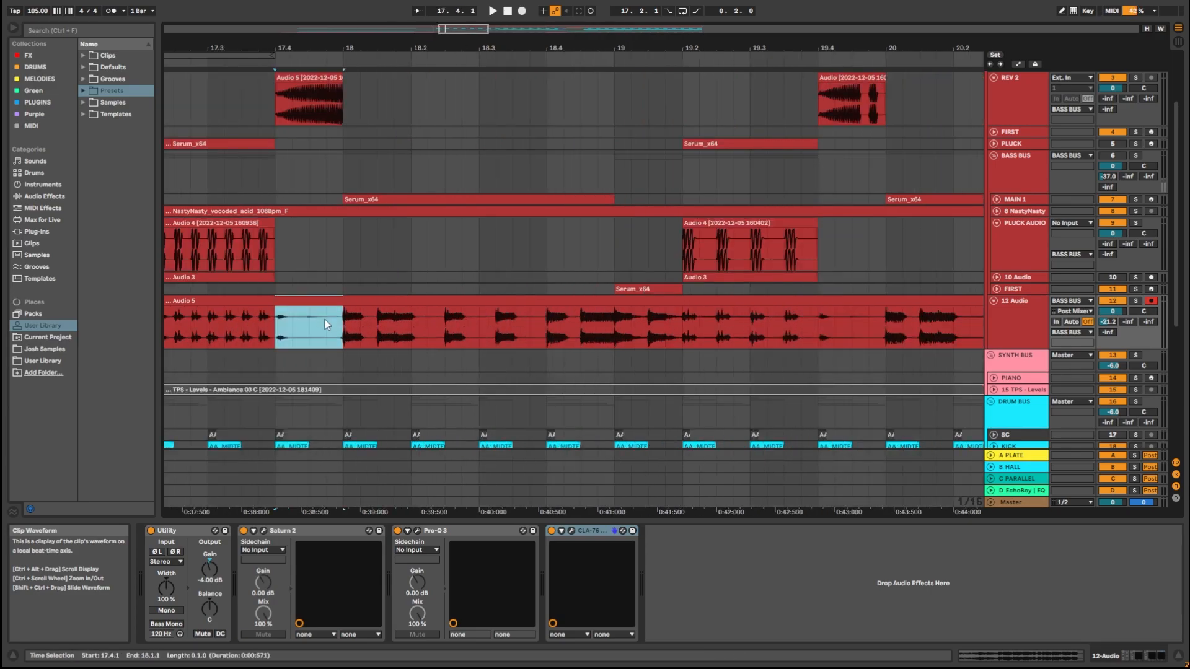
{"action": "scroll", "coordinate": [329, 323], "scroll_direction": "down", "scroll_amount": 5}
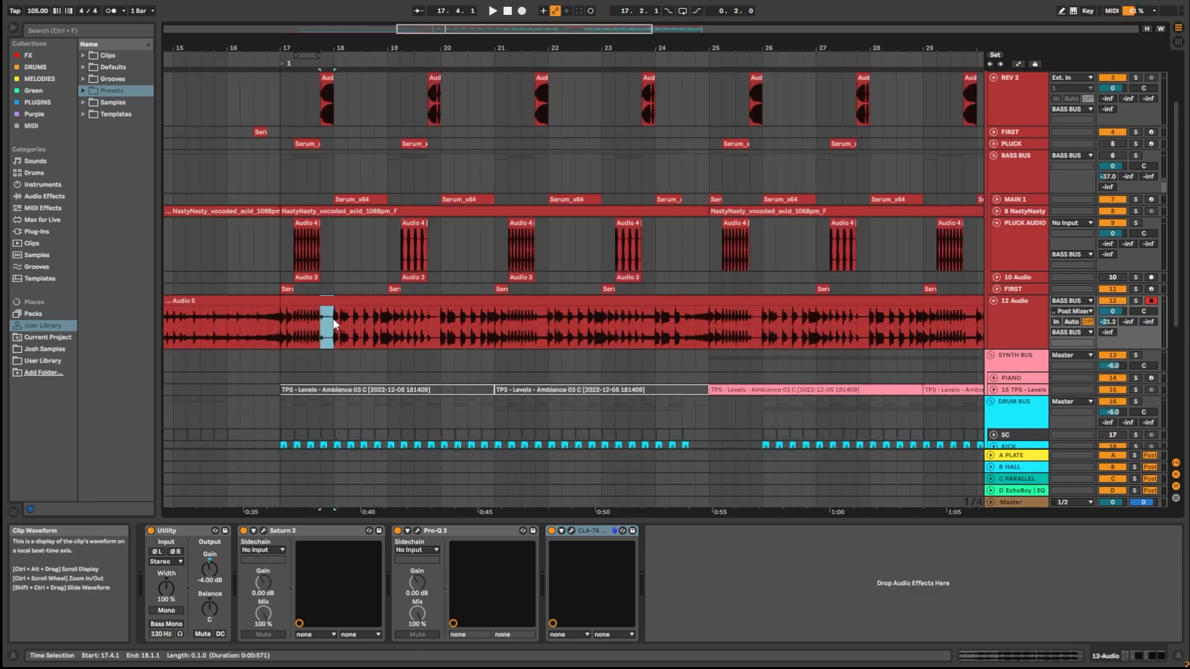
Compare the 12 Audio recording with the PLUCK AUDIO clips by highlighting matching ranges around bars 16 to 24 on both tracks.
{"action": "left_click", "coordinate": [288, 334]}
{"action": "left_click_drag", "start_coordinate": [289, 335], "coordinate": [695, 334]}
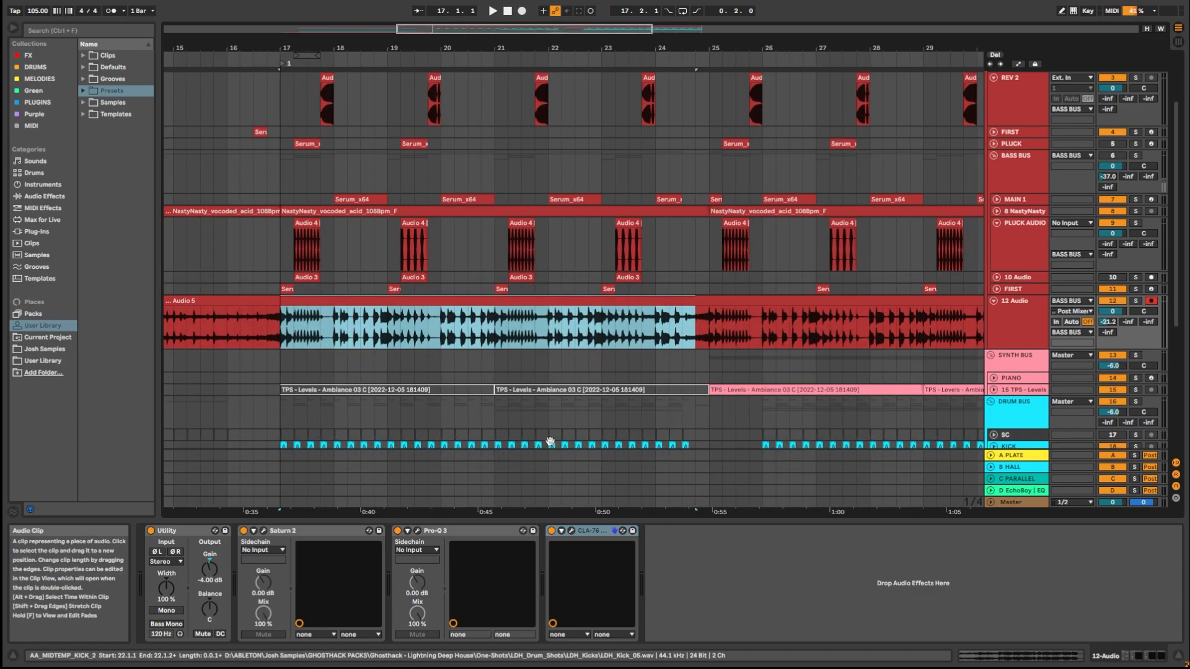
{"action": "left_click_drag", "start_coordinate": [283, 250], "coordinate": [647, 232]}
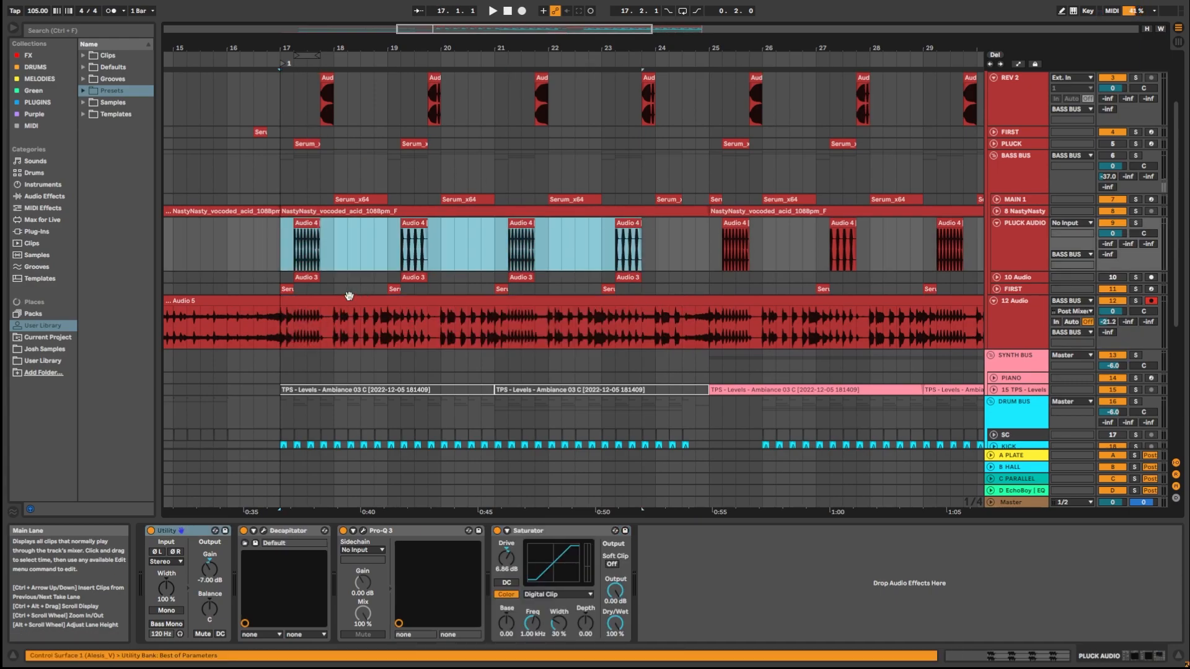
{"action": "left_click_drag", "start_coordinate": [225, 329], "coordinate": [682, 334]}
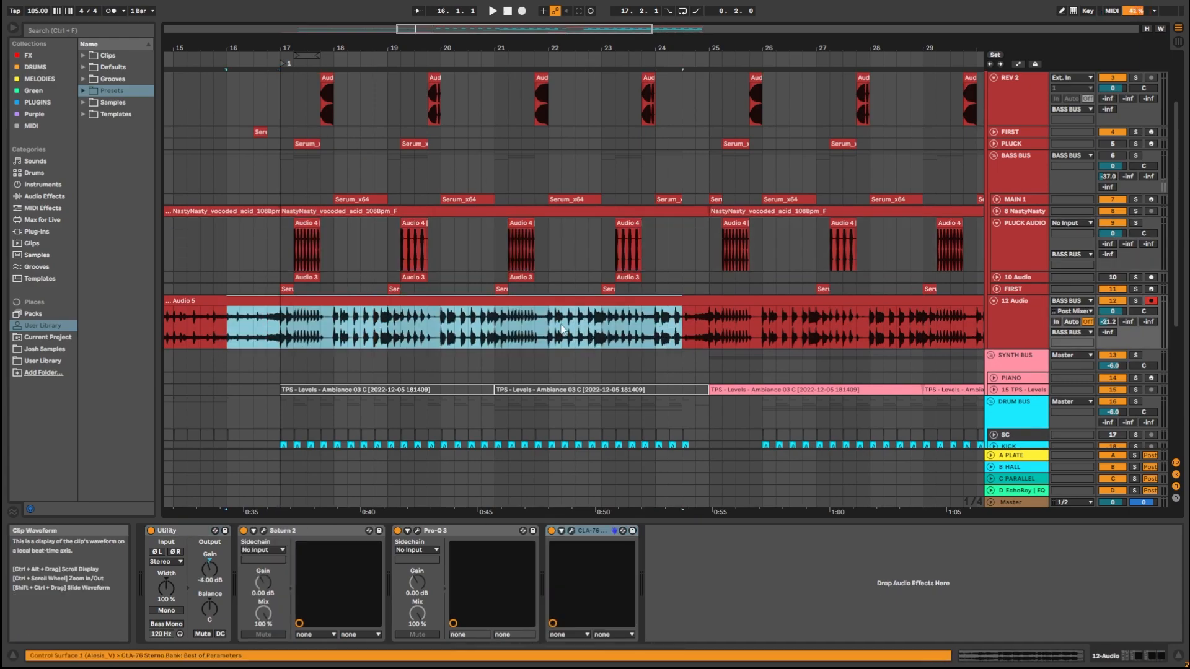
{"action": "left_click", "coordinate": [294, 260]}
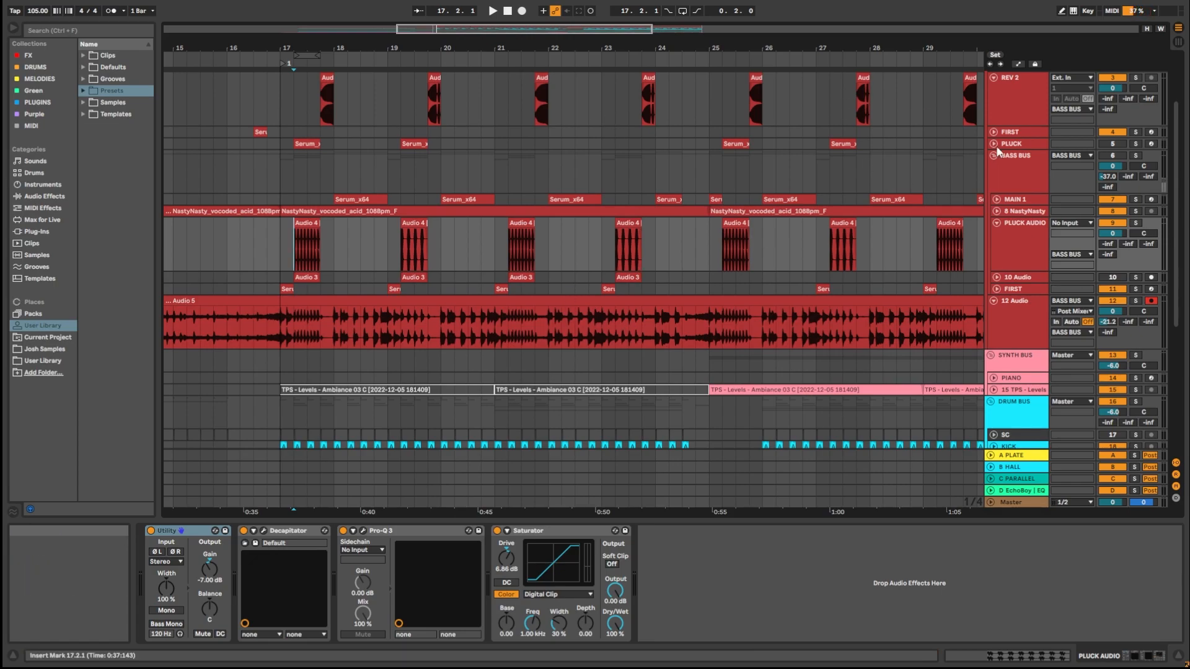
Unfold the MAIN 1 and nested FIRST bass tracks, and show the device chain of FIRST with the insert marker at 17.1.1.
{"action": "left_click", "coordinate": [996, 199]}
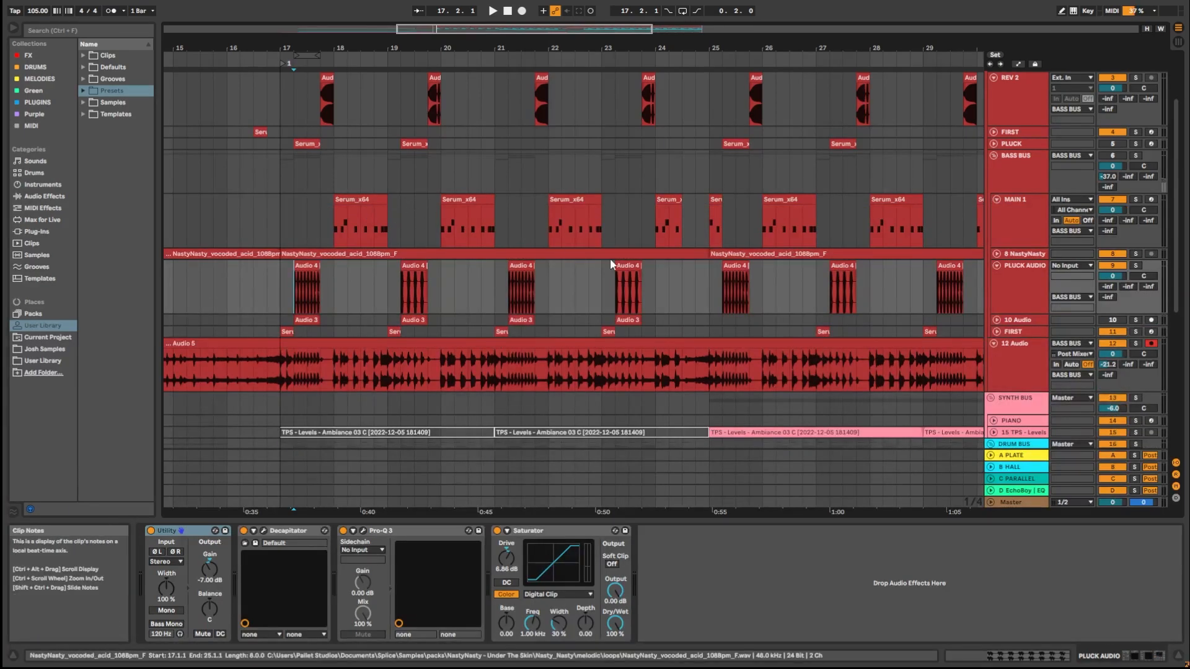
{"action": "left_click", "coordinate": [996, 334]}
{"action": "scroll", "coordinate": [709, 334], "scroll_direction": "down", "scroll_amount": 2}
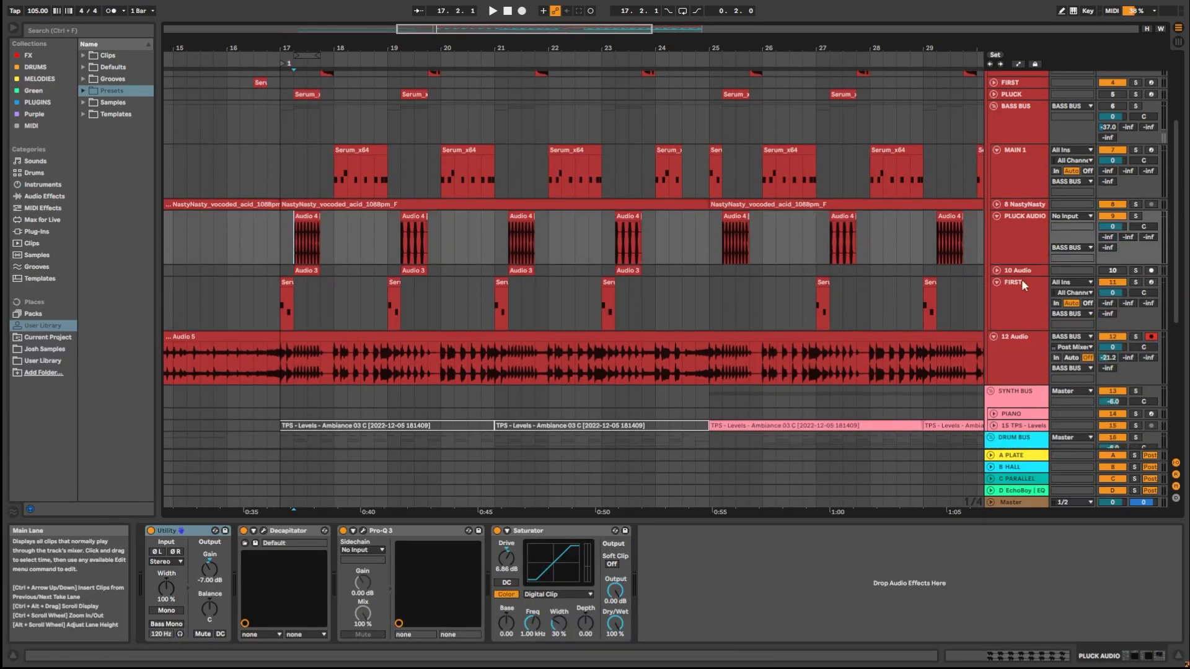
{"action": "left_click", "coordinate": [277, 307]}
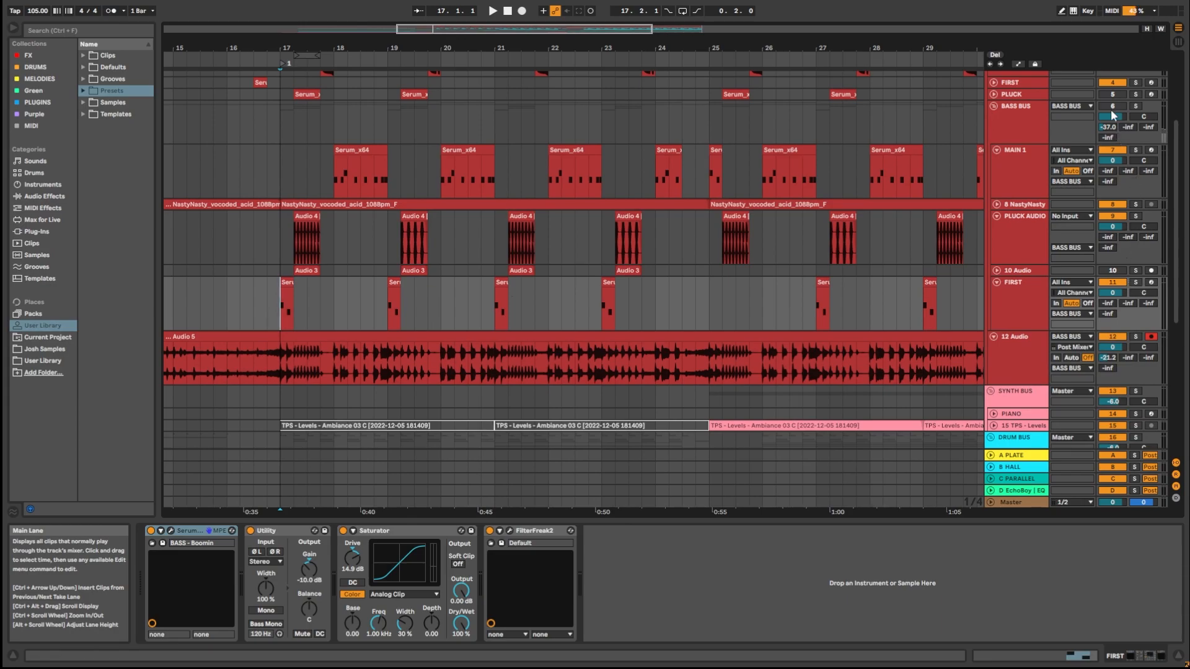
Solo the FIRST bass track in BASS BUS and audition it from 17.1.1, with bars 17 to 19 enlarged.
{"action": "left_click", "coordinate": [593, 396]}
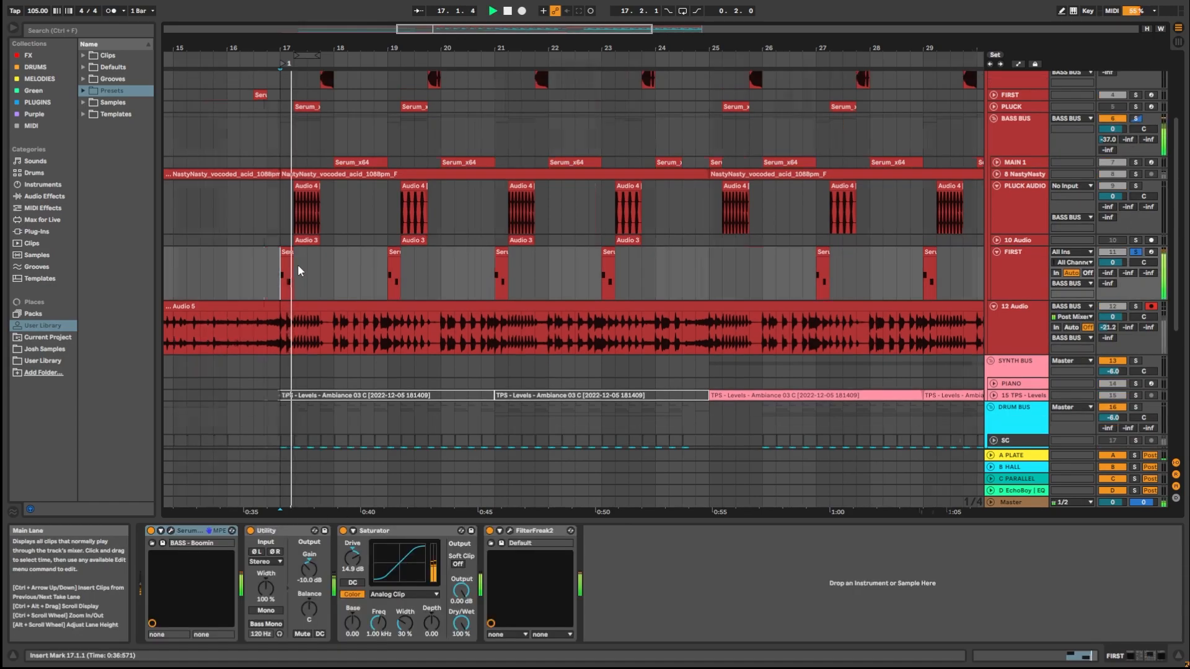
{"action": "scroll", "coordinate": [297, 270], "scroll_direction": "up", "scroll_amount": 5}
{"action": "left_click", "coordinate": [1018, 279]}
{"action": "key", "text": "space"}
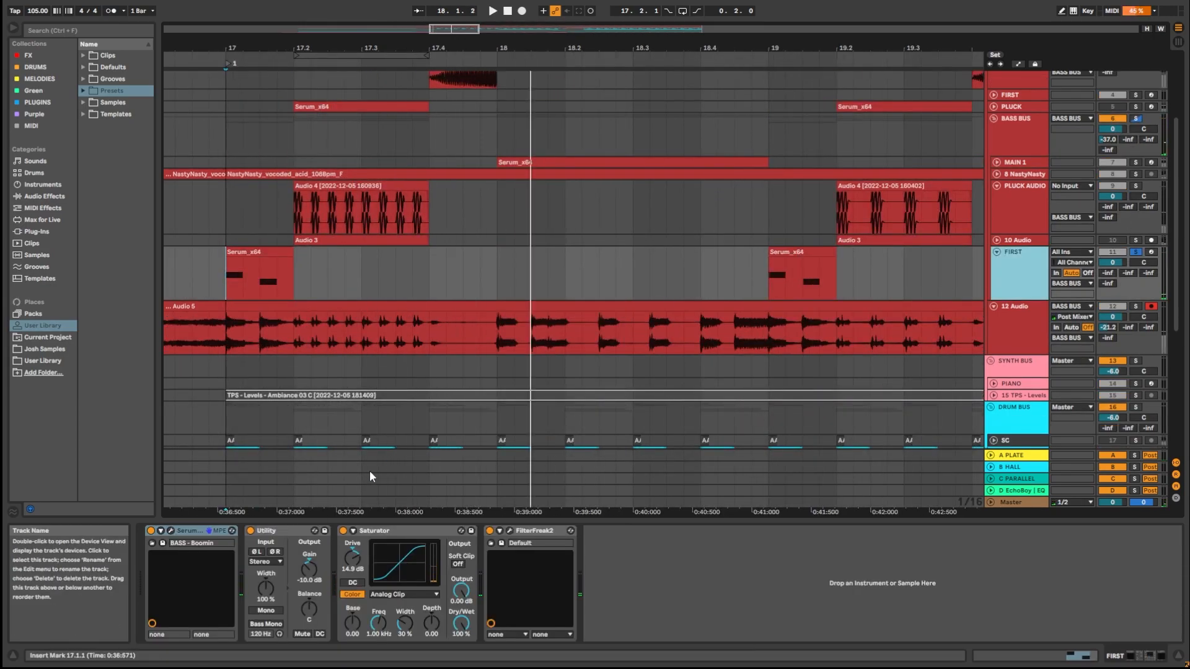
Examine the Serum synth on the FIRST track with its BASS - Boomin preset, and close the plug-in window.
{"action": "left_click", "coordinate": [171, 530]}
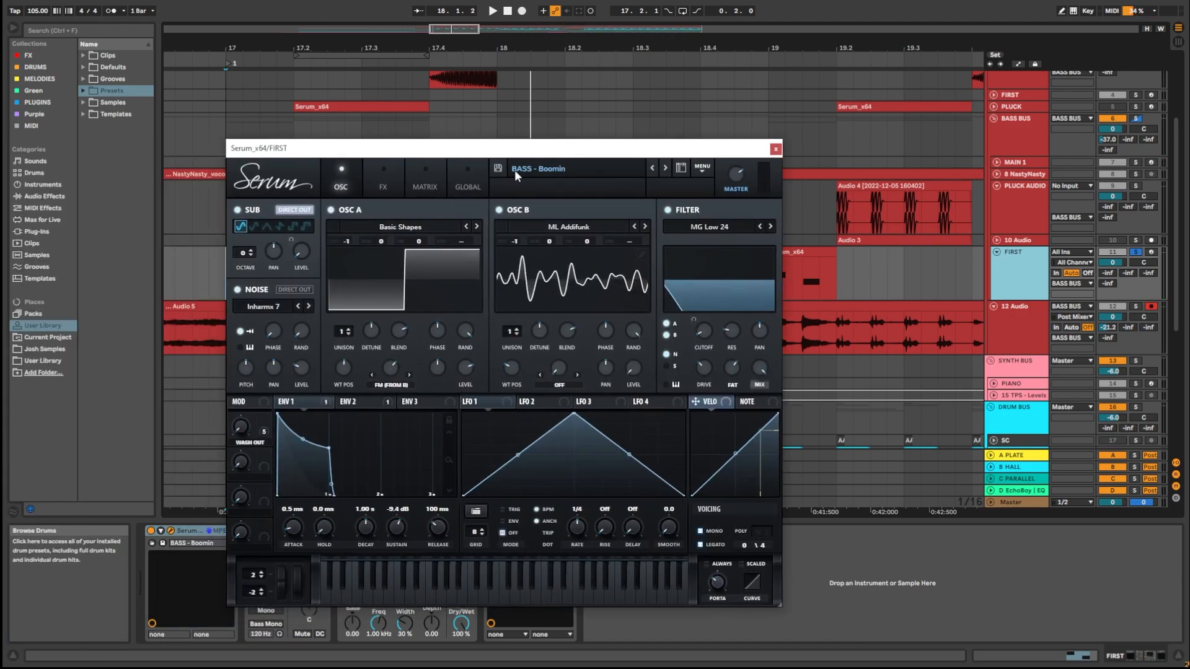
{"action": "left_click", "coordinate": [514, 170]}
{"action": "mouse_move", "coordinate": [550, 186]}
{"action": "left_click", "coordinate": [776, 153]}
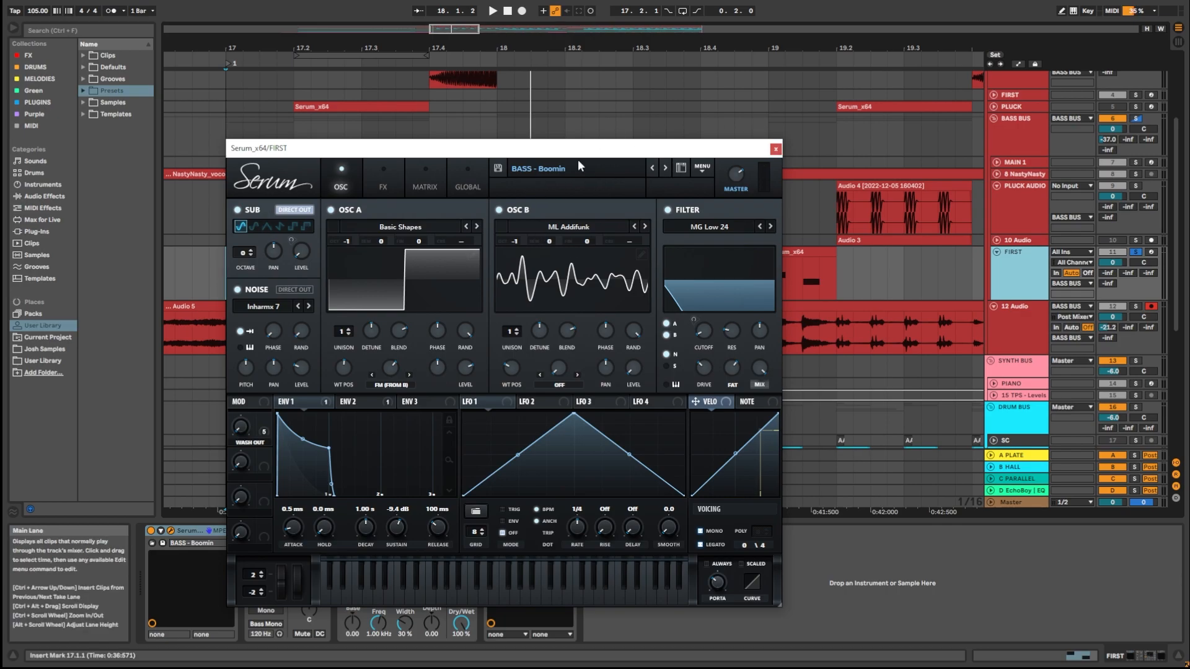
{"action": "left_click", "coordinate": [775, 149]}
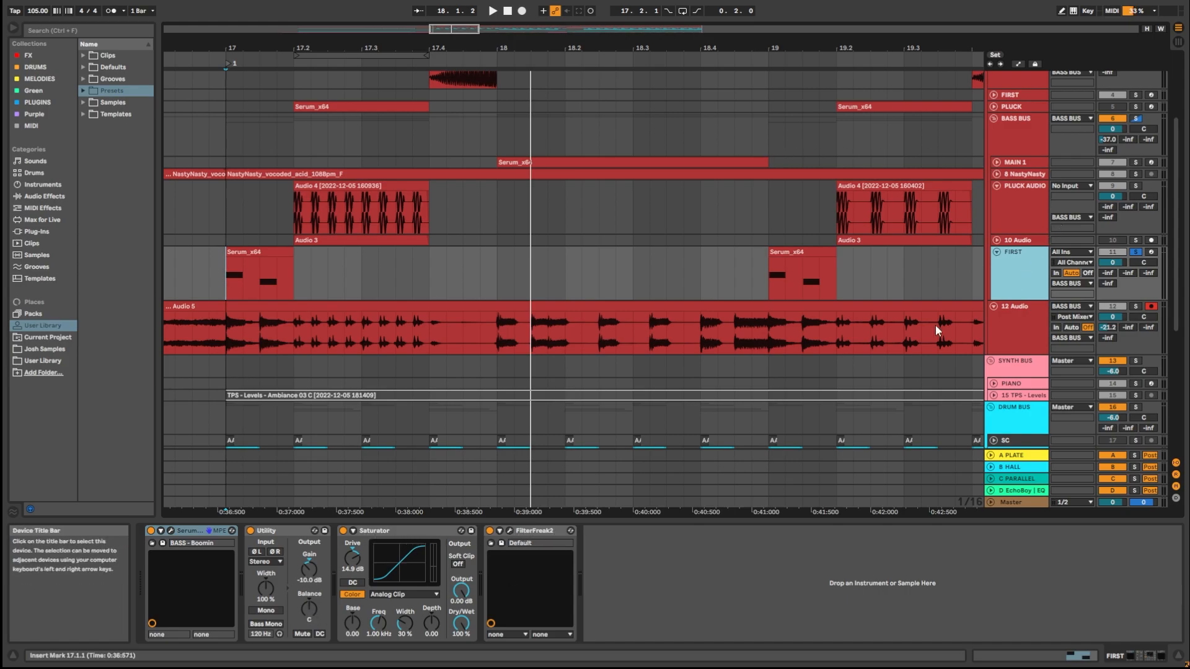
Fold the FIRST track, solo PLUCK AUDIO and audition its audio clip from 17.2.1.
{"action": "left_click", "coordinate": [997, 252]}
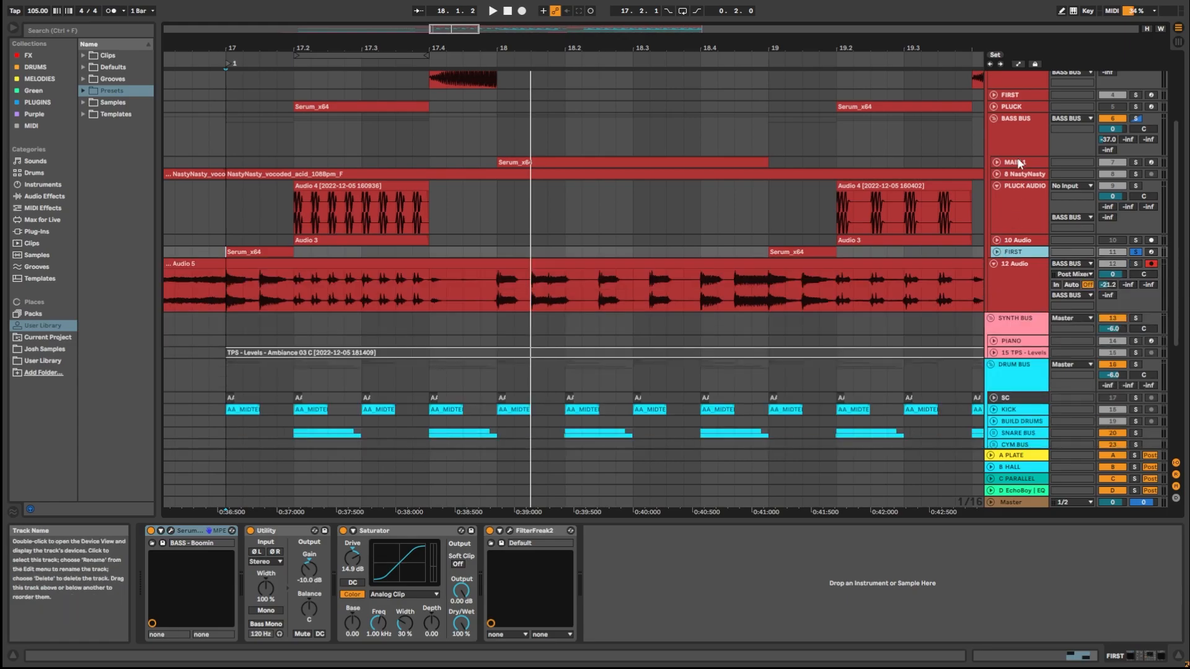
{"action": "left_click", "coordinate": [1135, 186]}
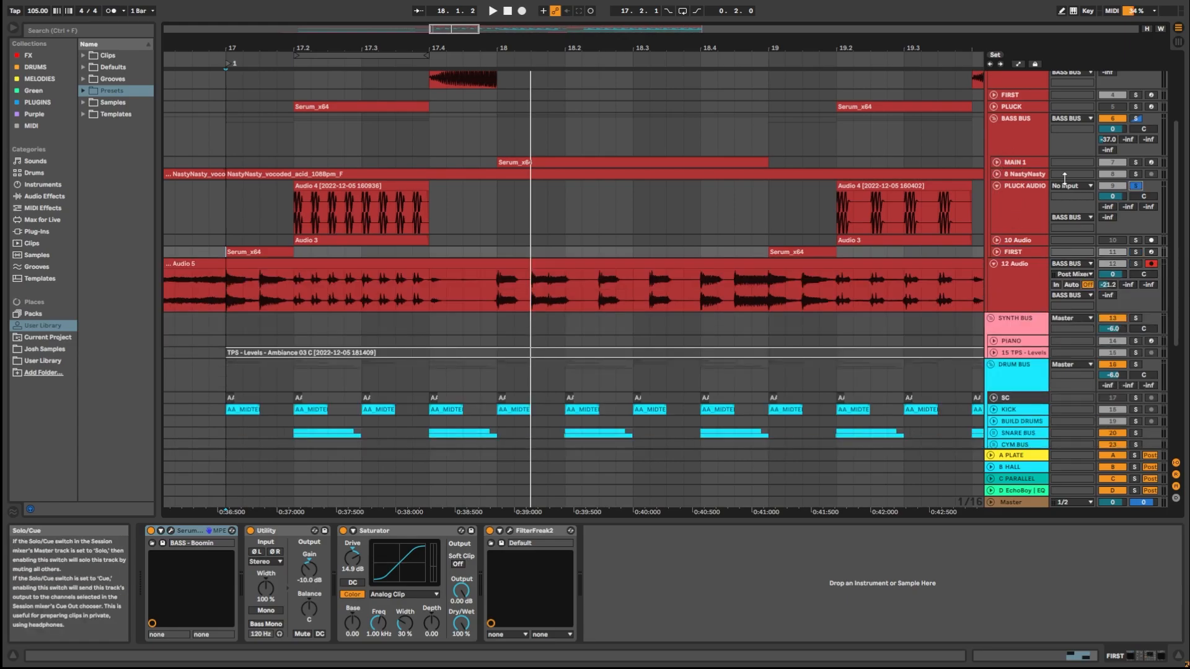
{"action": "left_click", "coordinate": [298, 232]}
{"action": "key", "text": "space"}
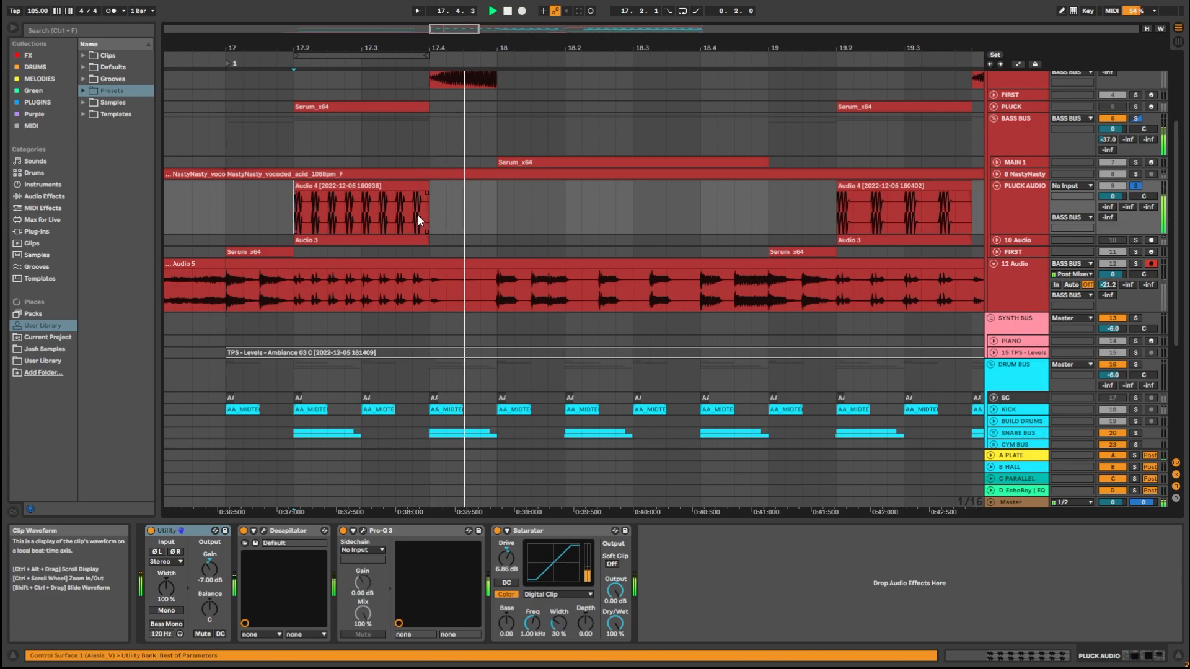
Unfold the PLUCK track and examine its Serum synth with the NOFSKY _ WOOK DOPE preset, closing the plug-in window.
{"action": "scroll", "coordinate": [867, 174], "scroll_direction": "up", "scroll_amount": 1}
{"action": "left_click", "coordinate": [993, 118]}
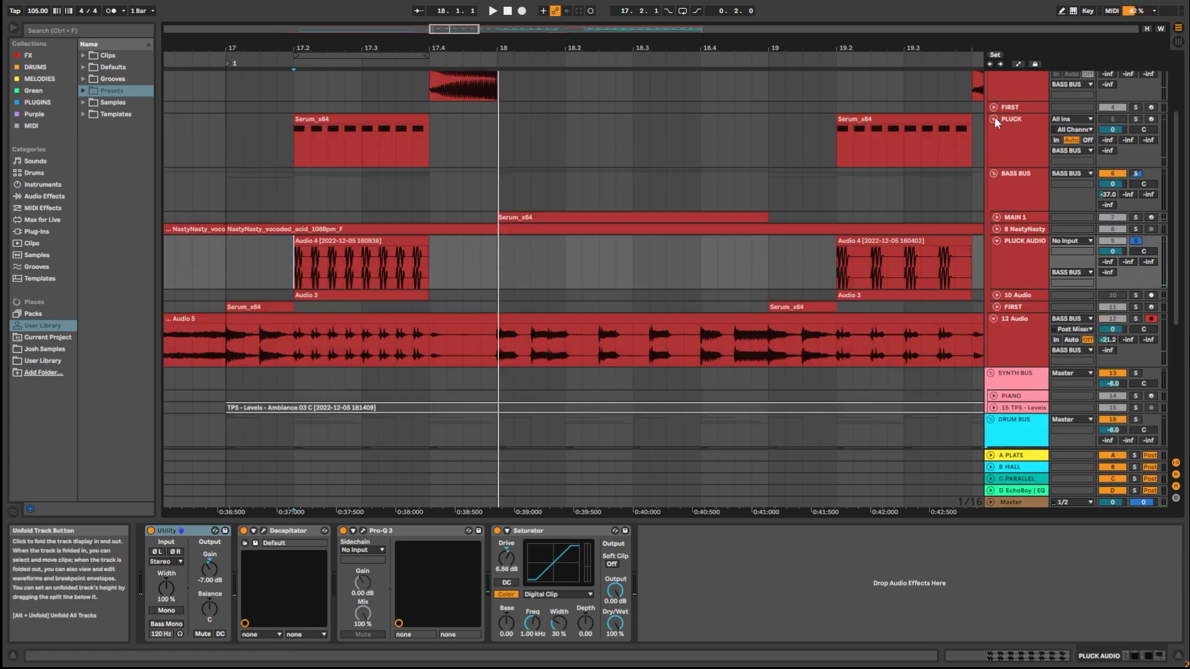
{"action": "left_click", "coordinate": [1014, 126]}
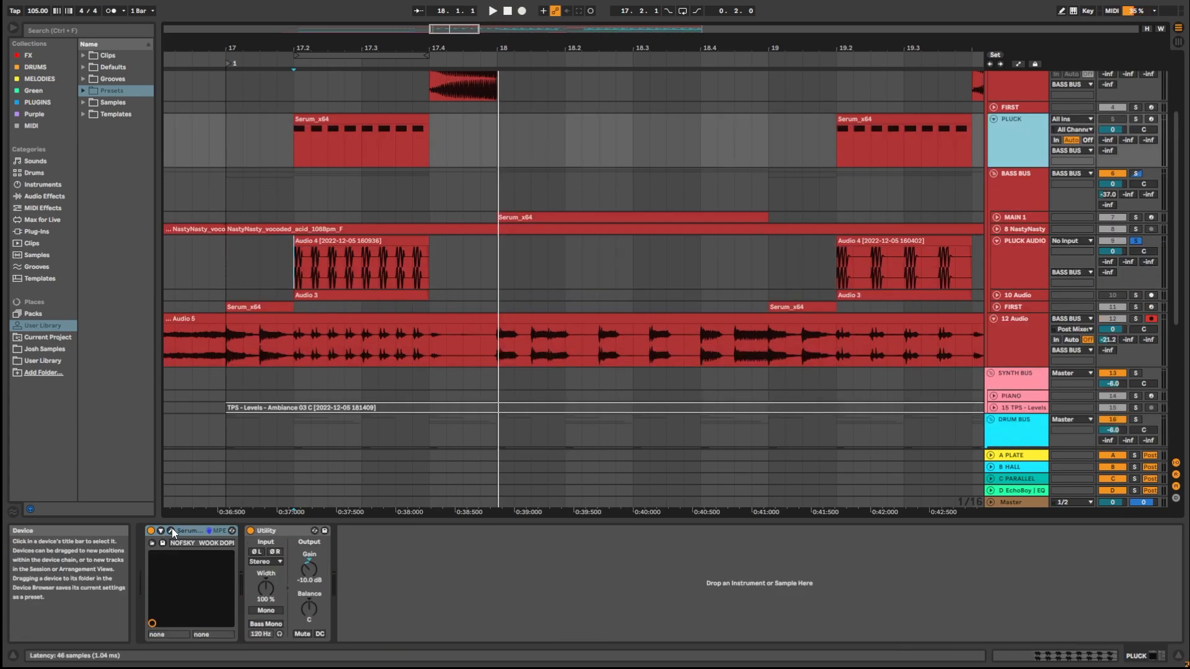
{"action": "left_click_drag", "start_coordinate": [0, 150], "coordinate": [477, 142]}
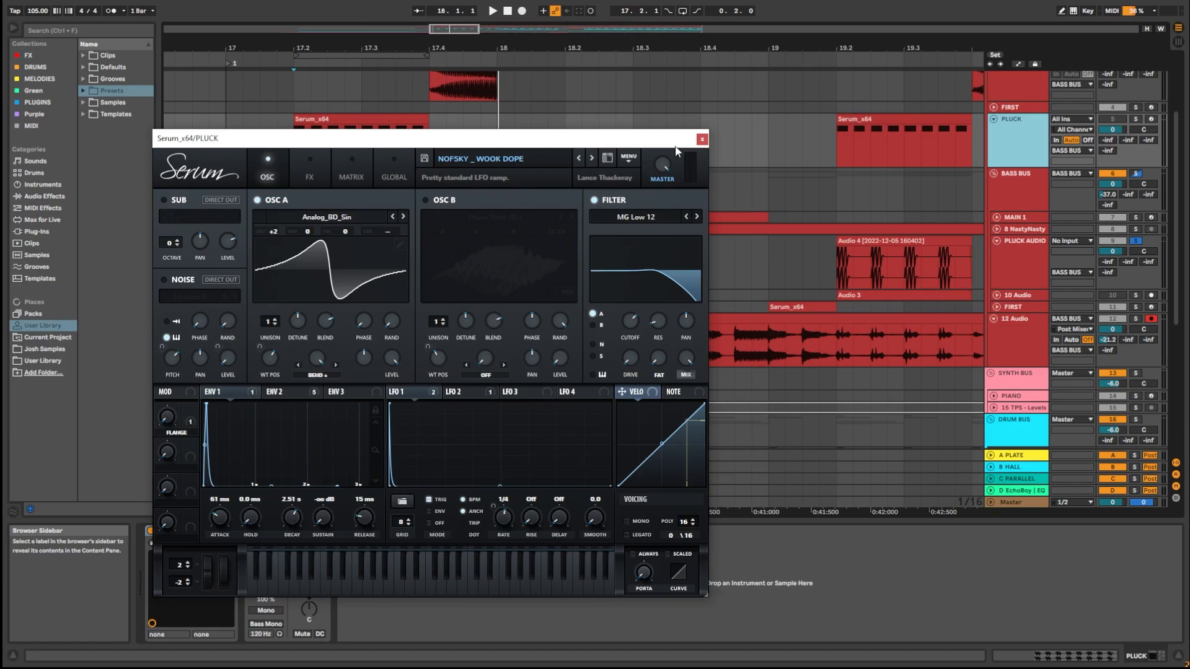
{"action": "left_click", "coordinate": [702, 140]}
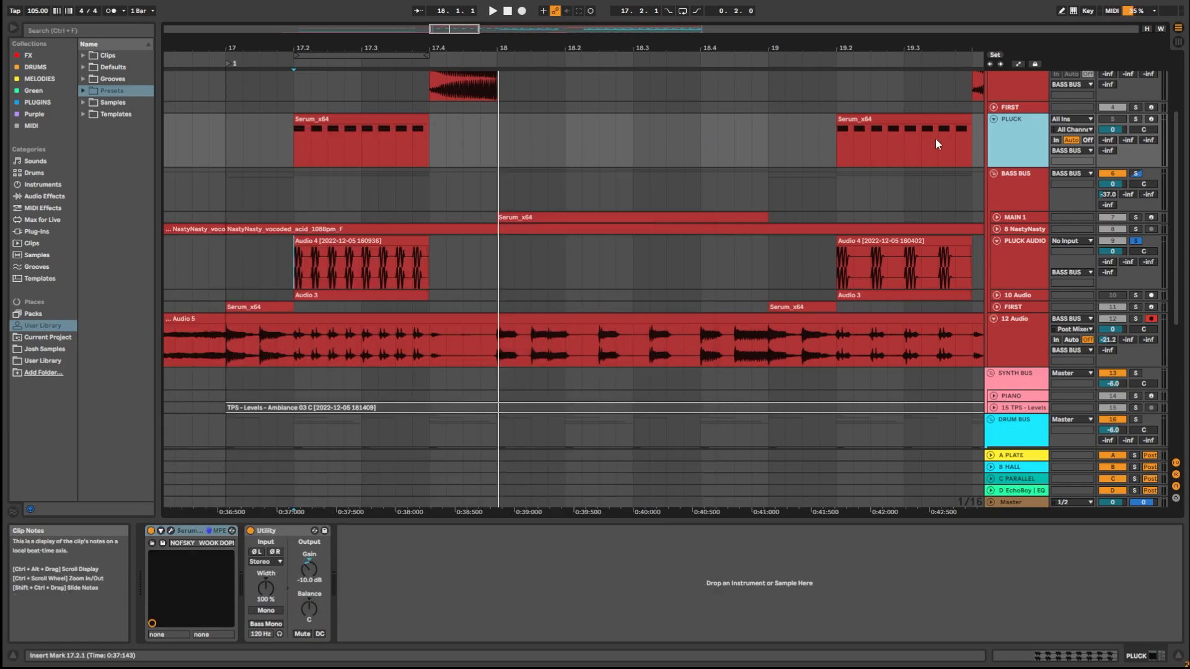
Audition the PLUCK track in solo from 17.2.1, and highlight the matching PLUCK AUDIO section from 17.1.4 to 18.1.3.
{"action": "left_click", "coordinate": [1134, 118]}
{"action": "left_click", "coordinate": [292, 145]}
{"action": "key", "text": "space"}
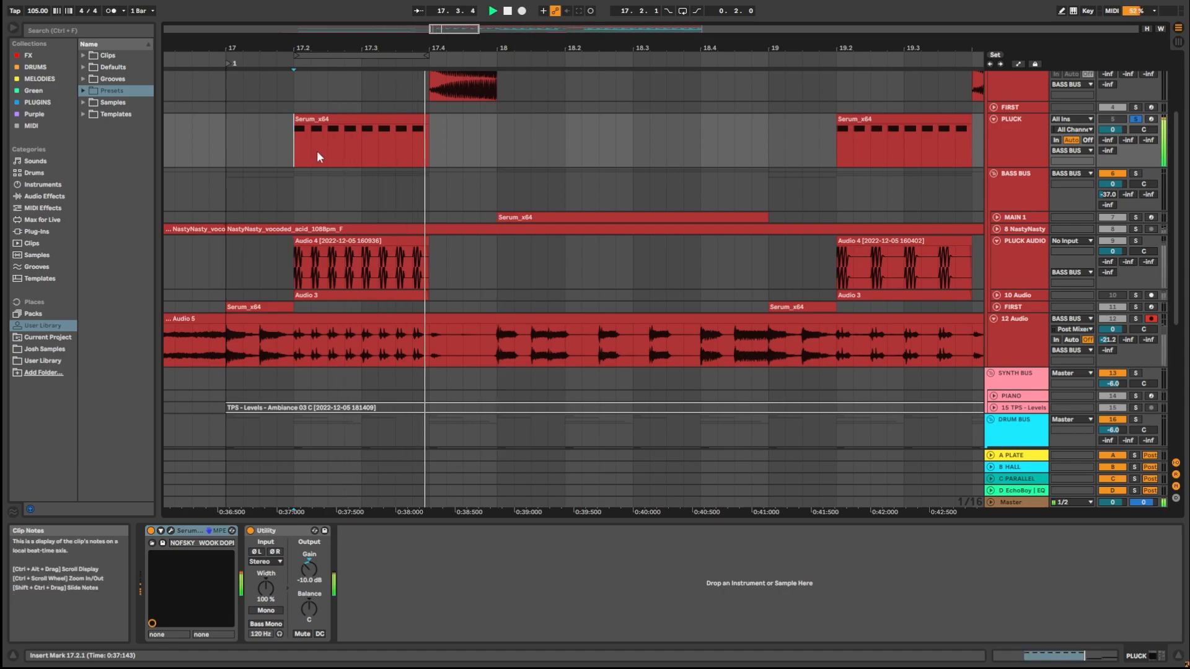
{"action": "left_click", "coordinate": [1136, 118]}
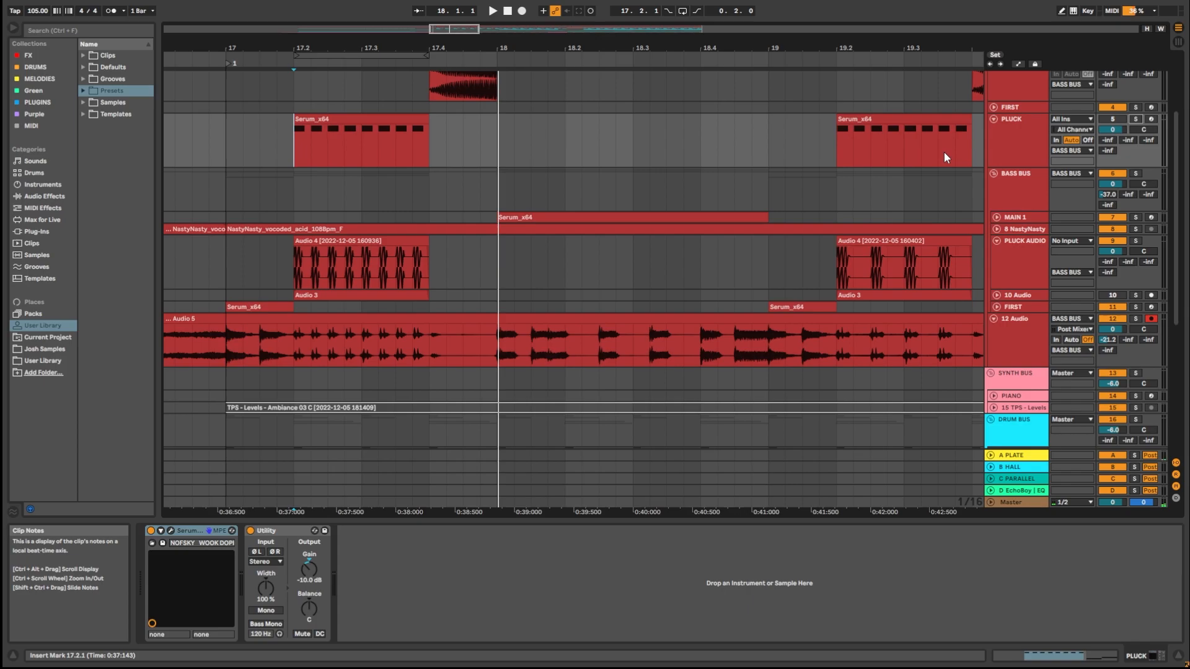
{"action": "left_click_drag", "start_coordinate": [269, 263], "coordinate": [537, 274]}
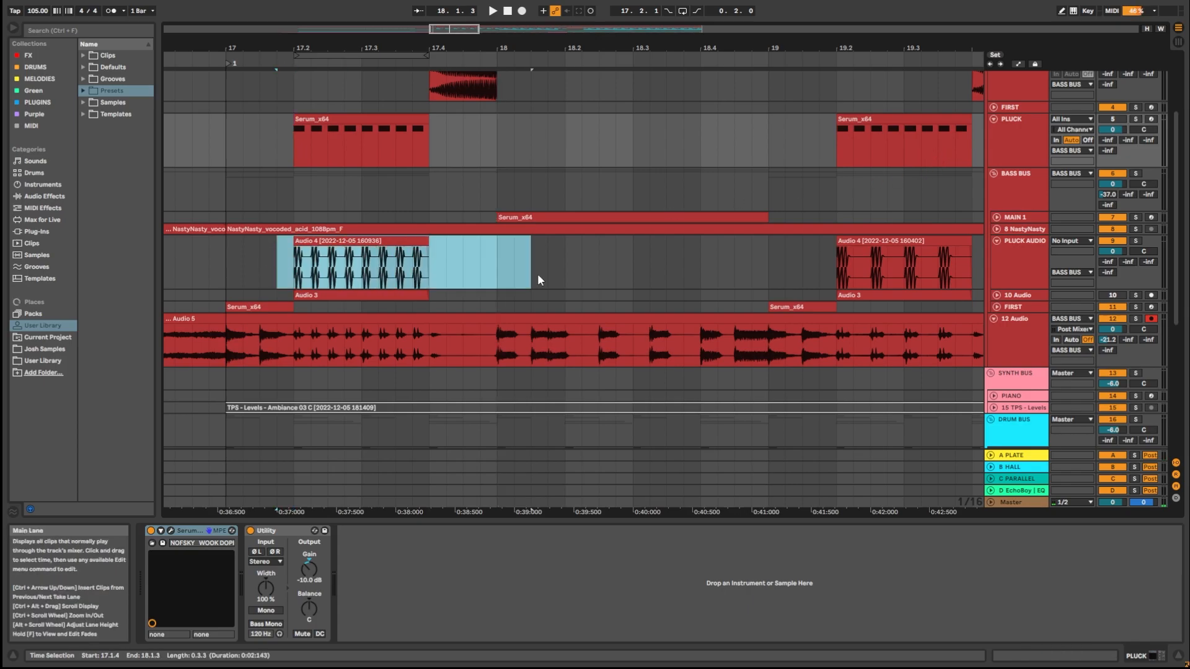
{"action": "left_click", "coordinate": [514, 263]}
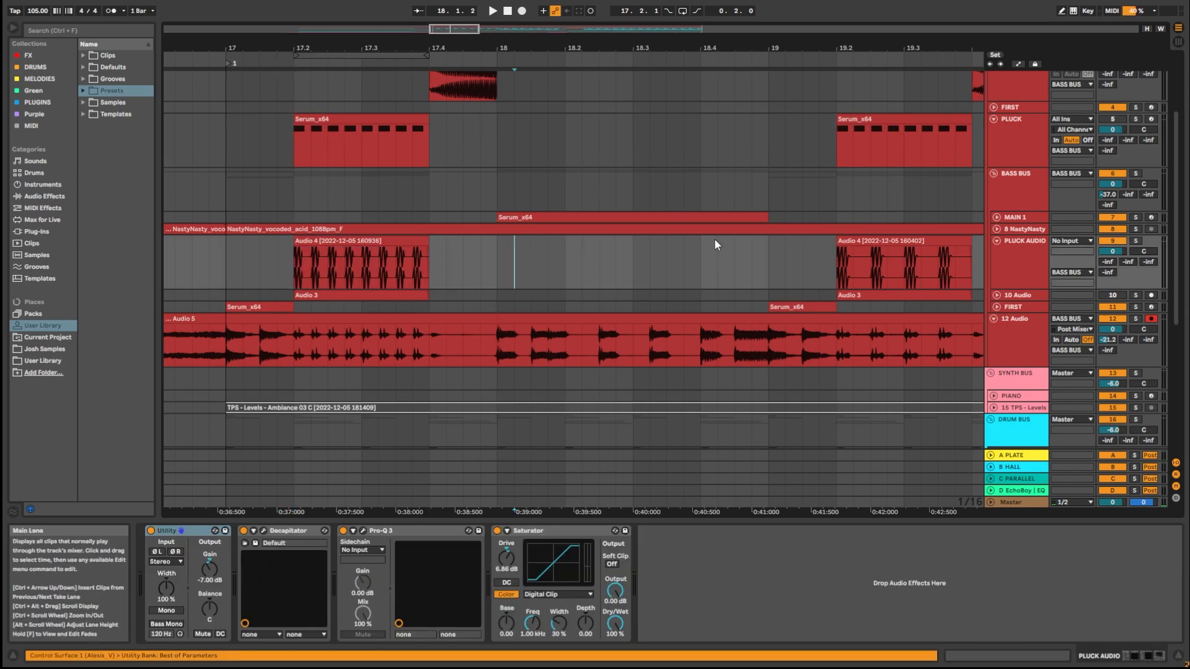
Unfold the MAIN 1 bass track, solo it and audition its Serum clip from 18.1.1.
{"action": "left_click", "coordinate": [995, 218]}
{"action": "left_click", "coordinate": [501, 240]}
{"action": "left_click", "coordinate": [1135, 217]}
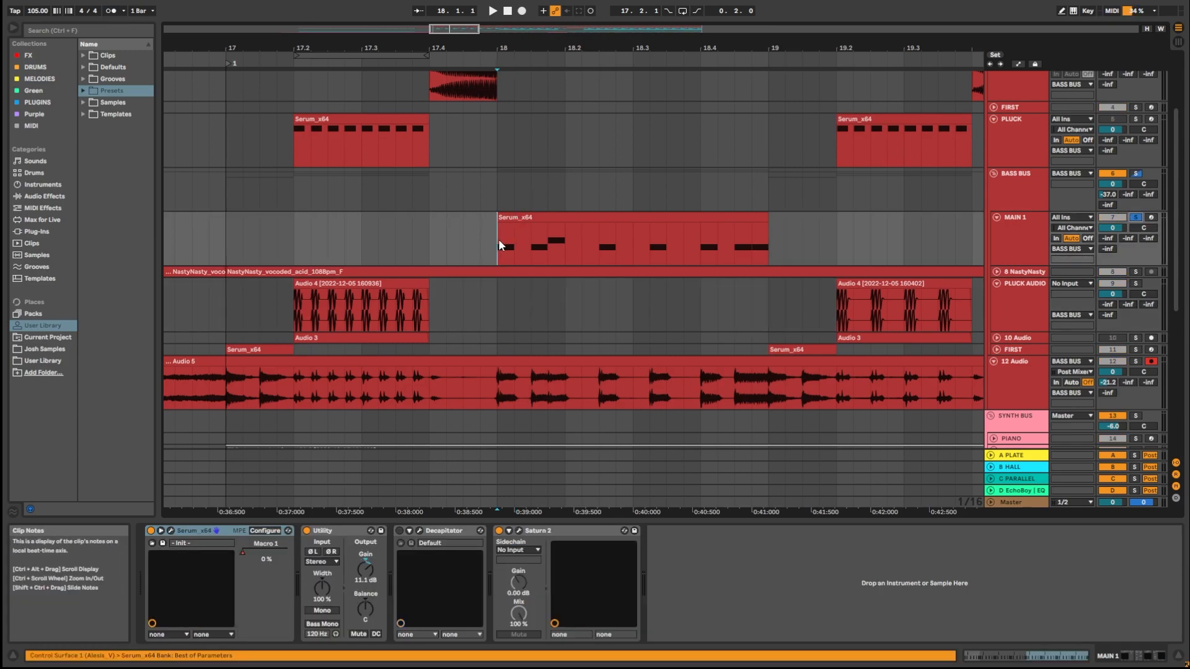
{"action": "key", "text": "space"}
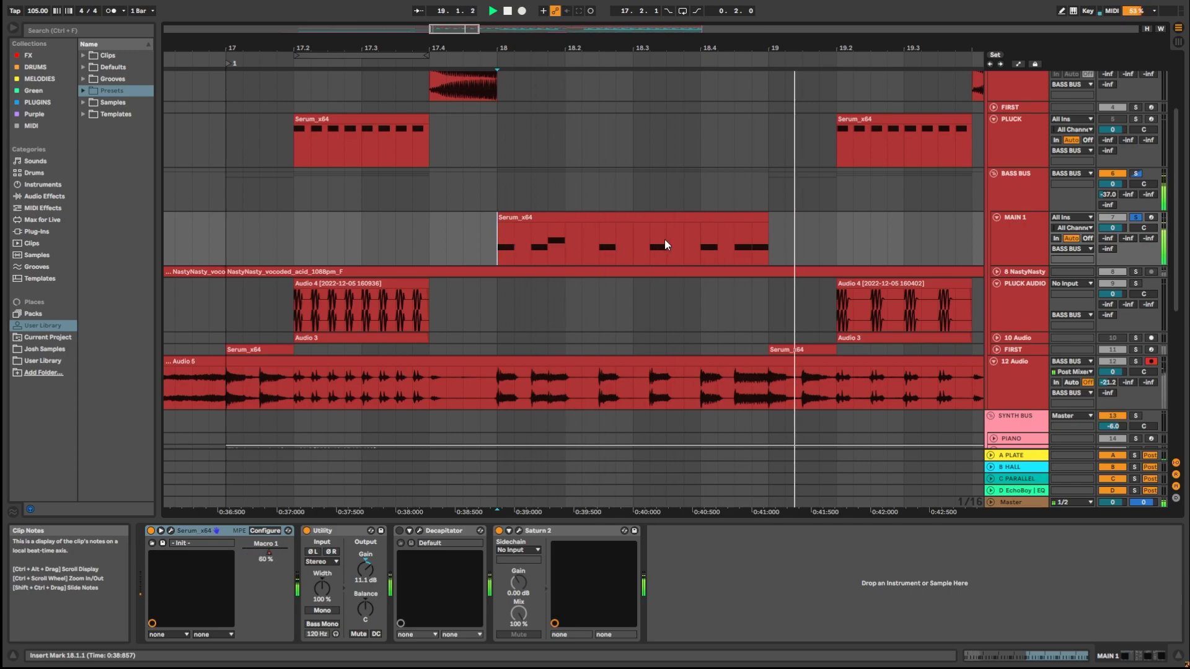
{"action": "key", "text": "space"}
Show MAIN 1's Serum Macro 1 automation, and watch the synth's filter cutoff in its window during playback from 18.1.1.
{"action": "key", "text": "a"}
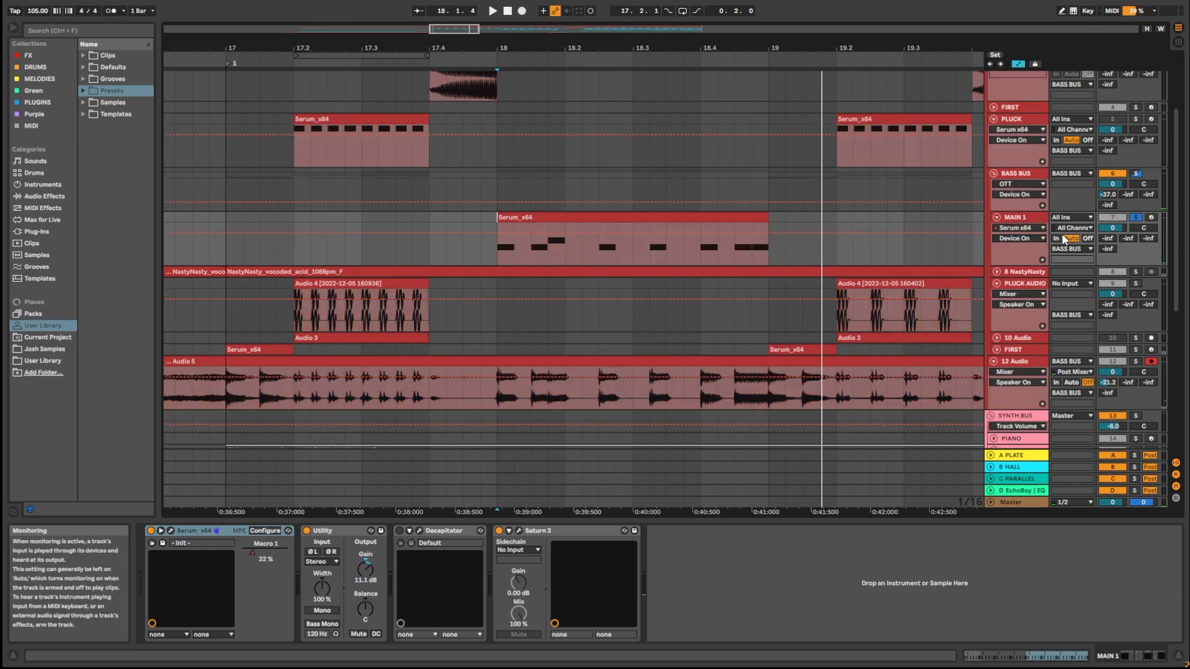
{"action": "left_click", "coordinate": [1020, 239]}
{"action": "left_click", "coordinate": [1020, 258]}
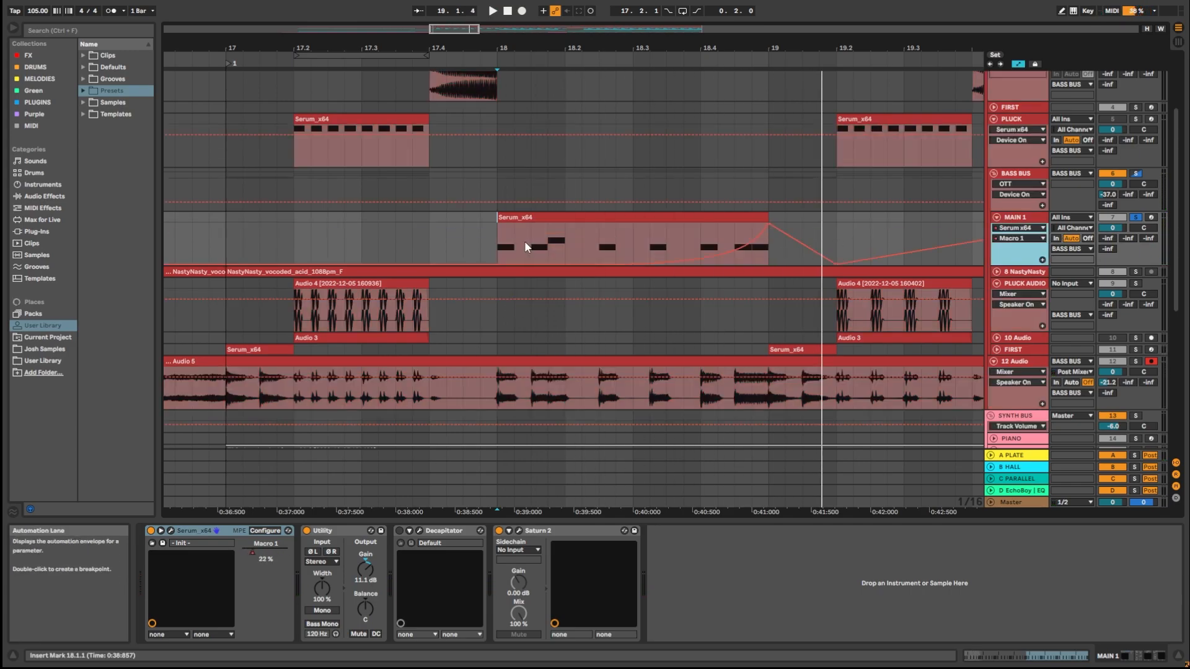
{"action": "left_click", "coordinate": [171, 531]}
{"action": "key", "text": "space"}
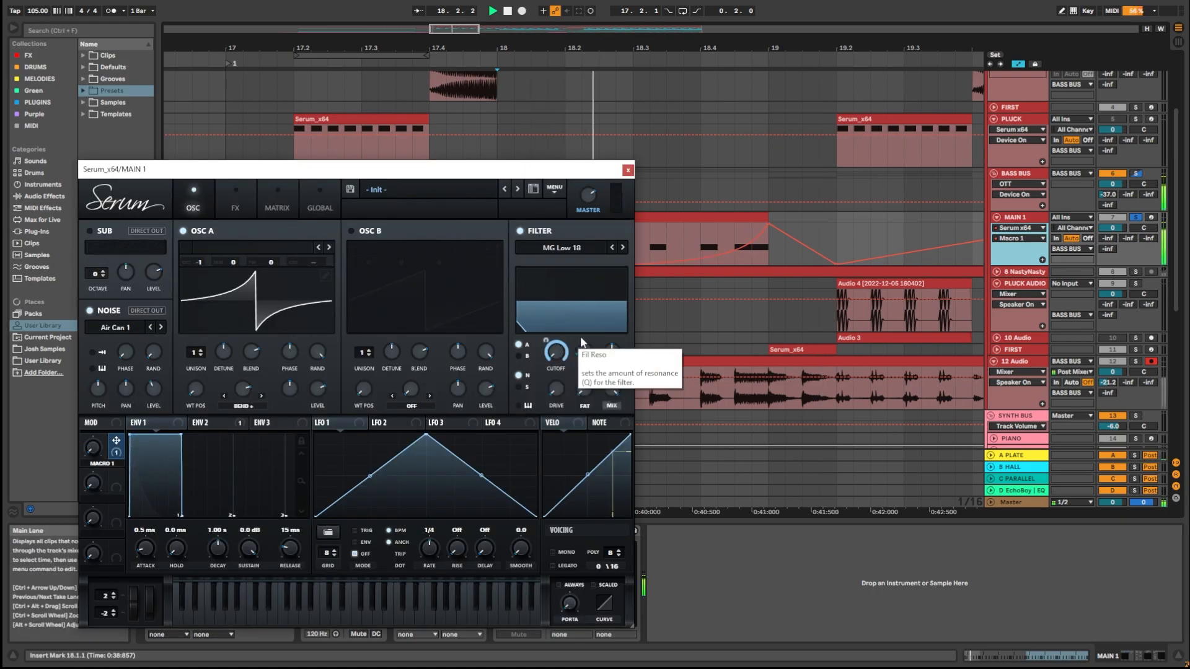
{"action": "left_click", "coordinate": [629, 170]}
{"action": "key", "text": "space"}
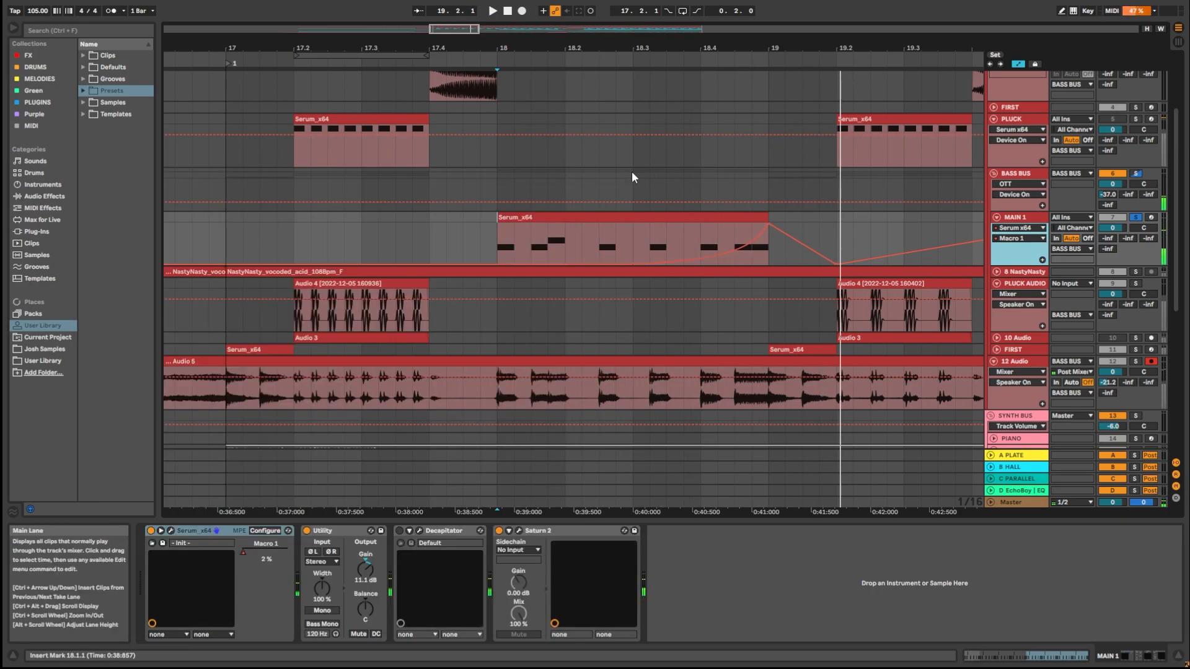
Audition MAIN 1 with its Macro 1 automation from 20.1.1, and put away the automation lanes and the track.
{"action": "scroll", "coordinate": [751, 229], "scroll_direction": "down", "scroll_amount": 4}
{"action": "left_click_drag", "start_coordinate": [794, 236], "coordinate": [533, 226]}
{"action": "left_click", "coordinate": [618, 240]}
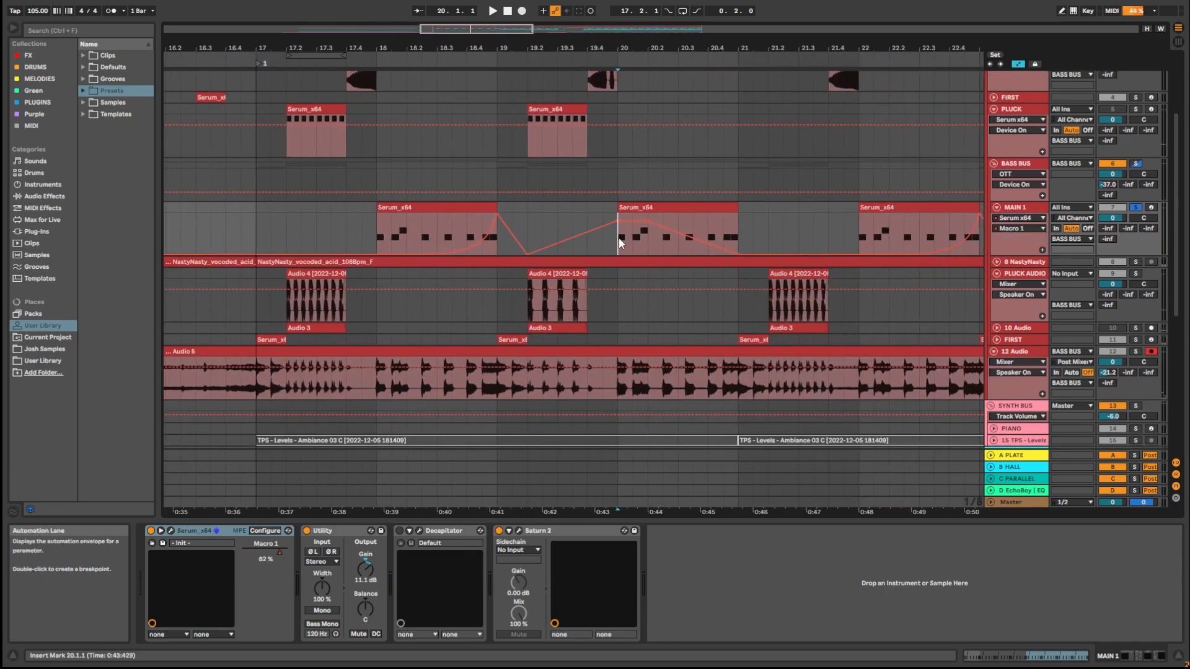
{"action": "key", "text": "space"}
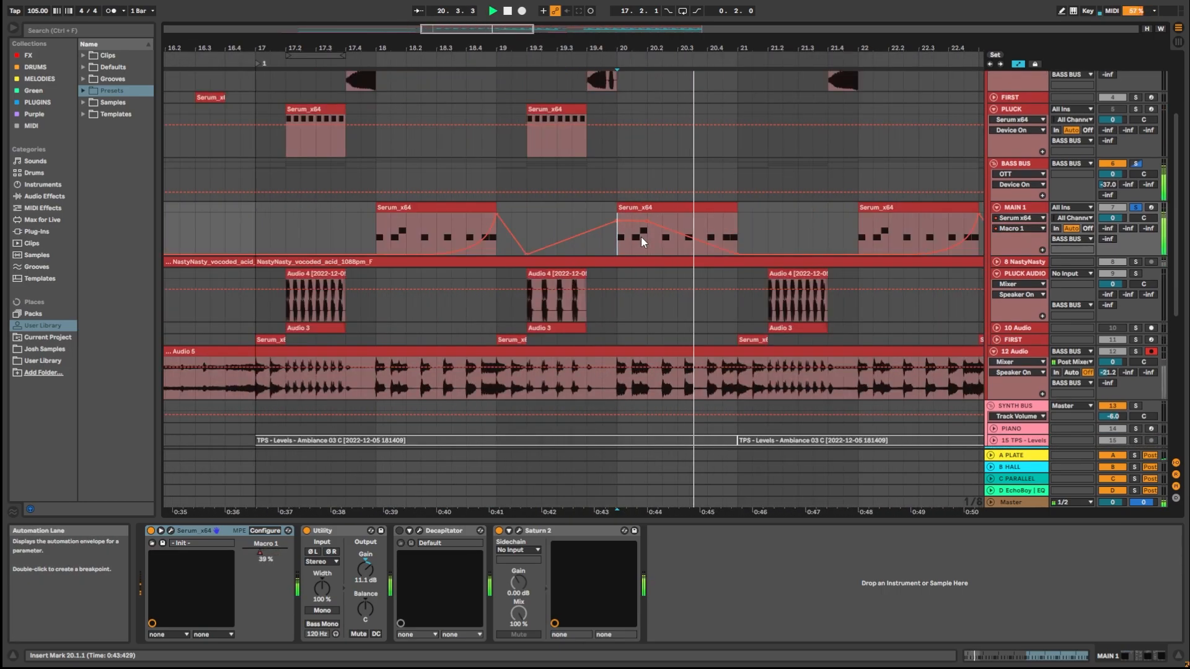
{"action": "key", "text": "space"}
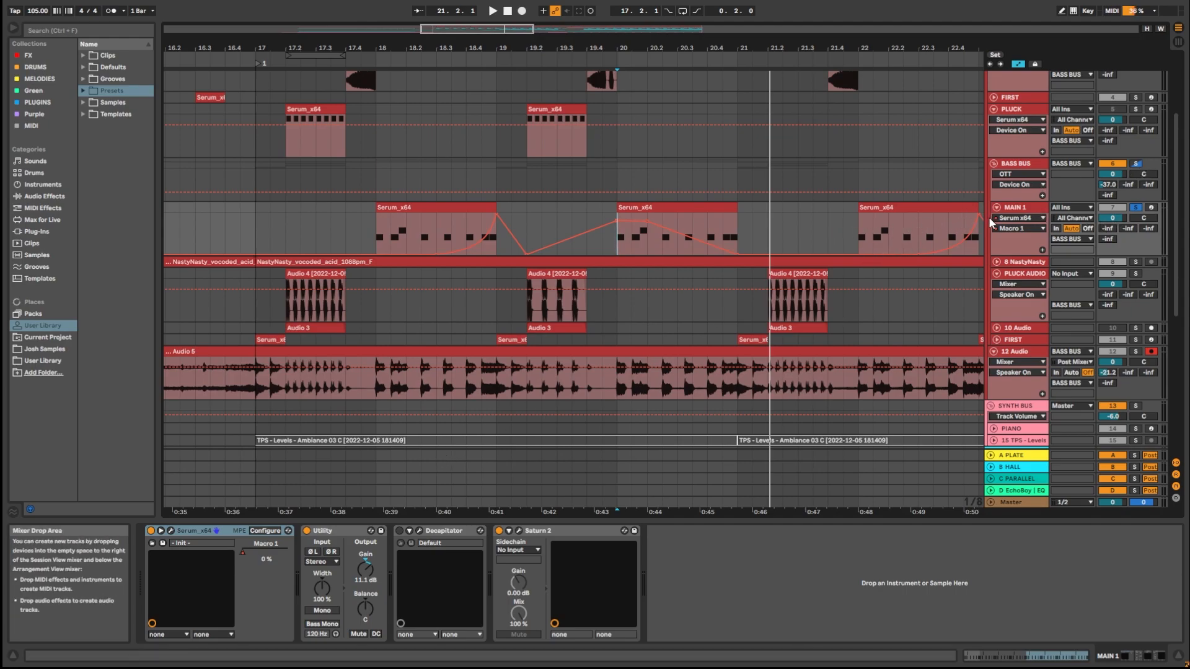
{"action": "key", "text": "a"}
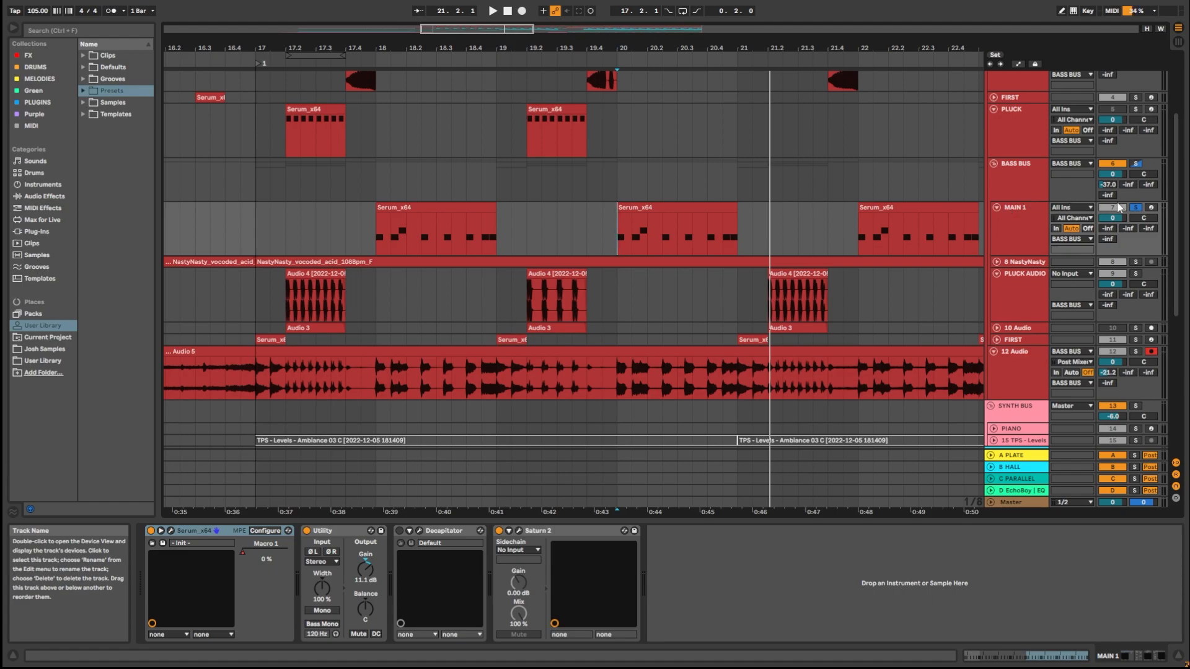
{"action": "left_click", "coordinate": [997, 208]}
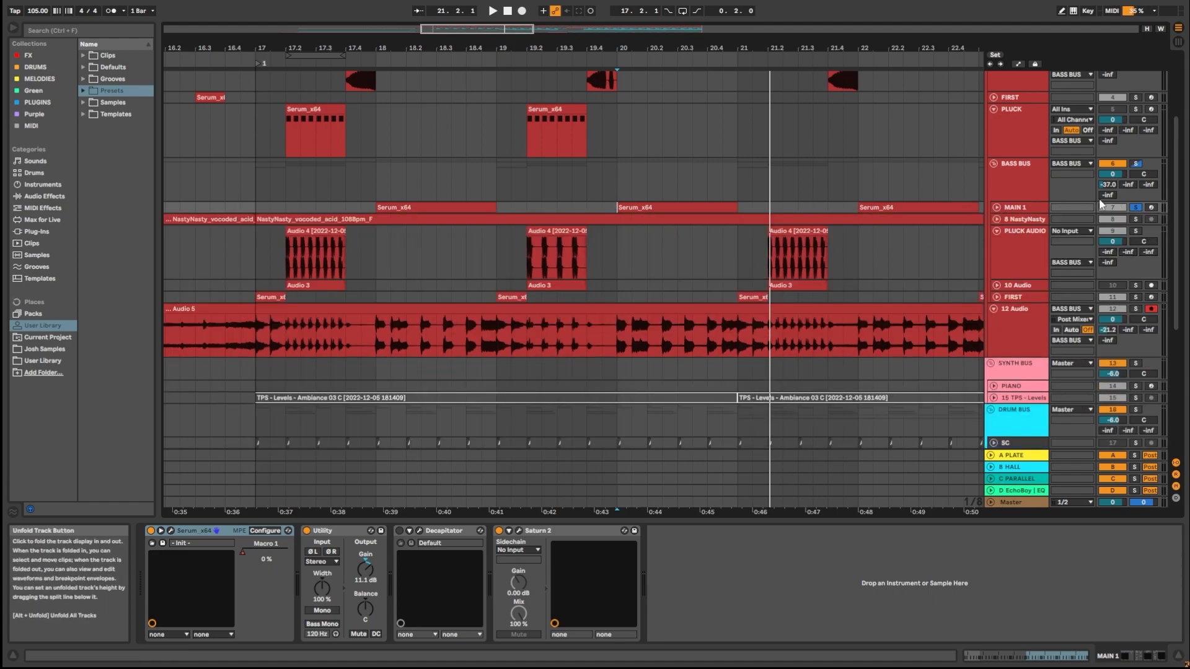
Examine the BASS BUS group's effects chain by opening the Decapitator, Pro-Q 3, CLA-76 Stereo and SieQ plug-in windows.
{"action": "left_click", "coordinate": [1036, 191]}
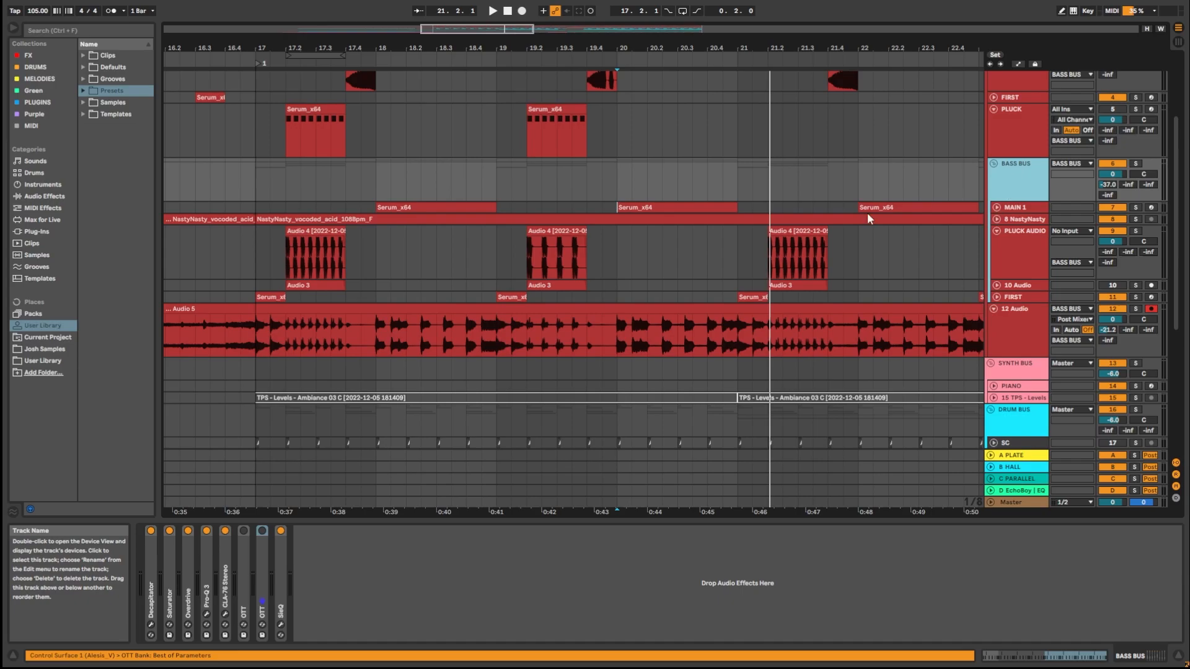
{"action": "left_click", "coordinate": [151, 626]}
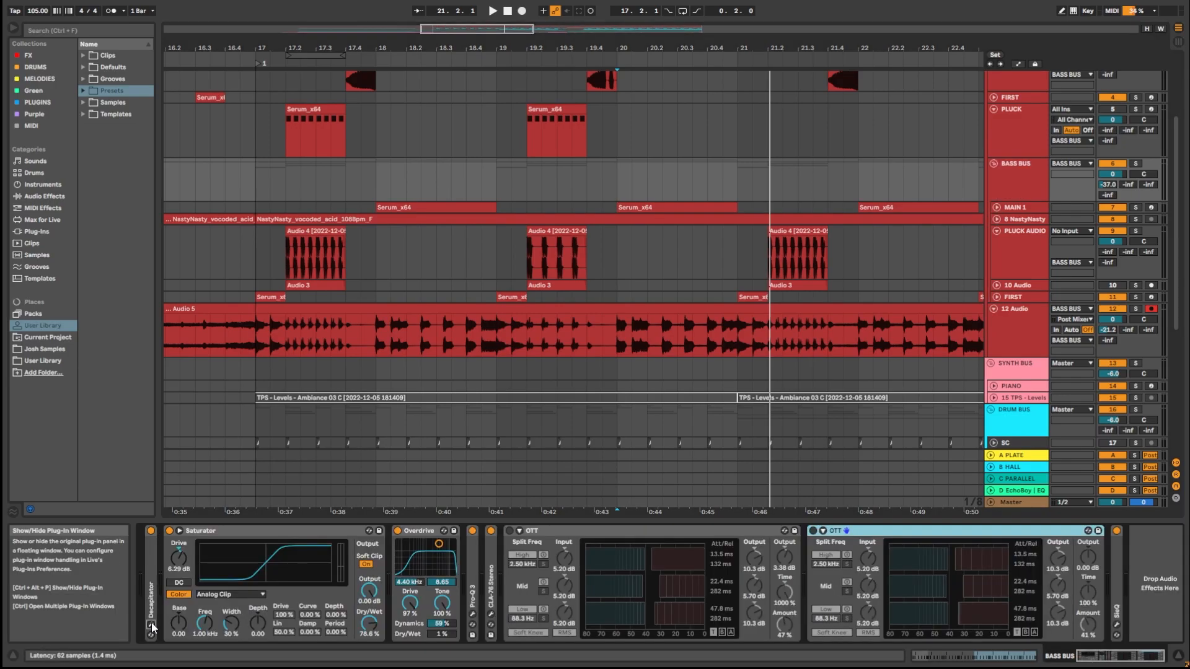
{"action": "left_click", "coordinate": [151, 626]}
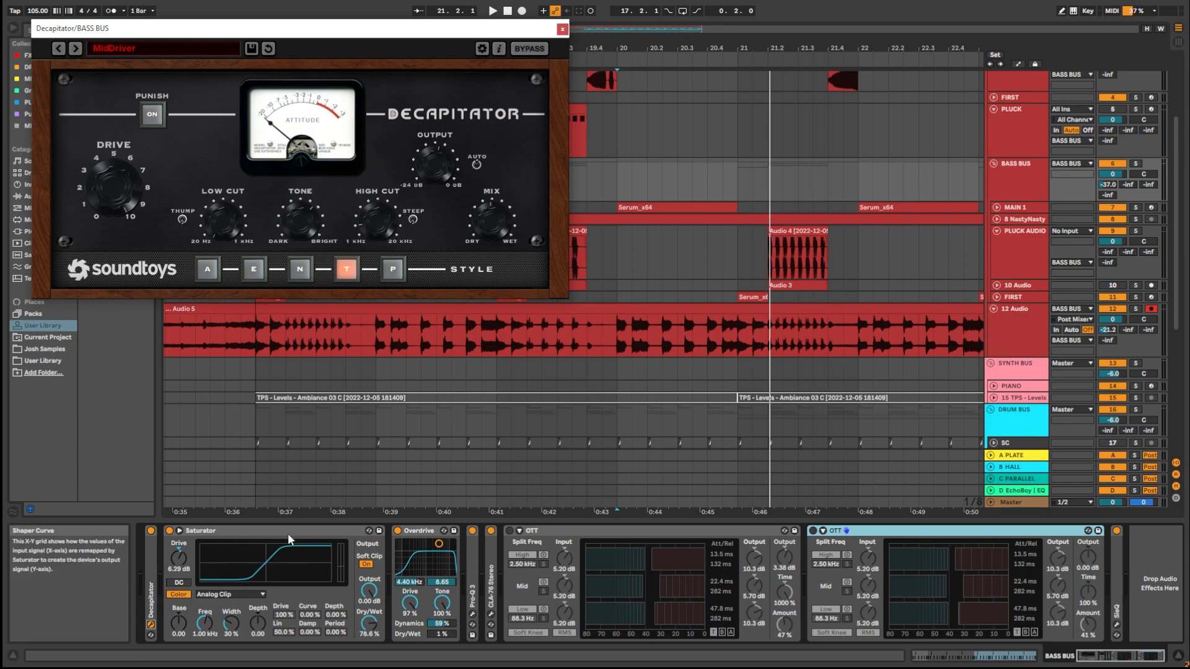
{"action": "left_click", "coordinate": [473, 615]}
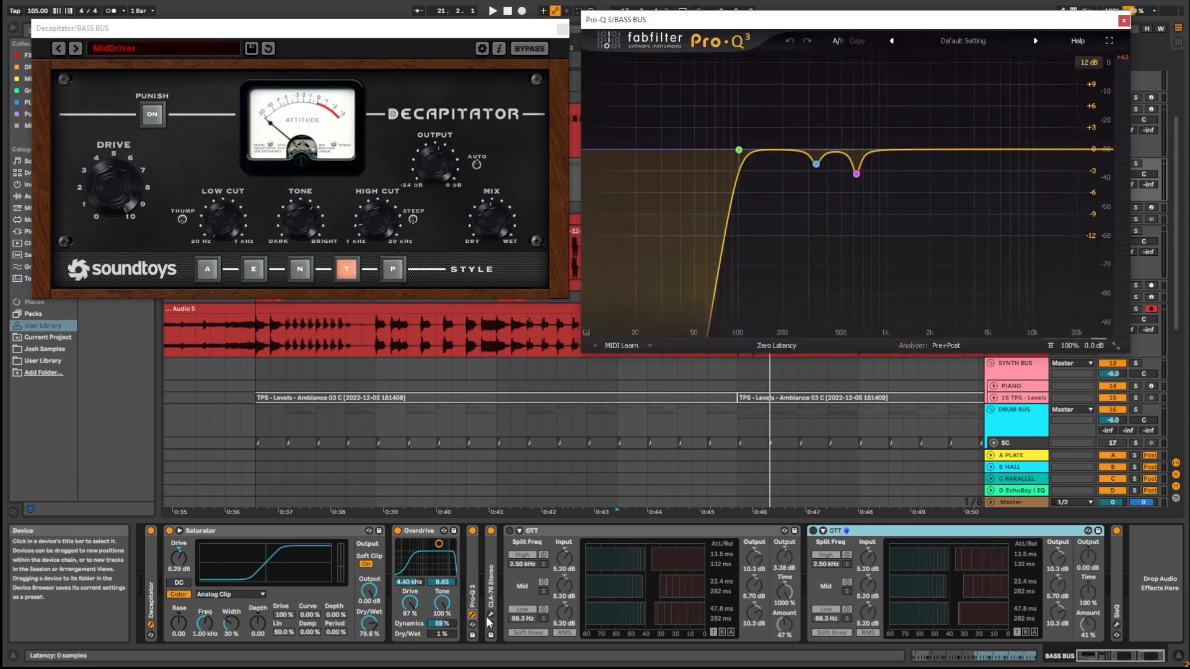
{"action": "left_click", "coordinate": [492, 615]}
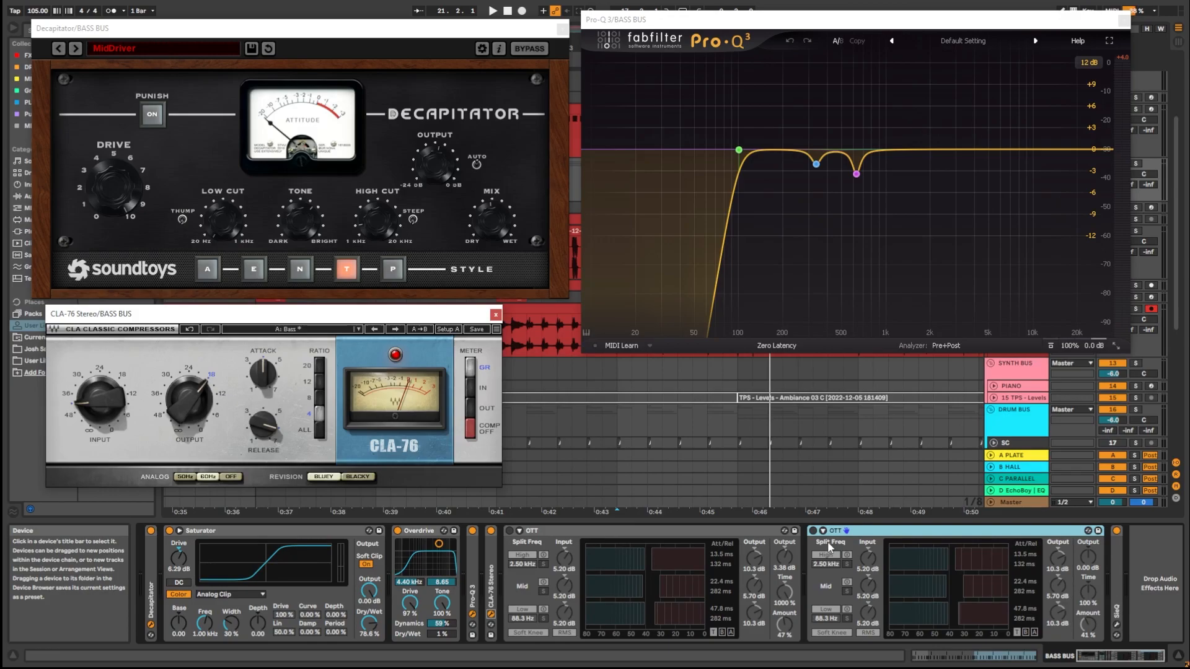
{"action": "left_click", "coordinate": [1117, 625]}
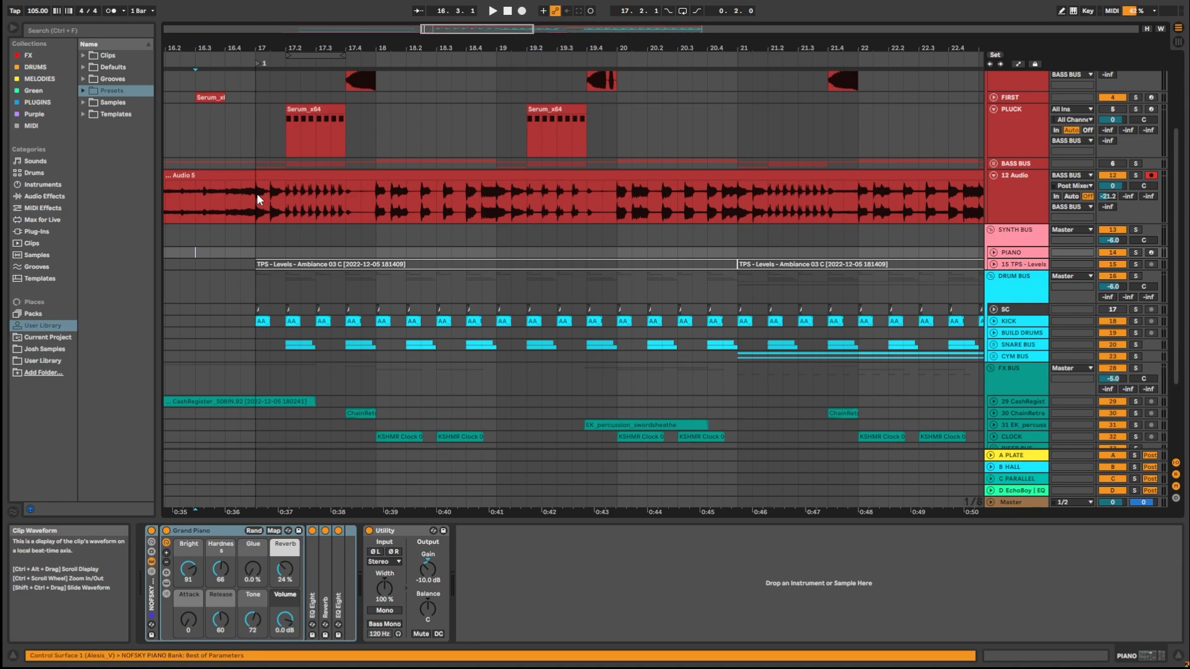
Highlight the 12 Audio recording from 17.1.1 into bar 20, and open the track's Saturn 2 plug-in window.
{"action": "left_click_drag", "start_coordinate": [258, 198], "coordinate": [693, 205]}
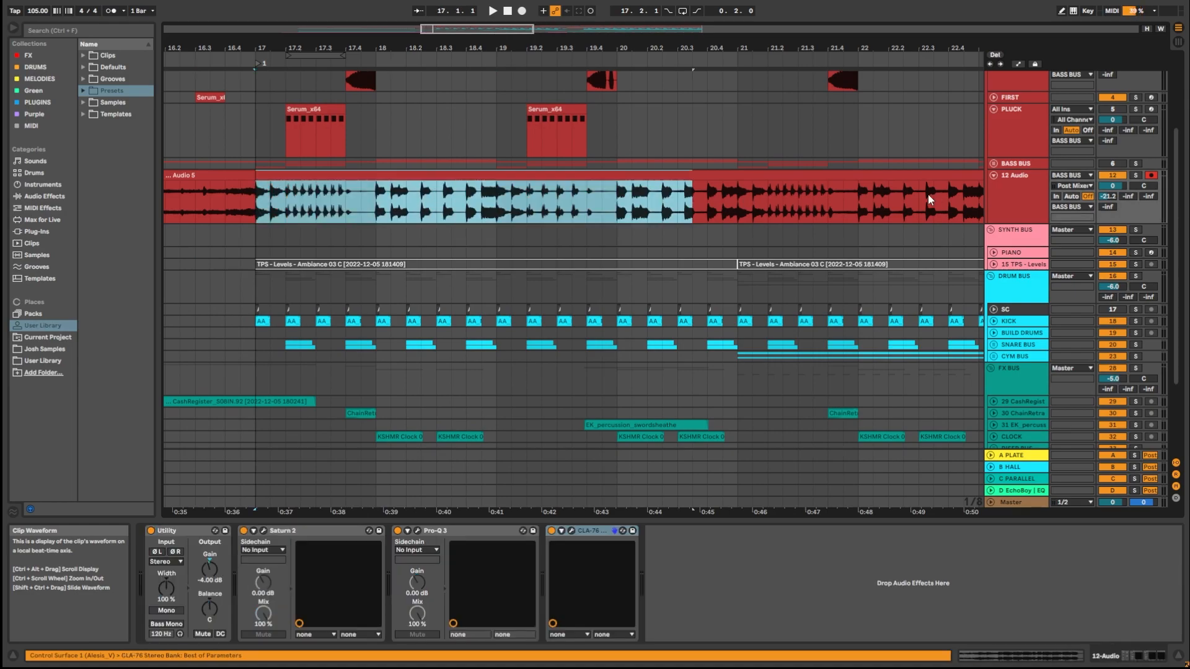
{"action": "left_click", "coordinate": [264, 531]}
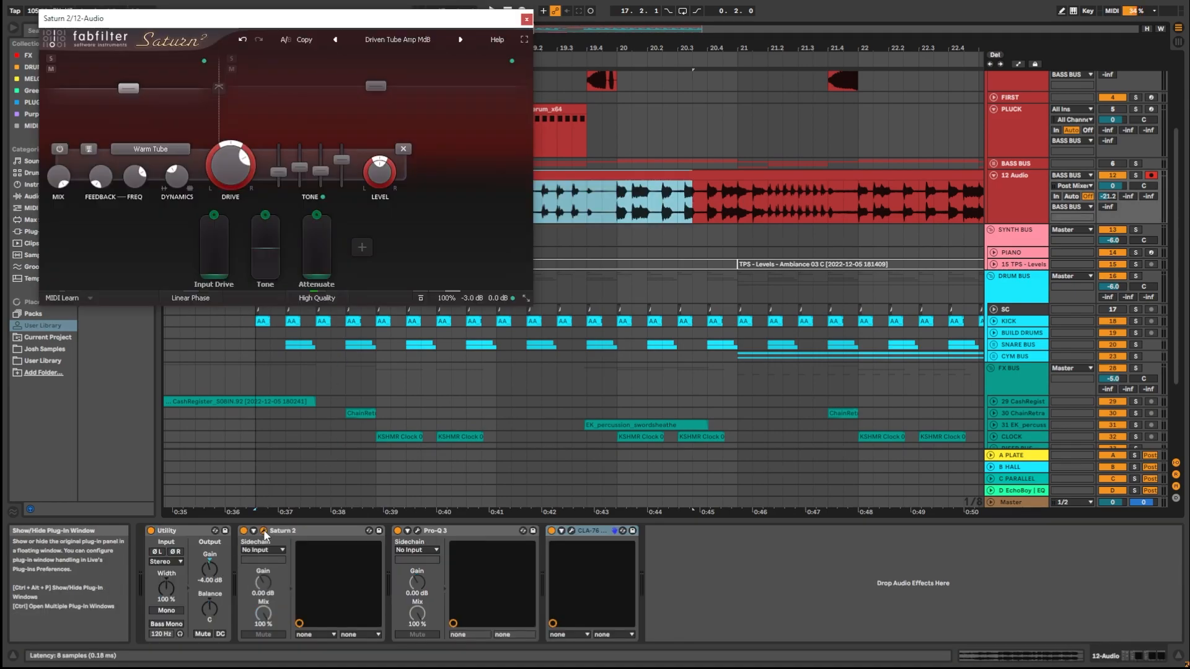
Open the 12 Audio track's Pro-Q 3 and CLA-76 plug-in windows, and audition the track soloed from 17.1.1.
{"action": "left_click", "coordinate": [418, 531]}
{"action": "left_click", "coordinate": [571, 532]}
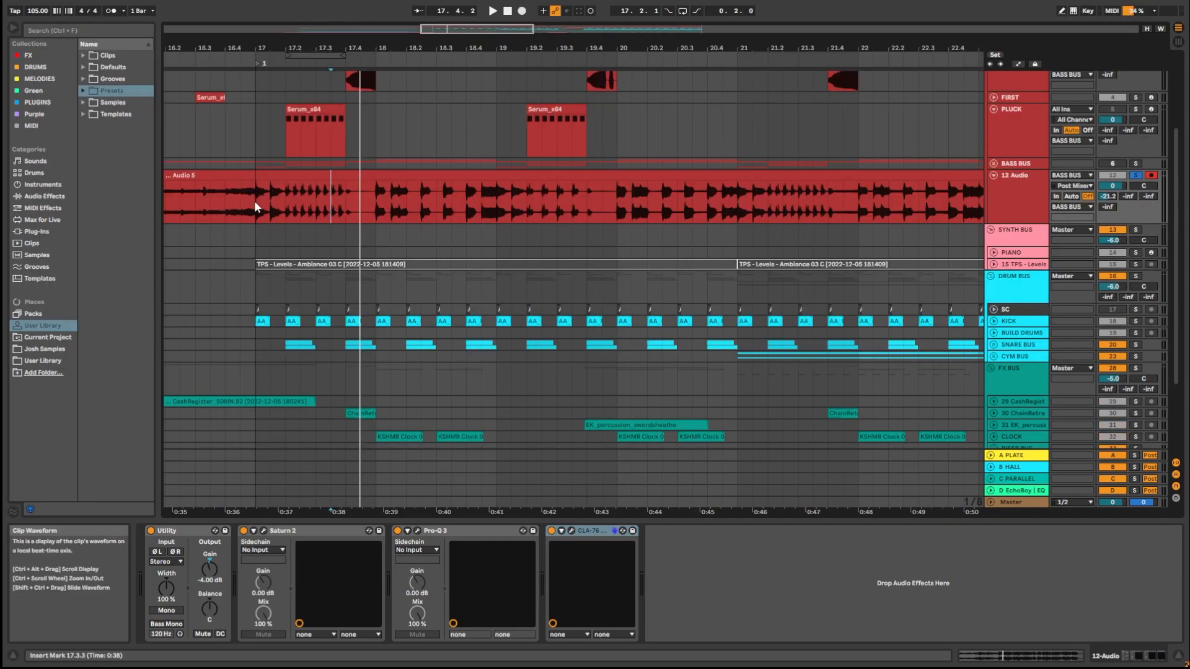
{"action": "left_click", "coordinate": [251, 195]}
{"action": "key", "text": "space"}
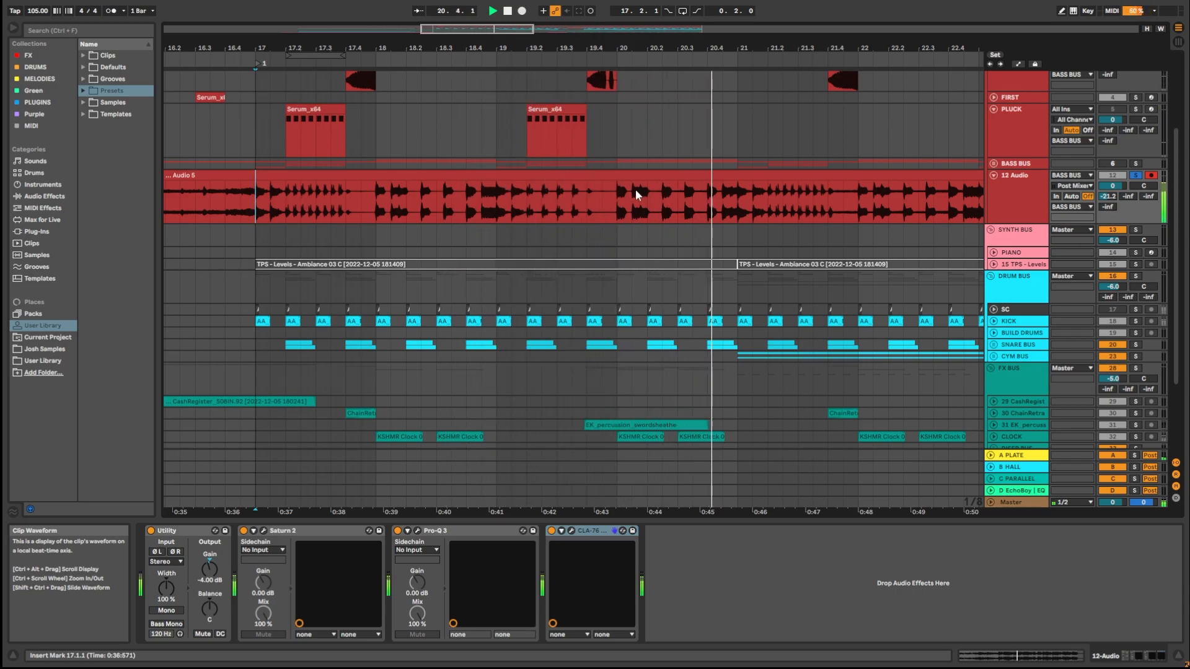
{"action": "key", "text": "space"}
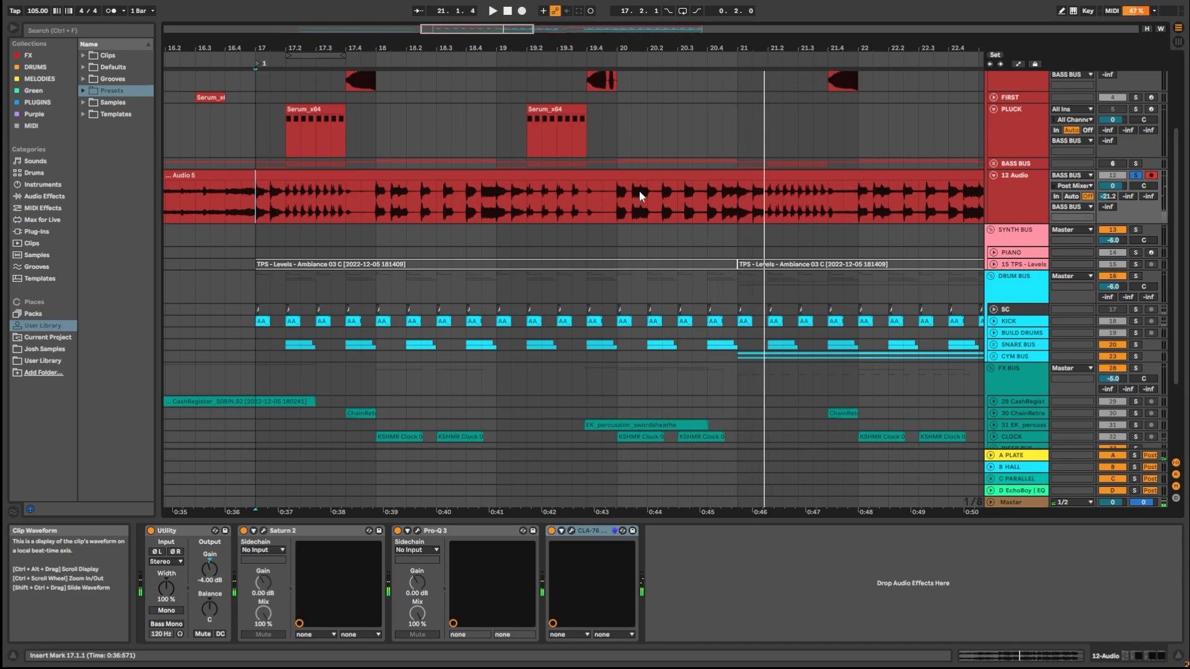
Unfold the inner BASS BUS group and its 8 NastyNasty track, and show that track's effects devices.
{"action": "left_click", "coordinate": [993, 163]}
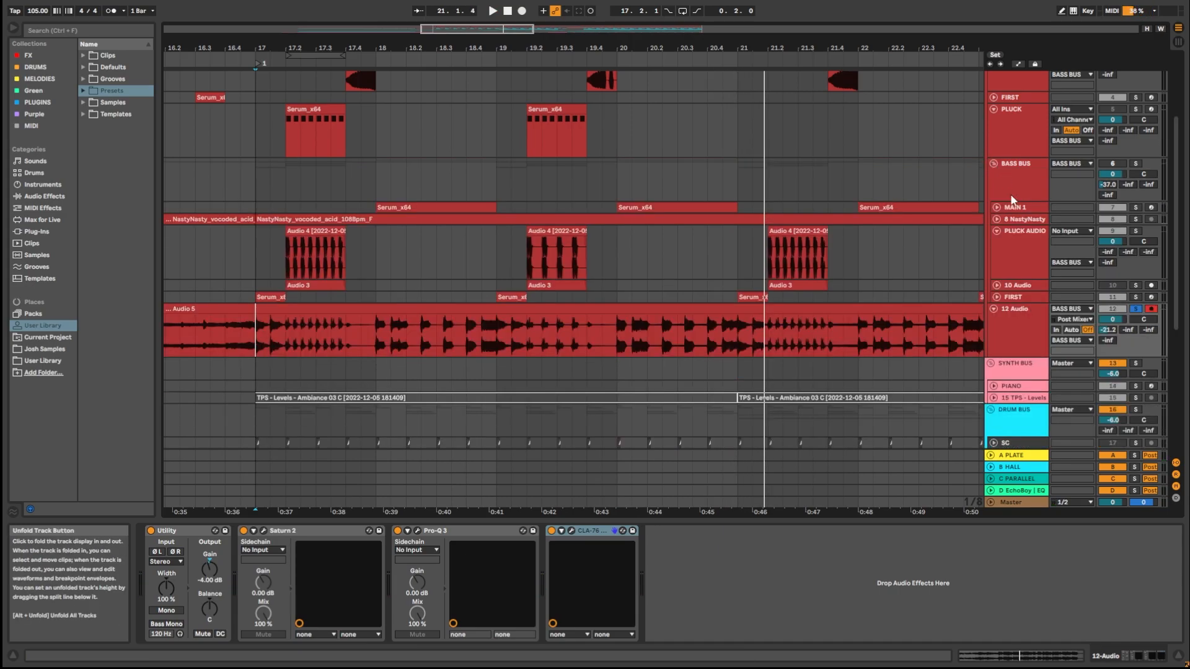
{"action": "left_click", "coordinate": [996, 219]}
{"action": "key", "text": "ctrl+z"}
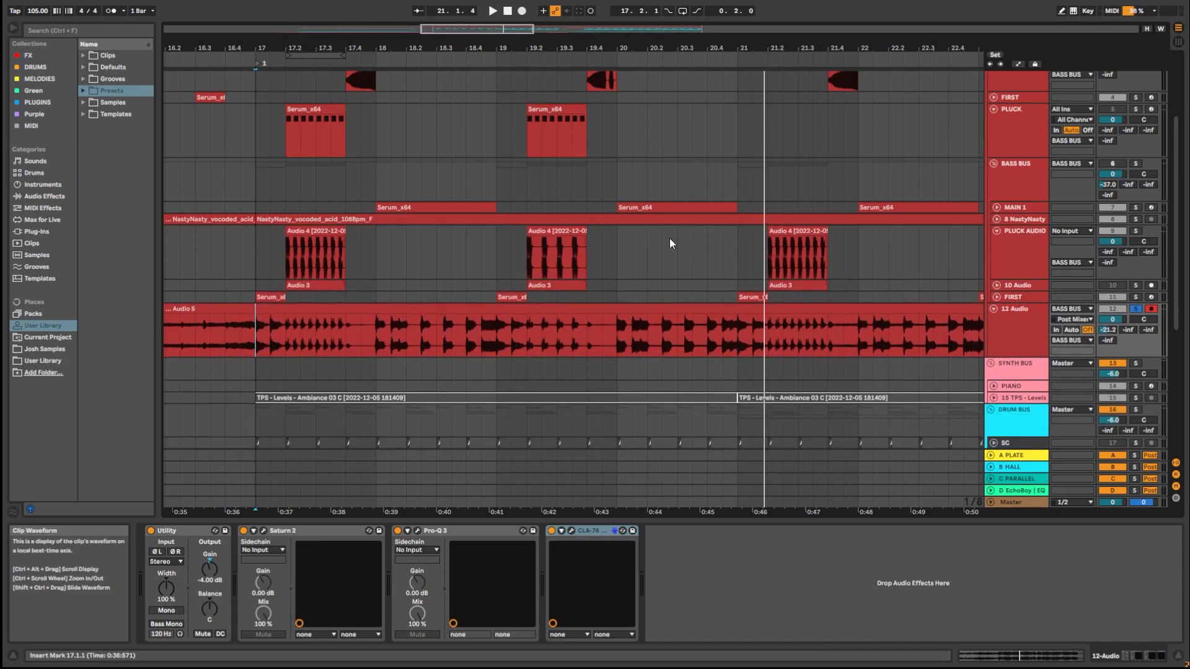
{"action": "scroll", "coordinate": [601, 220], "scroll_direction": "up", "scroll_amount": 5}
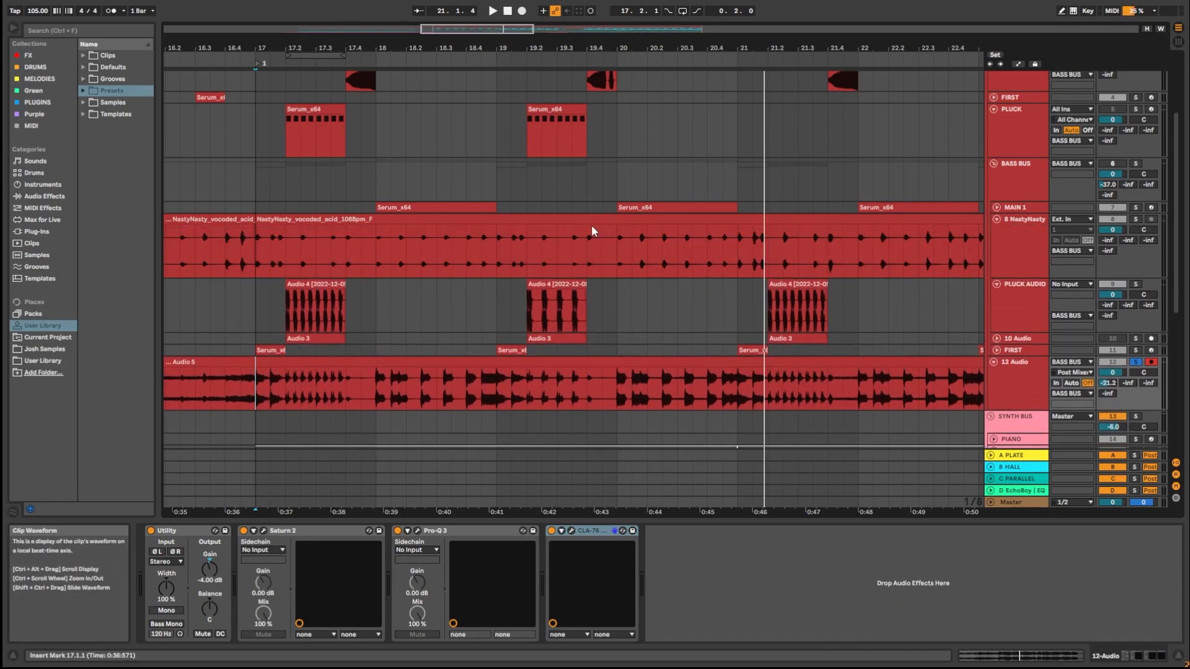
{"action": "scroll", "coordinate": [592, 231], "scroll_direction": "down", "scroll_amount": 6}
{"action": "left_click", "coordinate": [313, 258]}
{"action": "scroll", "coordinate": [314, 259], "scroll_direction": "up", "scroll_amount": 3}
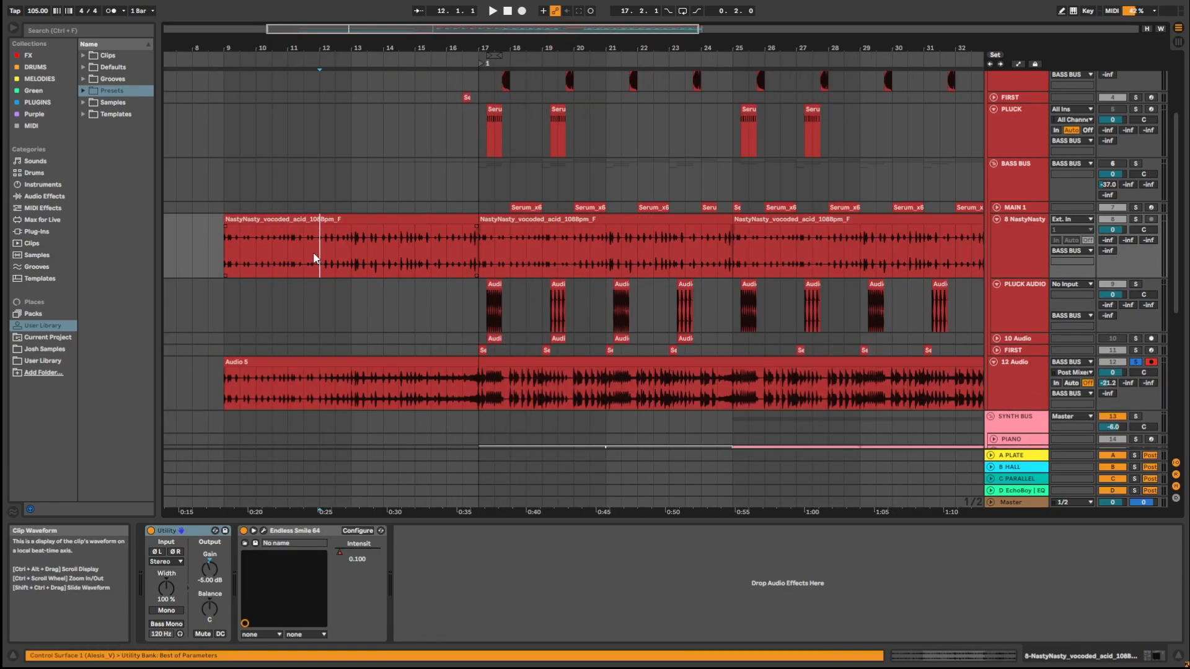
Audition the 8 NastyNasty track soloed from 9.1.1, and highlight its clip from bar 17 to bar 25.
{"action": "left_click", "coordinate": [233, 252]}
{"action": "left_click", "coordinate": [1135, 220]}
{"action": "key", "text": "space"}
{"action": "scroll", "coordinate": [259, 276], "scroll_direction": "up", "scroll_amount": 3}
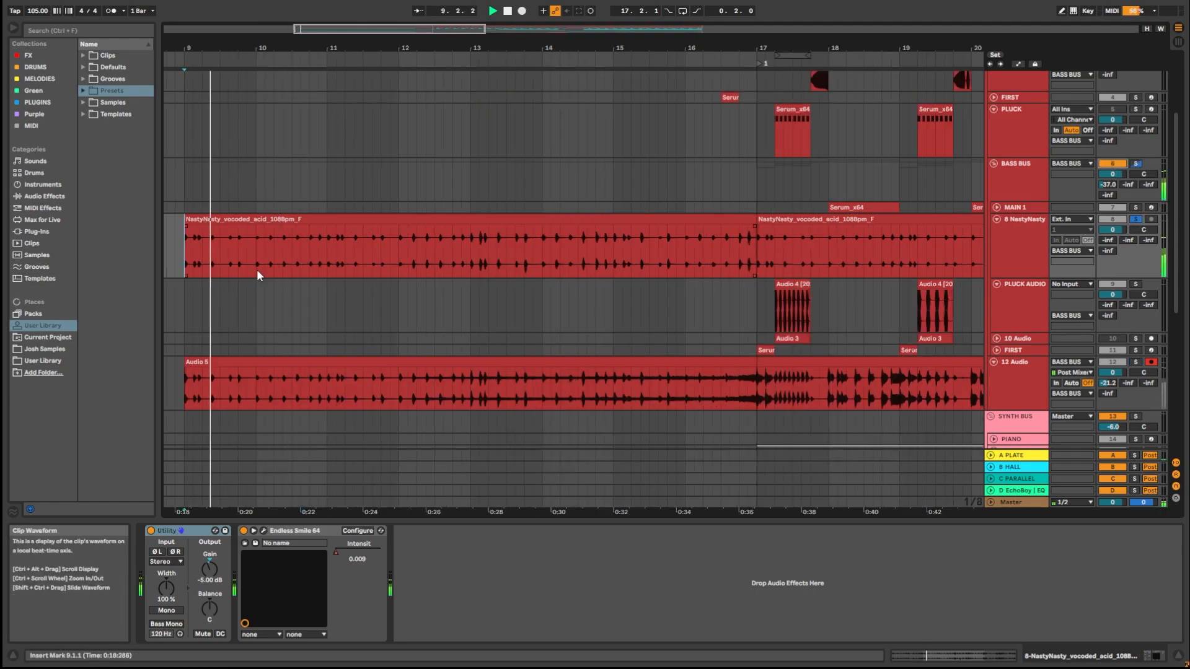
{"action": "left_click_drag", "start_coordinate": [373, 268], "coordinate": [353, 267]}
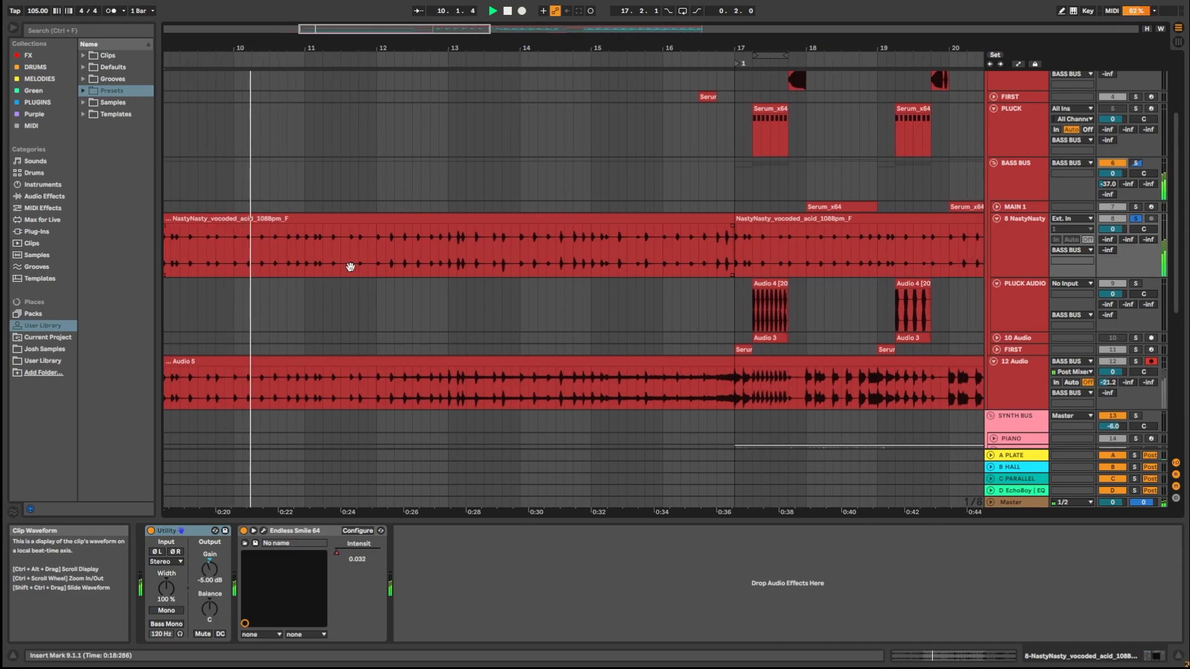
{"action": "scroll", "coordinate": [348, 265], "scroll_direction": "down", "scroll_amount": 3}
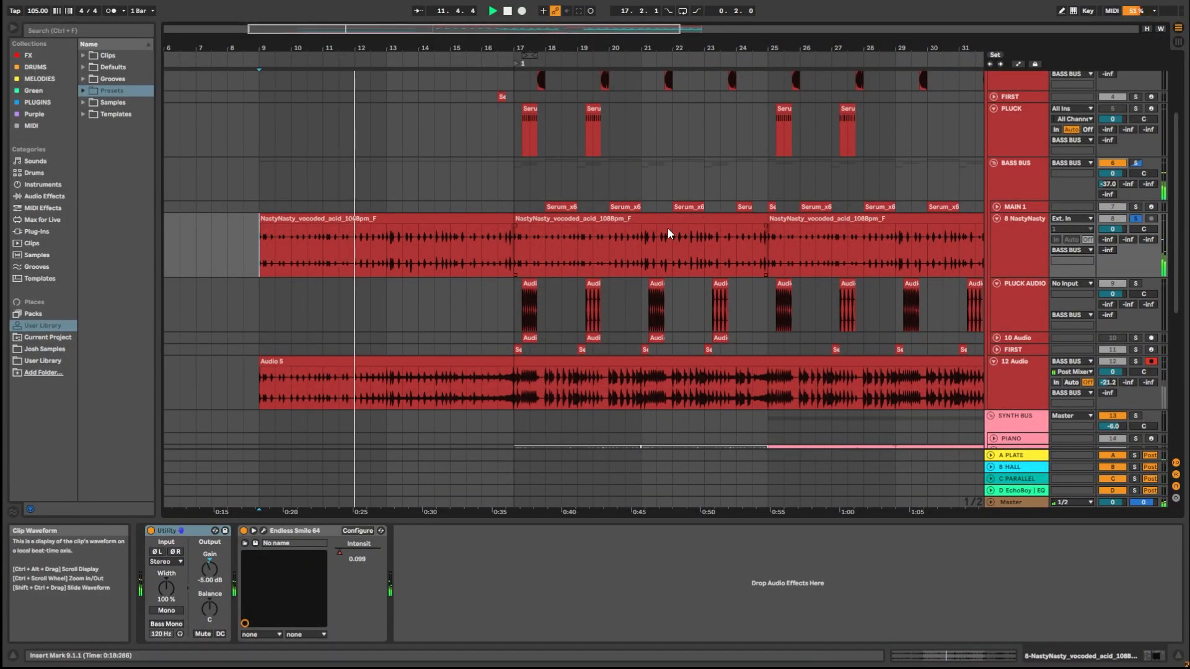
{"action": "left_click_drag", "start_coordinate": [517, 256], "coordinate": [762, 251]}
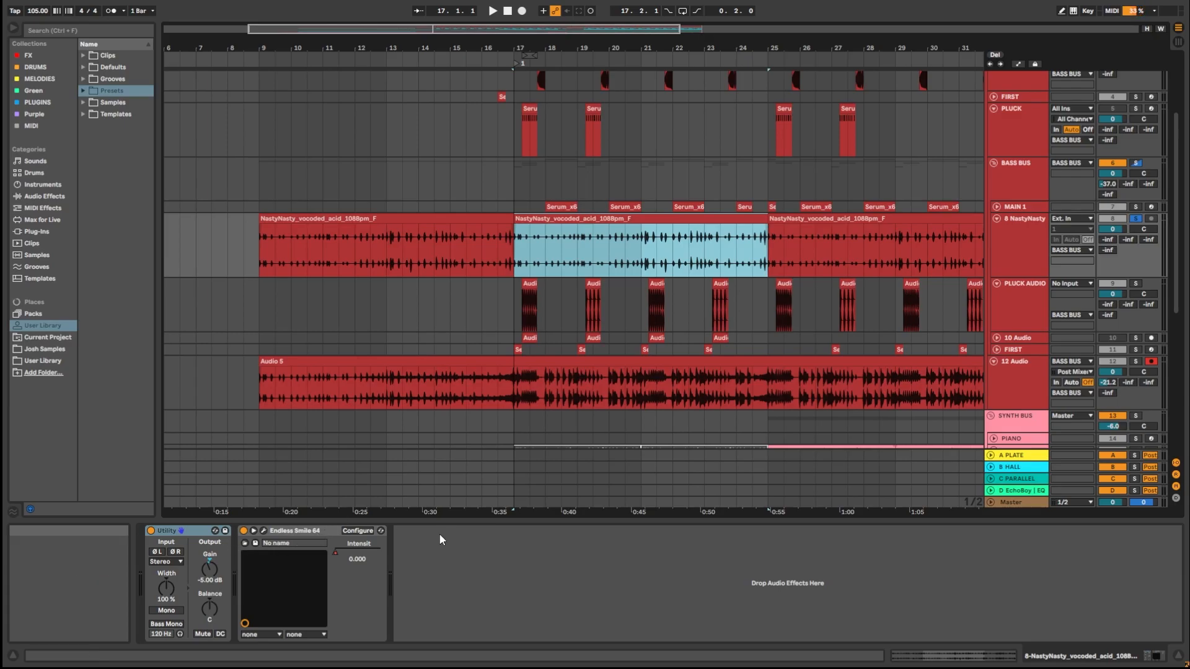
{"action": "left_click", "coordinate": [1135, 220]}
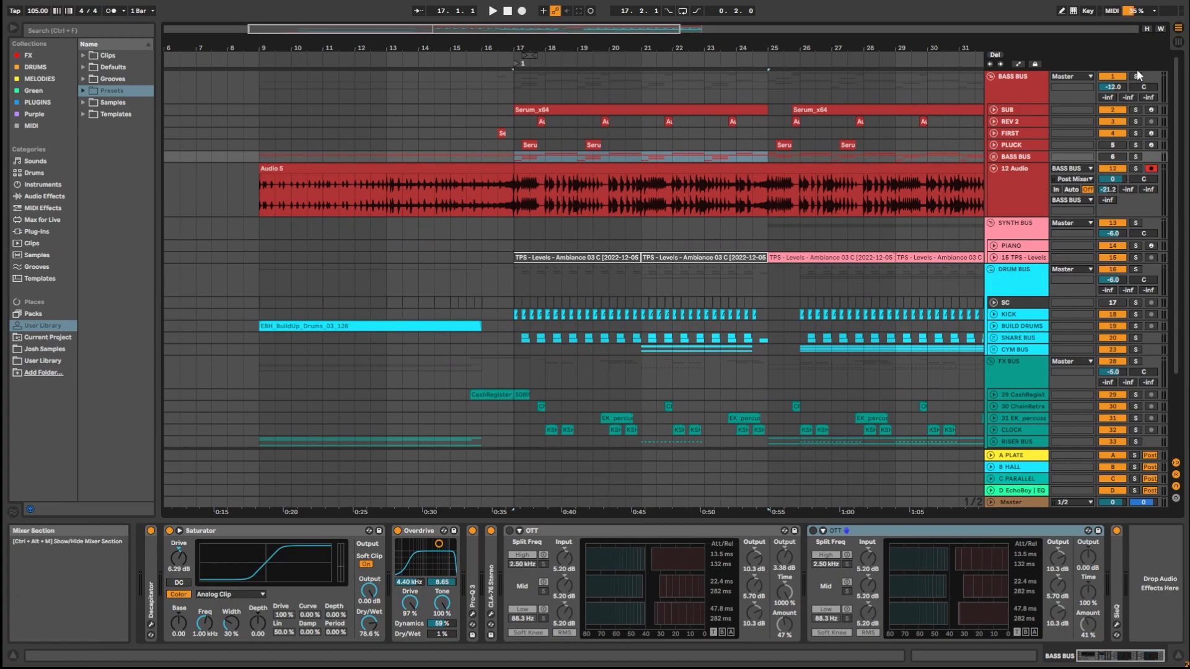
Audition the entire outer BASS BUS group soloed from 16.1.1, and take its solo off.
{"action": "left_click", "coordinate": [1135, 77]}
{"action": "left_click", "coordinate": [482, 188]}
{"action": "key", "text": "space"}
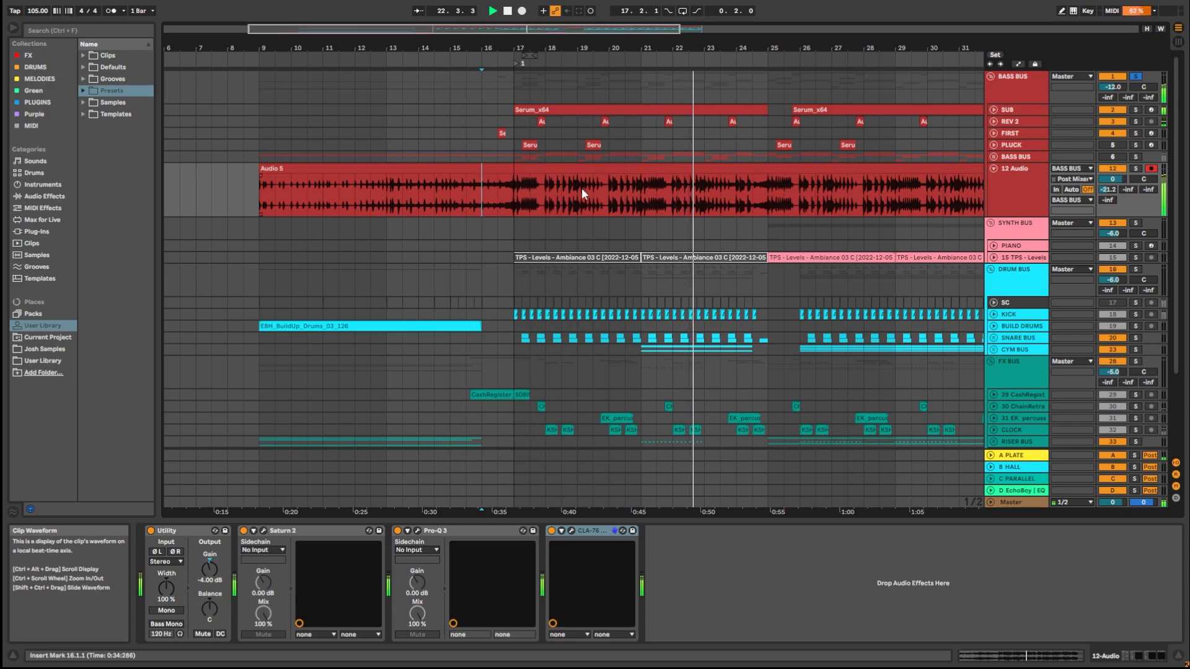
{"action": "left_click", "coordinate": [1134, 76]}
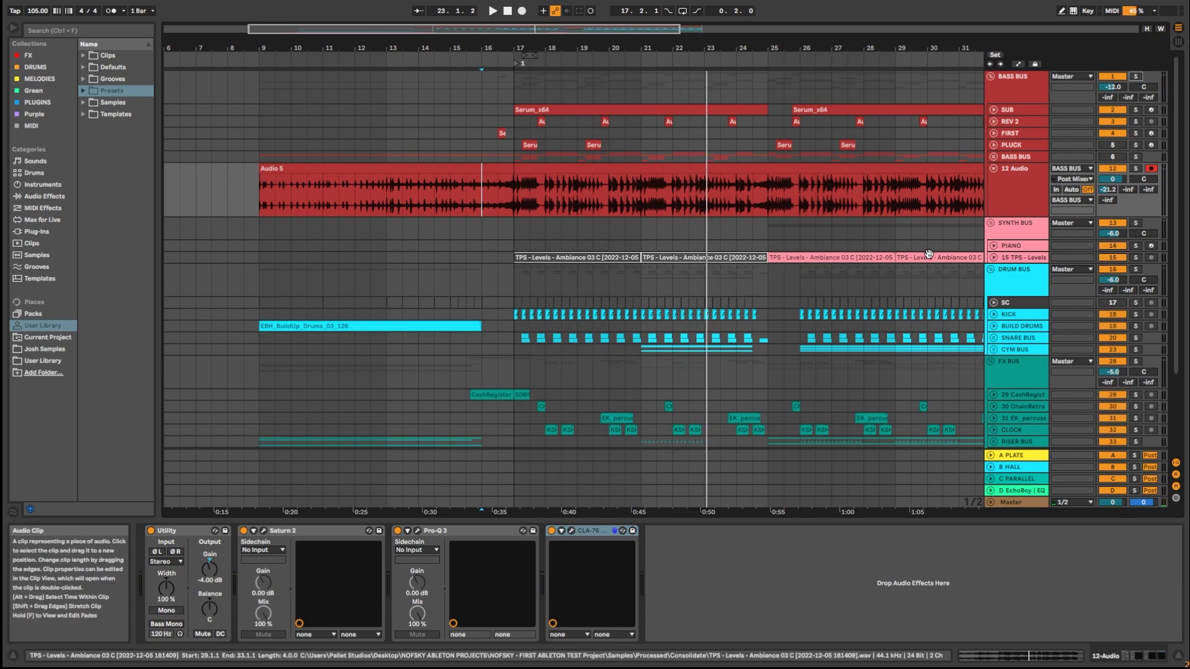
Unfold the SNARE and CLAP tracks in the drum group and highlight their clips from bar 17 onward.
{"action": "scroll", "coordinate": [994, 373], "scroll_direction": "down", "scroll_amount": 2}
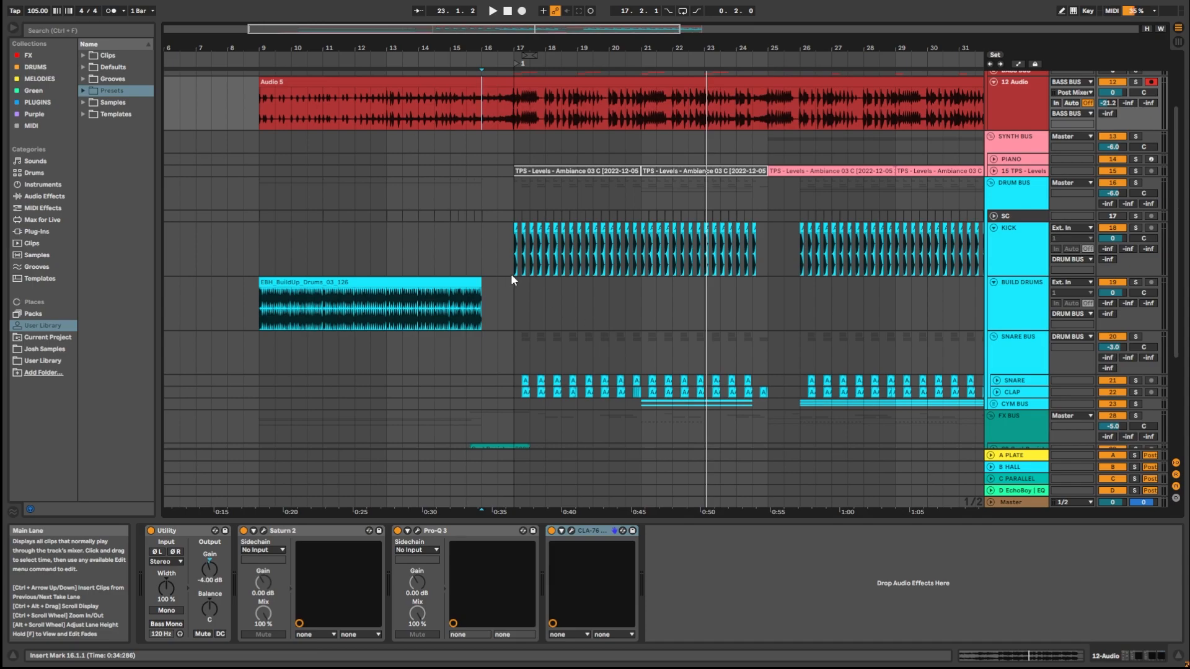
{"action": "scroll", "coordinate": [512, 270], "scroll_direction": "up", "scroll_amount": 4}
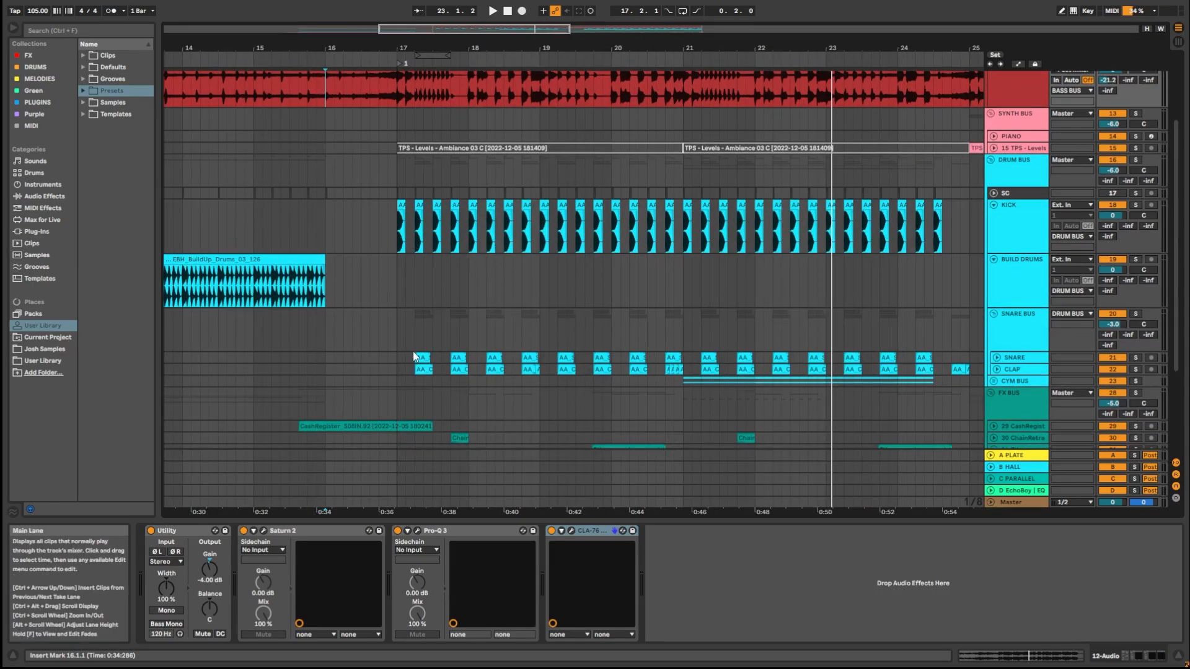
{"action": "left_click", "coordinate": [997, 358]}
{"action": "scroll", "coordinate": [574, 356], "scroll_direction": "down", "scroll_amount": 1}
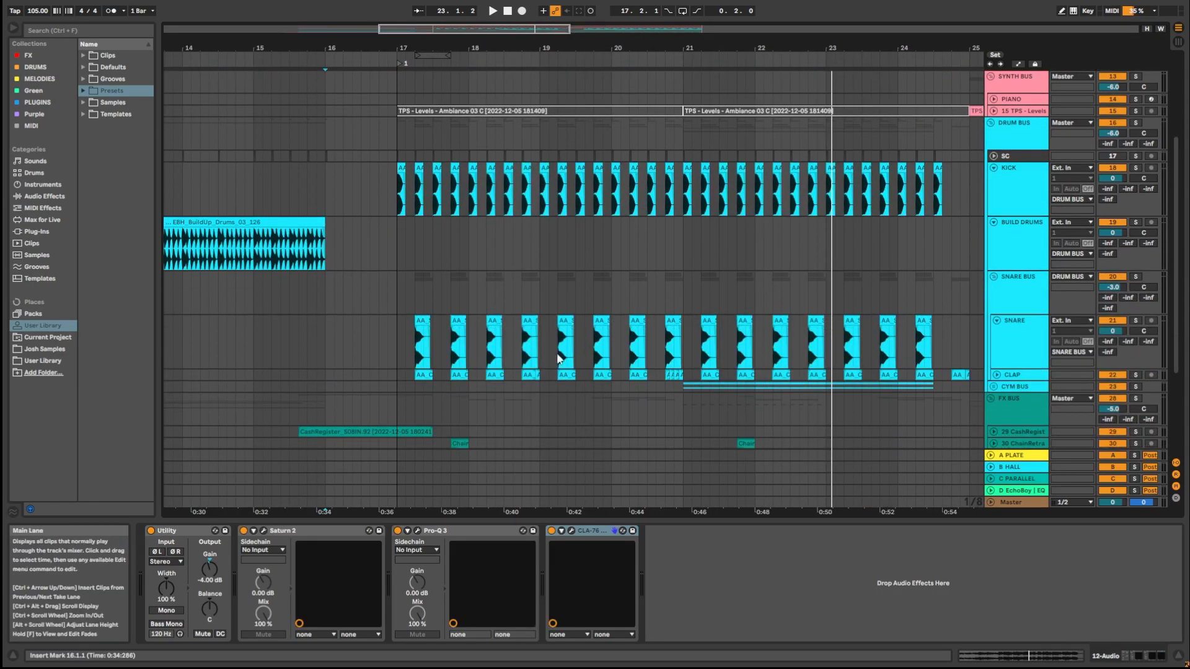
{"action": "left_click_drag", "start_coordinate": [404, 346], "coordinate": [799, 344]}
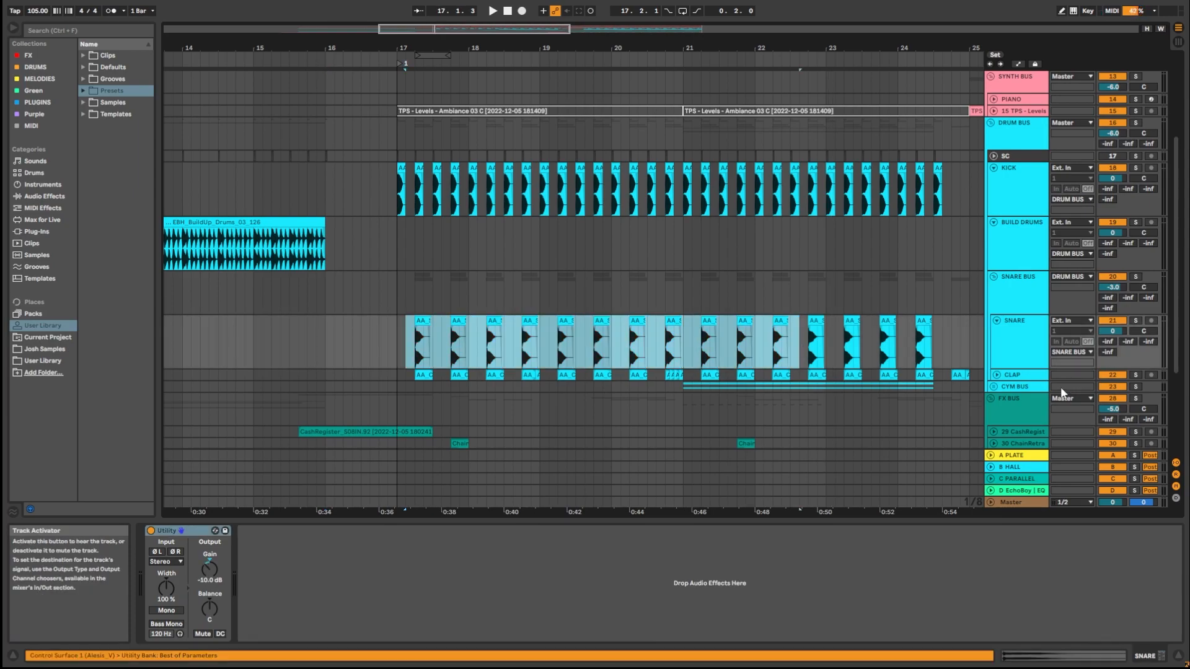
{"action": "left_click", "coordinate": [996, 375]}
{"action": "scroll", "coordinate": [448, 288], "scroll_direction": "down", "scroll_amount": 1}
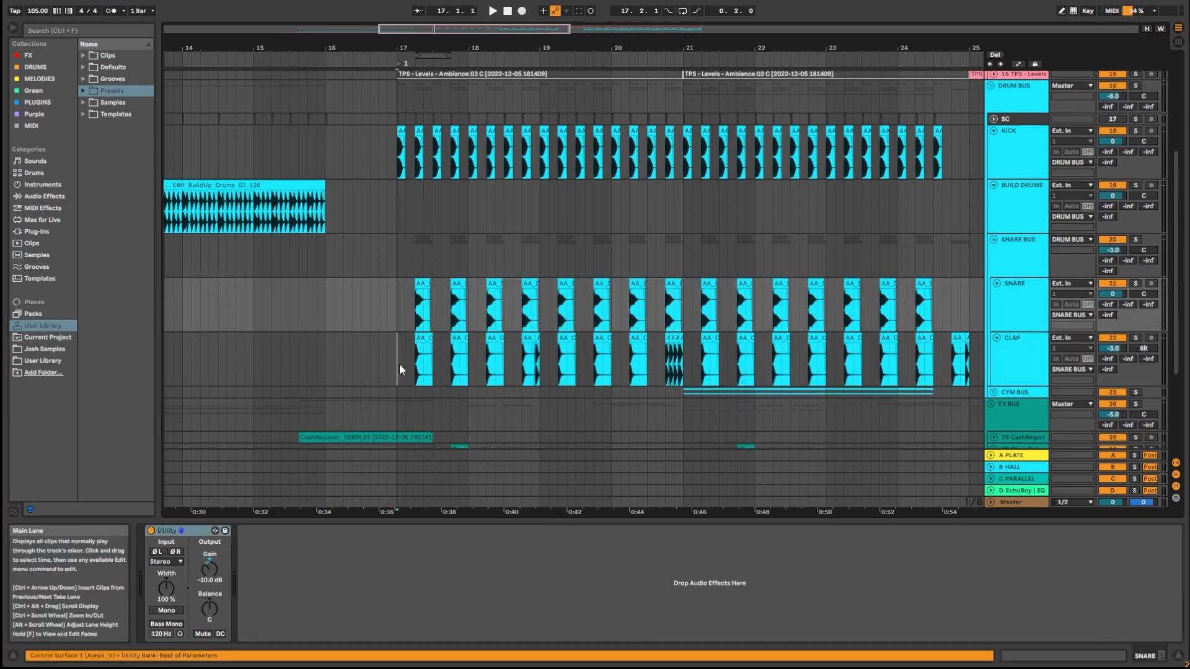
{"action": "left_click_drag", "start_coordinate": [403, 364], "coordinate": [650, 365]}
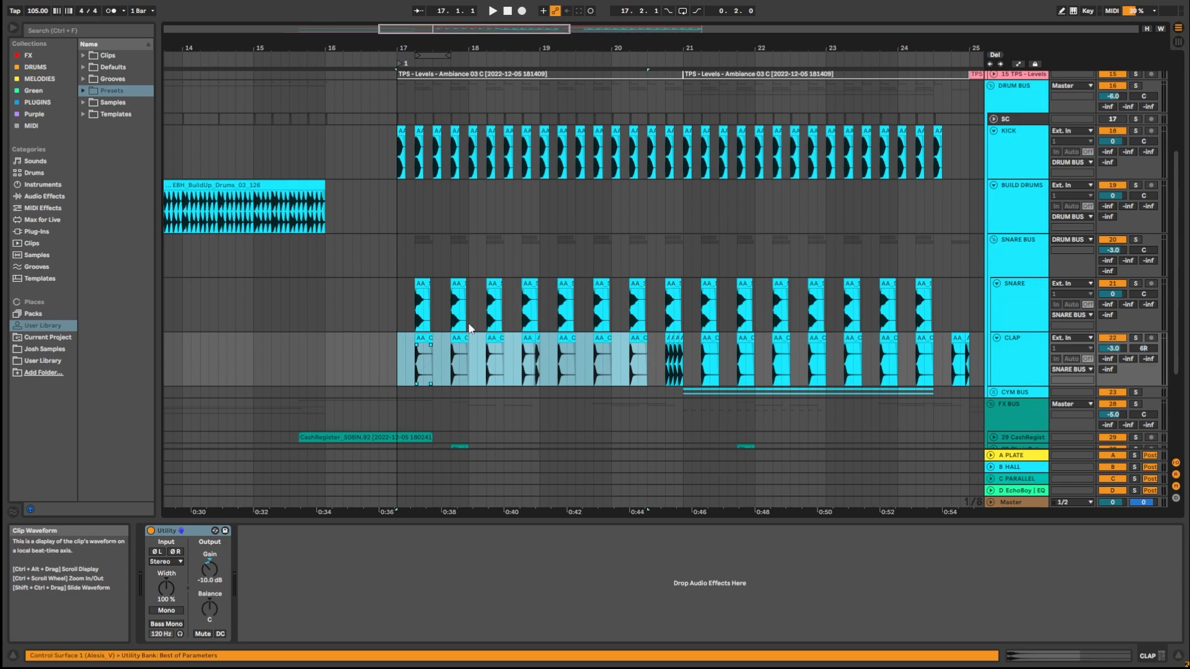
Show the KICK track's devices and audition the track soloed from 17.1.1.
{"action": "left_click", "coordinate": [1168, 139]}
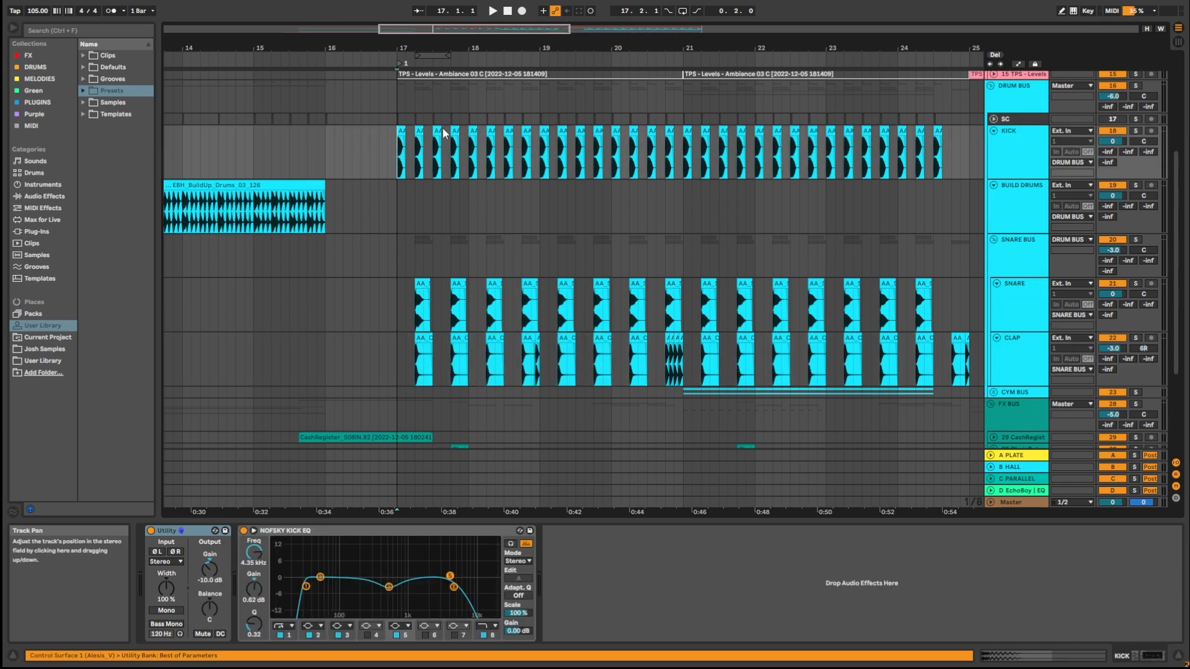
{"action": "scroll", "coordinate": [403, 148], "scroll_direction": "up", "scroll_amount": 6}
{"action": "scroll", "coordinate": [361, 147], "scroll_direction": "down", "scroll_amount": 2}
{"action": "scroll", "coordinate": [525, 187], "scroll_direction": "down", "scroll_amount": 2}
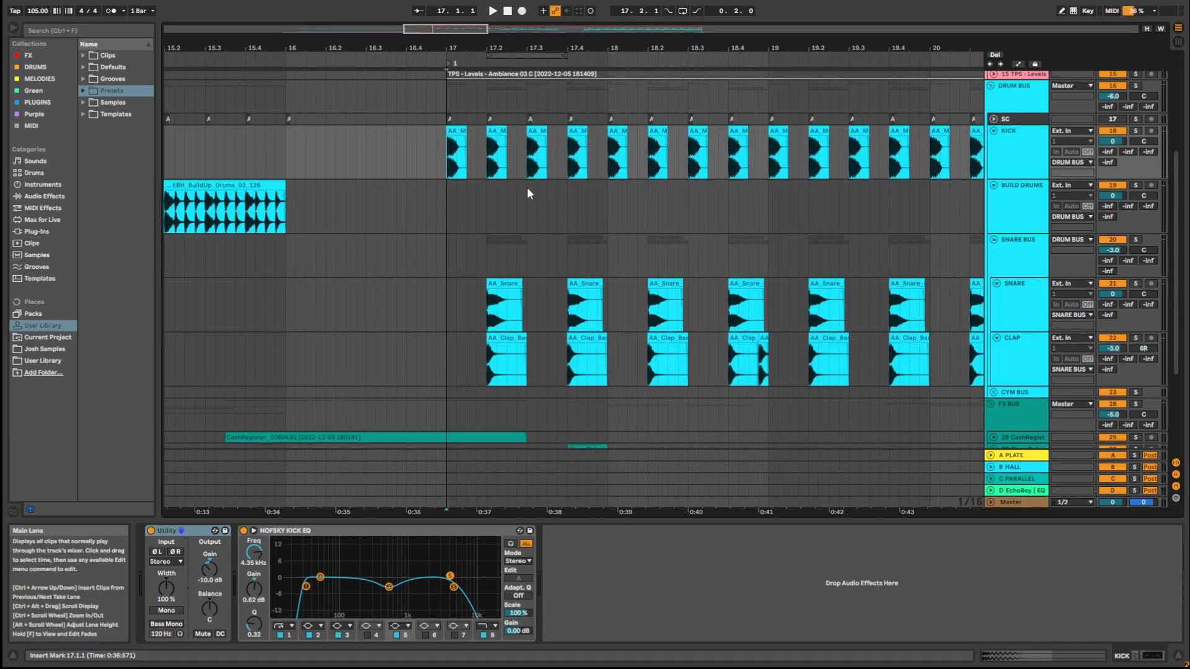
{"action": "left_click", "coordinate": [1133, 130]}
{"action": "key", "text": "space"}
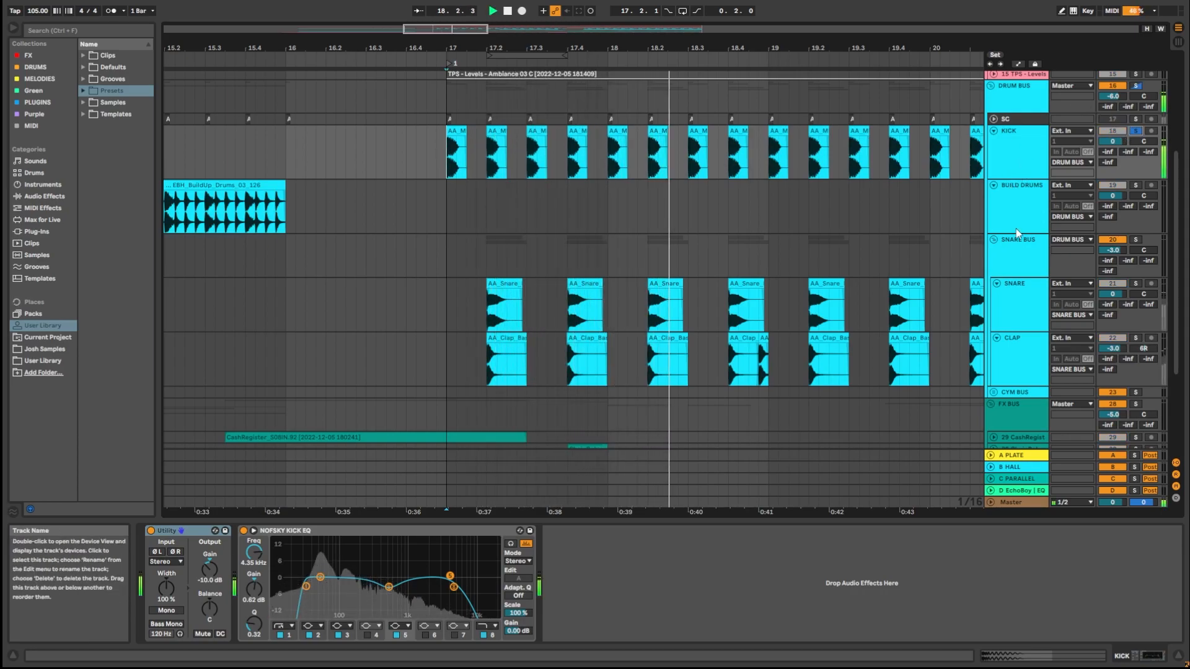
{"action": "key", "text": "space"}
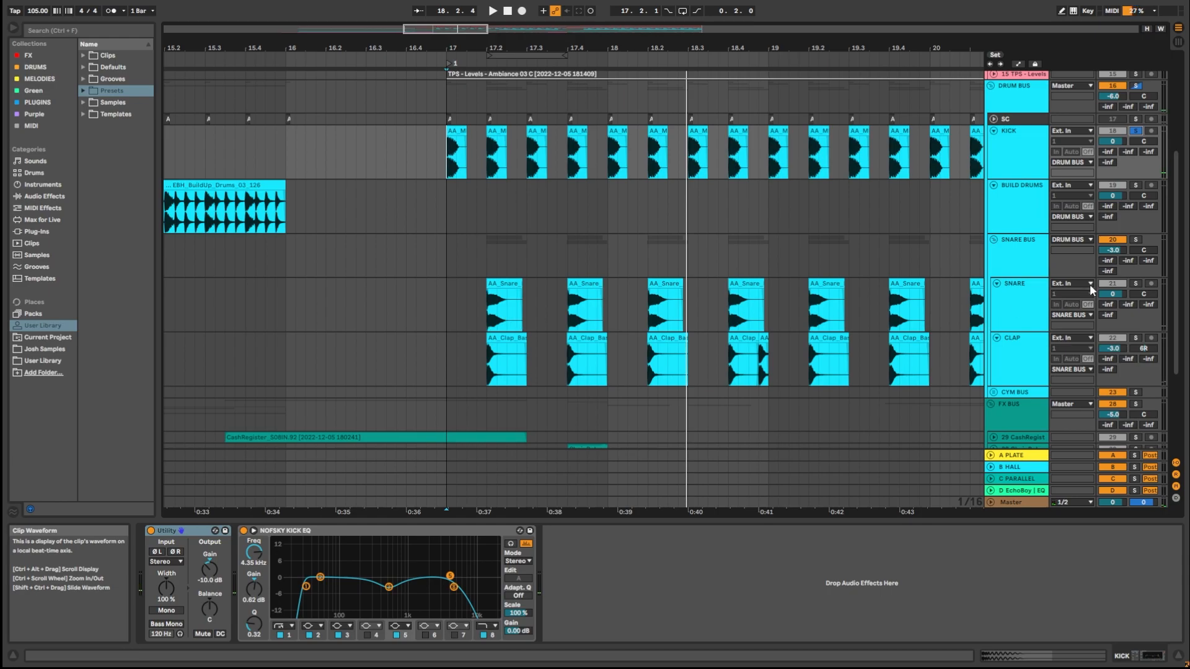
Audition the SNARE track and the CLAP track one after the other, each soloed from 17.2.1.
{"action": "left_click", "coordinate": [1135, 284]}
{"action": "left_click", "coordinate": [502, 315]}
{"action": "key", "text": "space"}
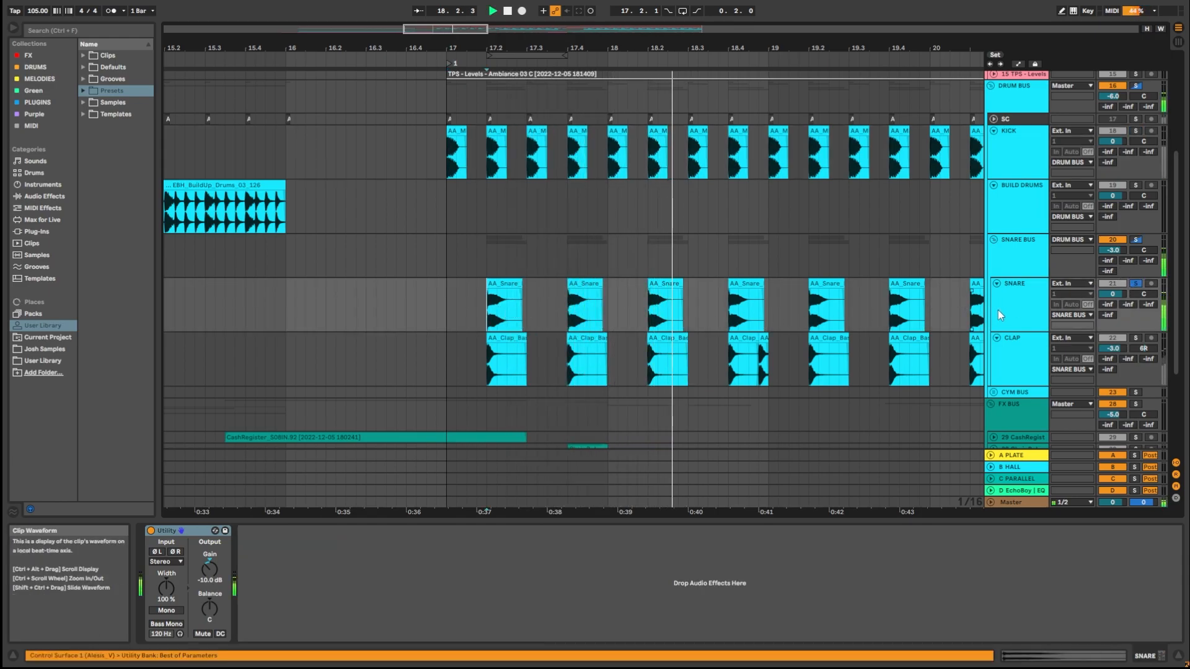
{"action": "left_click", "coordinate": [488, 366]}
{"action": "key", "text": "space"}
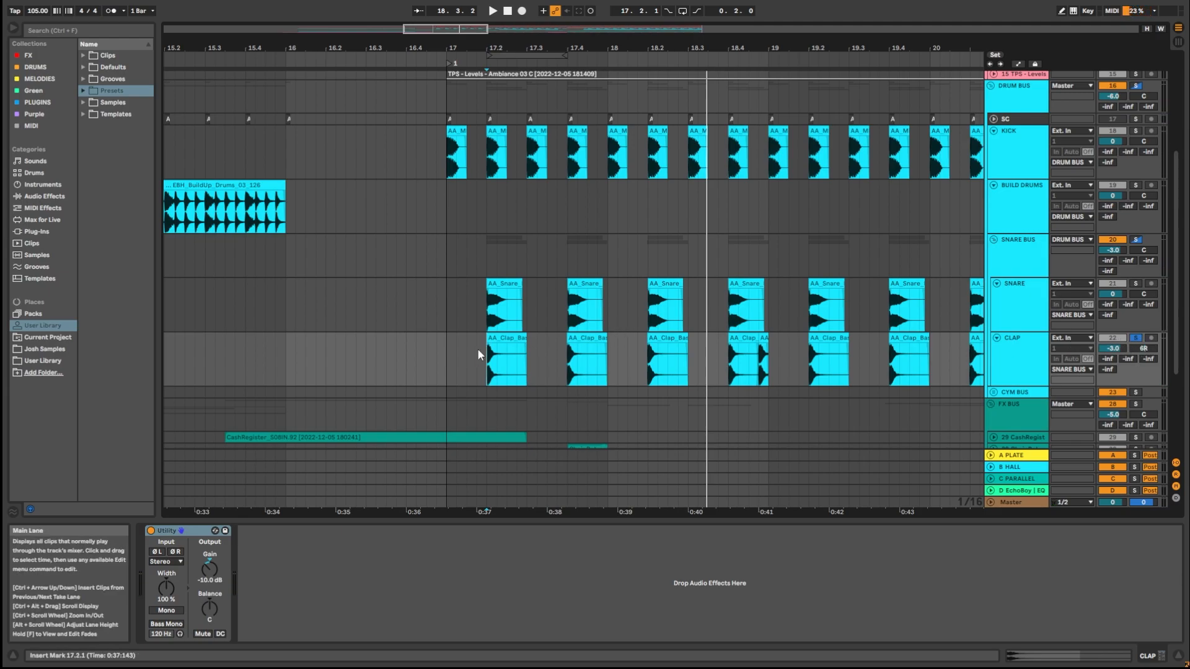
Compare the starts of the kick, snare and clap clips at 17.2, and audition the soloed SNARE BUS from 17.1.4.
{"action": "scroll", "coordinate": [486, 351], "scroll_direction": "up", "scroll_amount": 10}
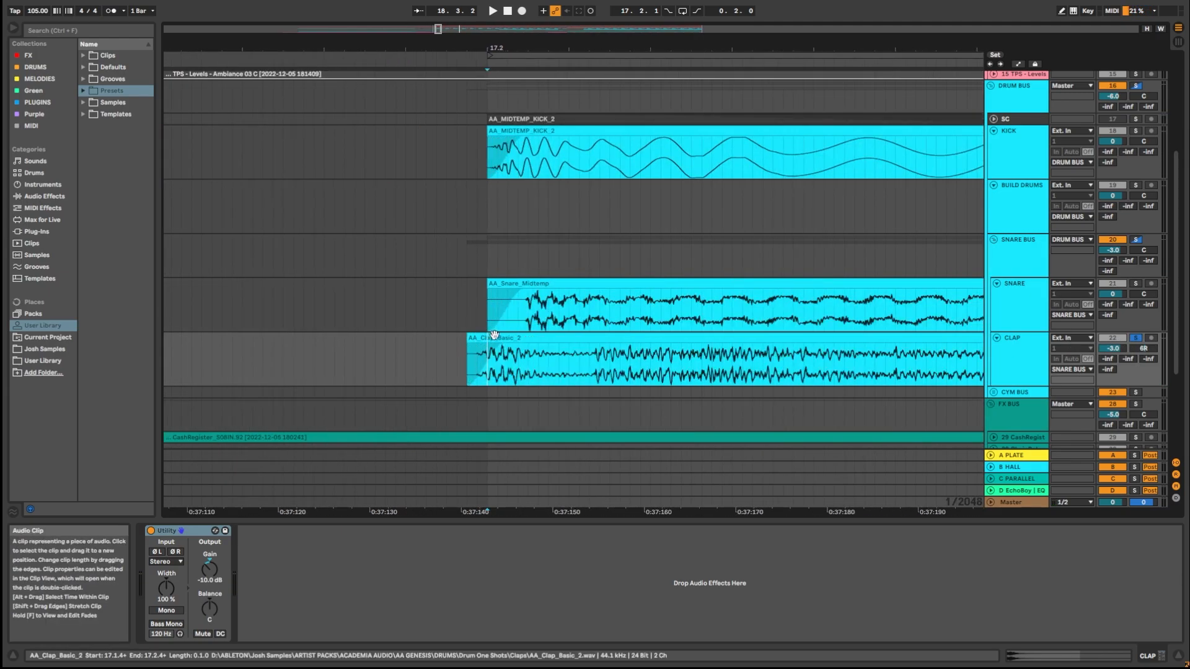
{"action": "scroll", "coordinate": [551, 304], "scroll_direction": "down", "scroll_amount": 10}
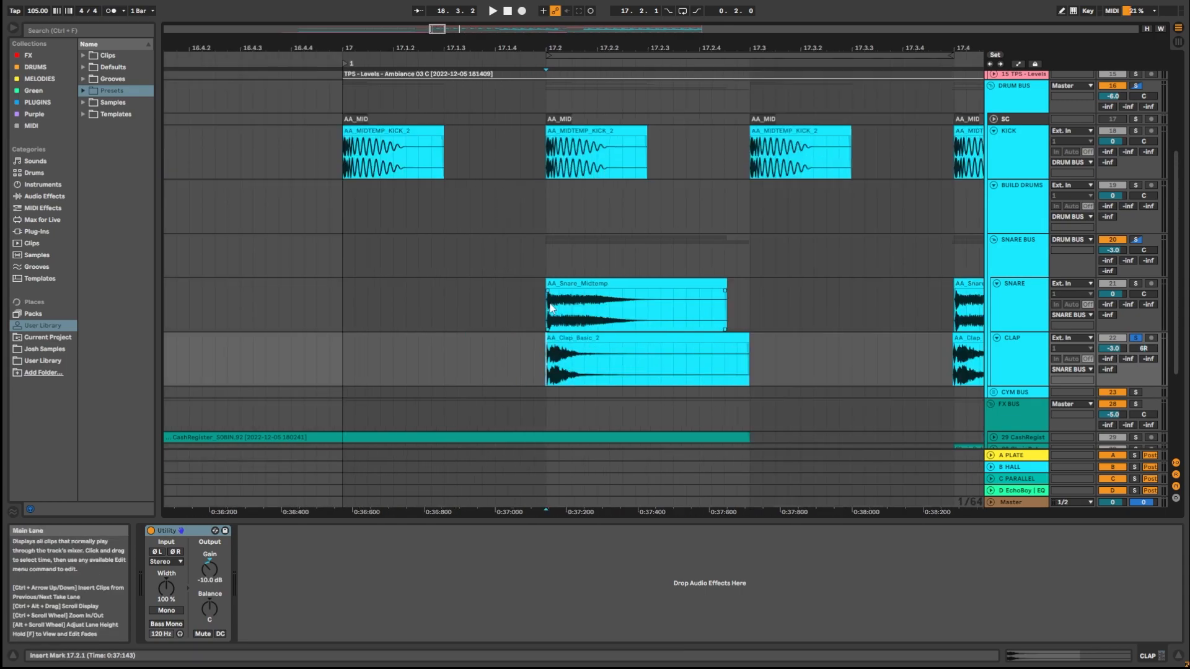
{"action": "left_click", "coordinate": [534, 297]}
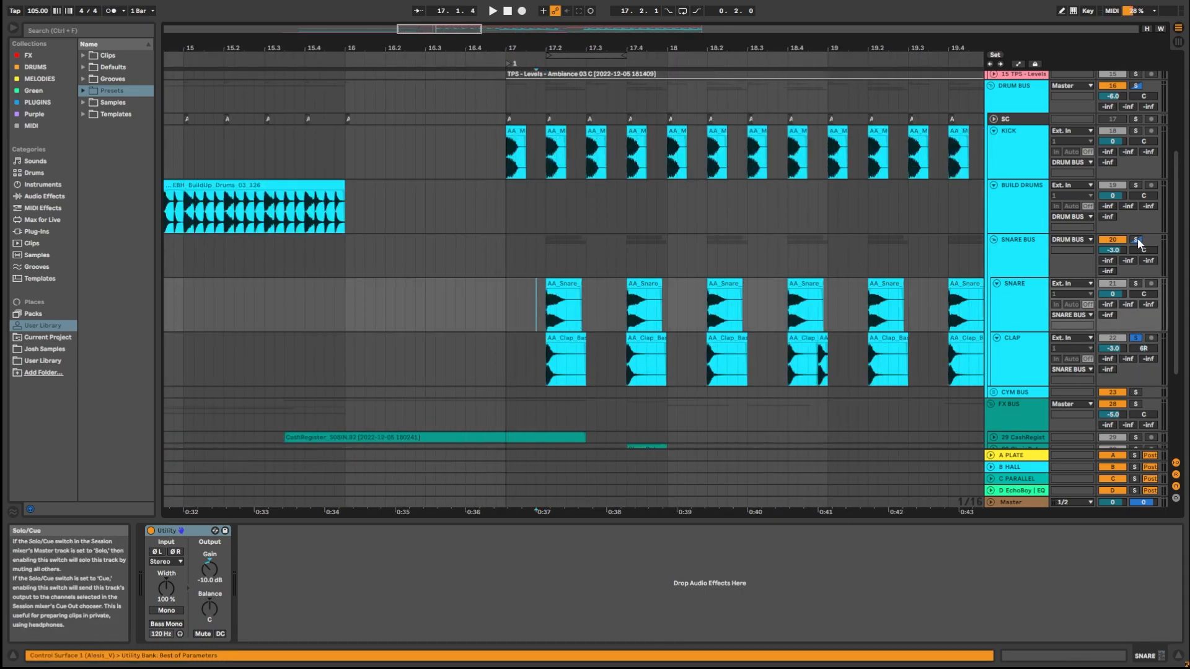
{"action": "key", "text": "space"}
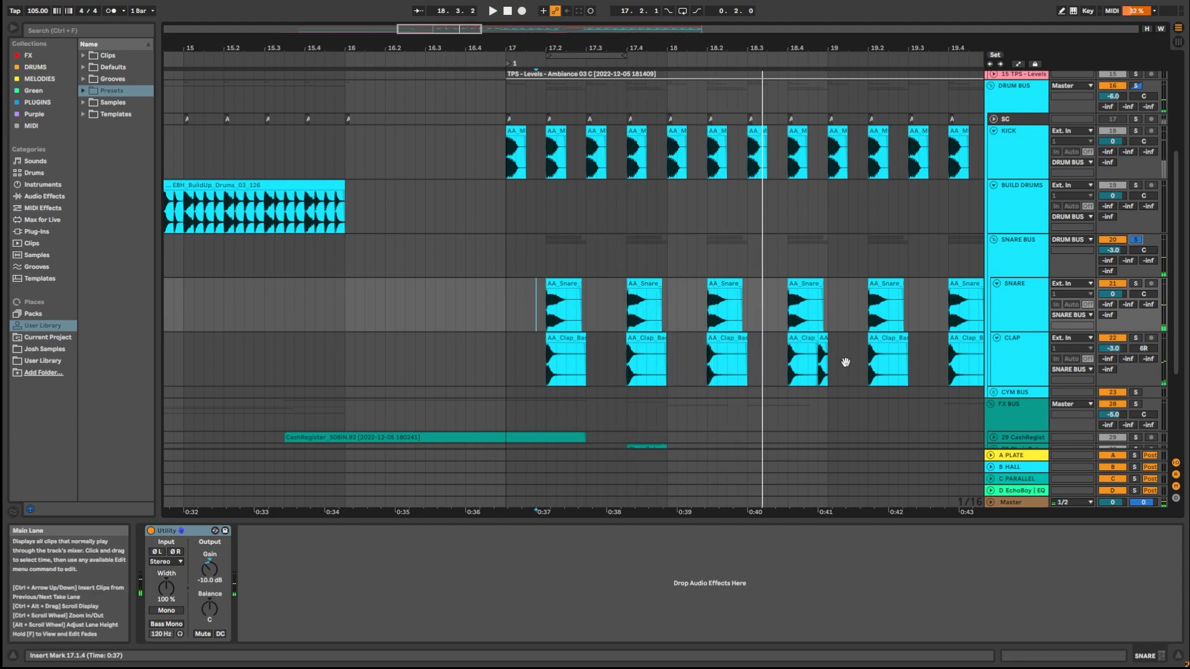
Audition the clap fill before bar 21 by playing the soloed SNARE BUS from 20.4.1.
{"action": "left_click_drag", "start_coordinate": [843, 363], "coordinate": [271, 270]}
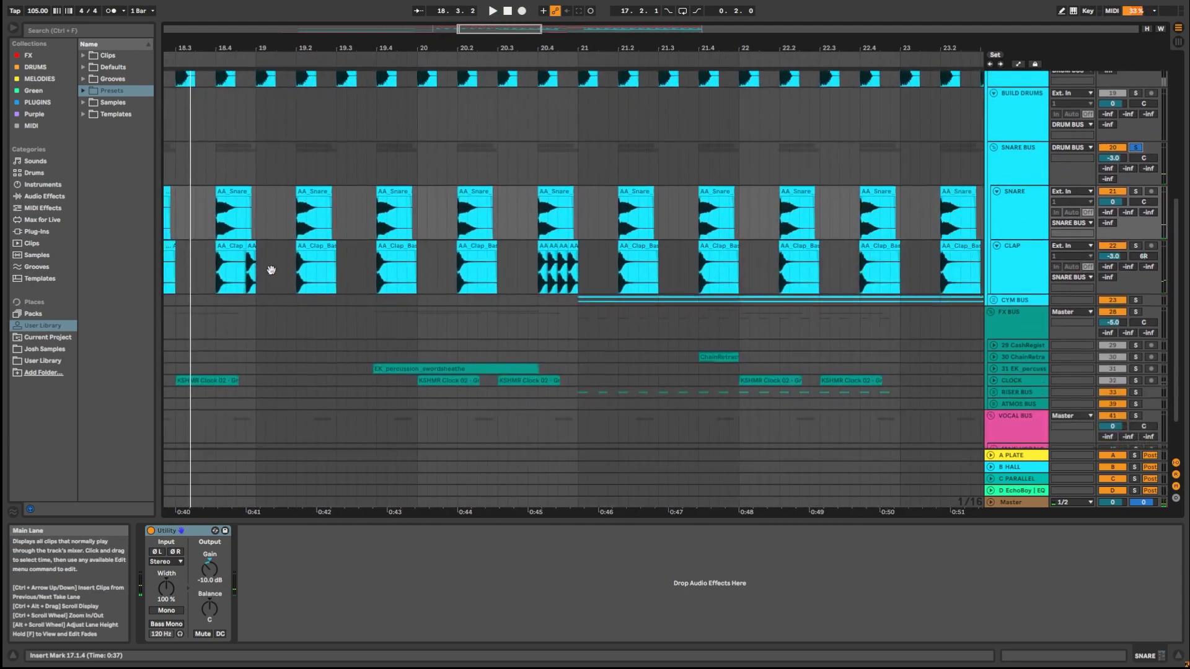
{"action": "left_click", "coordinate": [548, 219]}
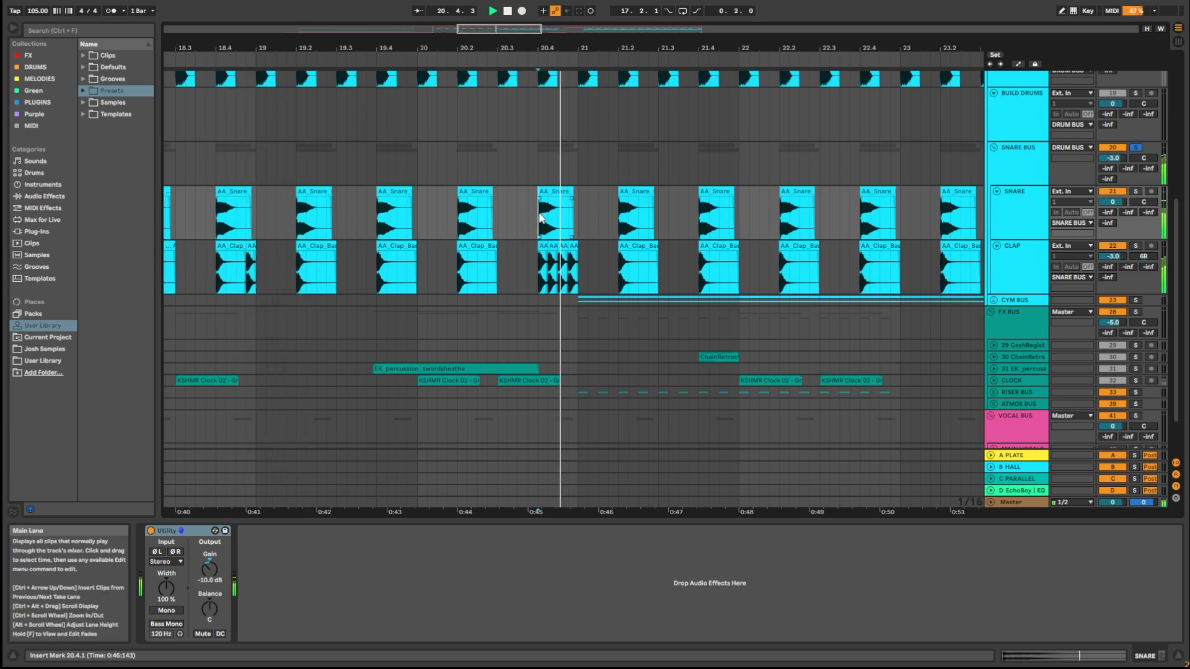
{"action": "key", "text": "space"}
Unfold the CYM BUS group and its SHAKER track to show the top loop clips from bar 21 onward.
{"action": "key", "text": "w"}
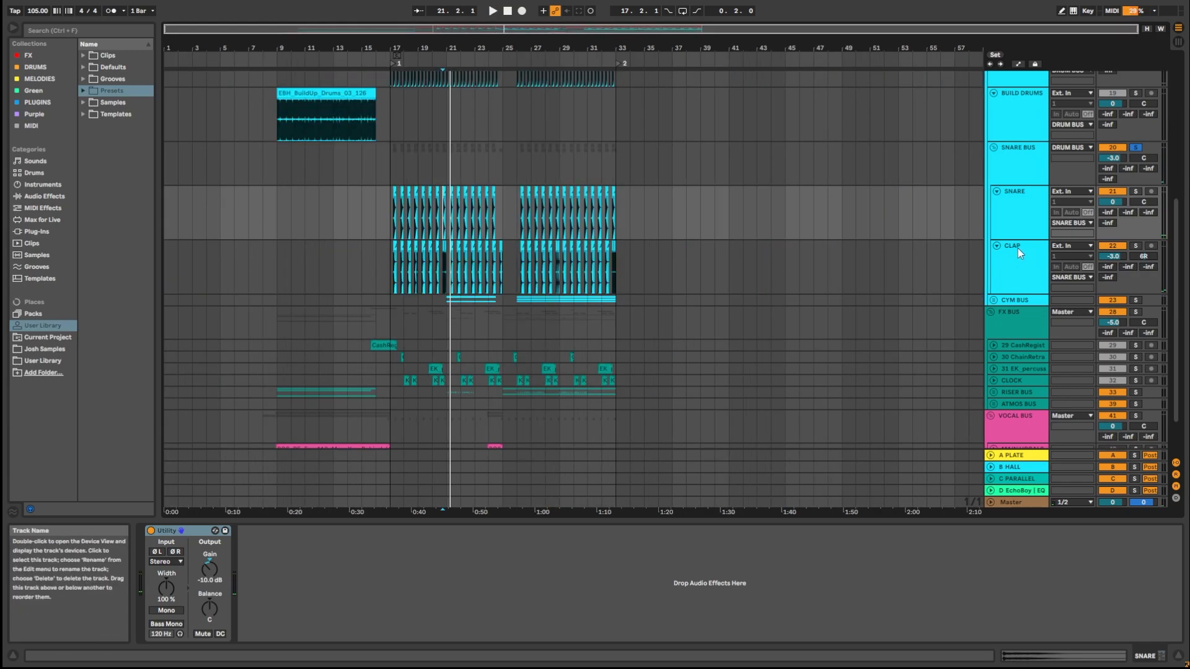
{"action": "left_click", "coordinate": [994, 300]}
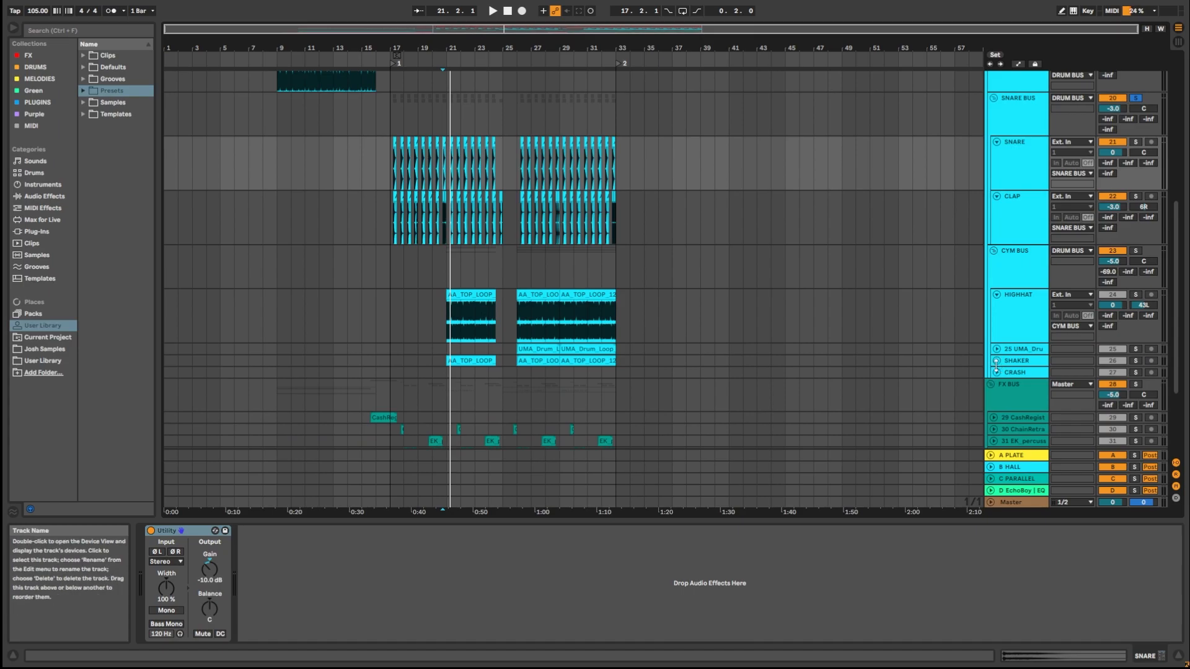
{"action": "left_click", "coordinate": [996, 361]}
{"action": "scroll", "coordinate": [451, 358], "scroll_direction": "up", "scroll_amount": 3}
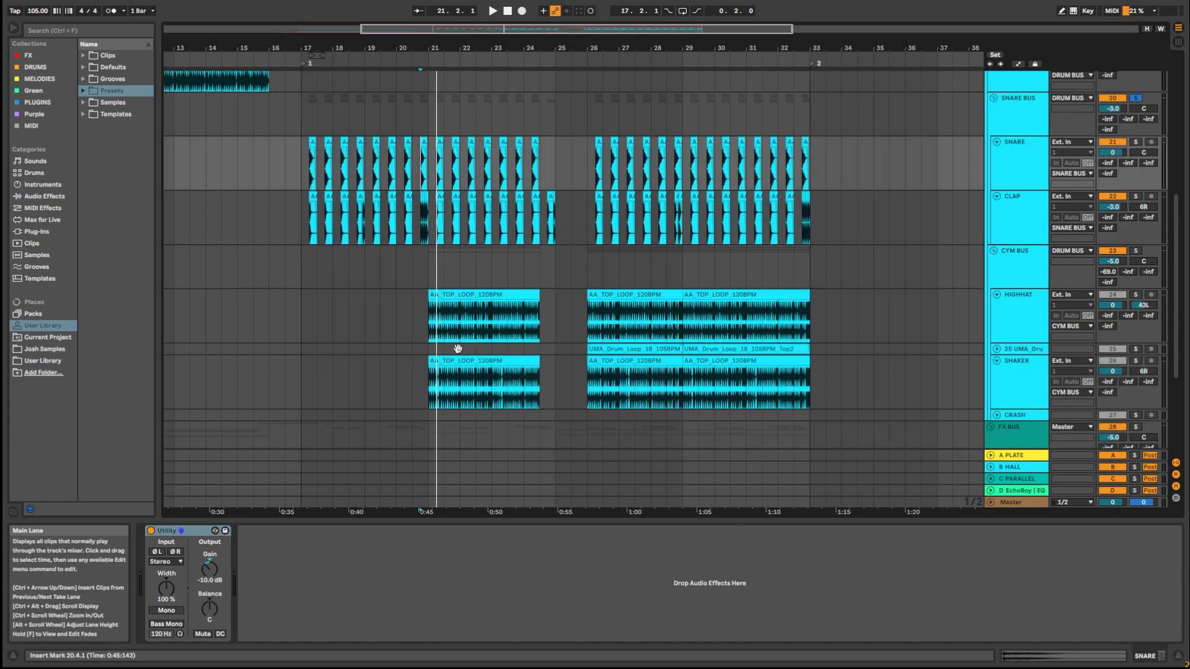
Unfold the UMA drum loop track in the CYM BUS group and examine its clips from bar 26 to bar 33.
{"action": "scroll", "coordinate": [411, 254], "scroll_direction": "down", "scroll_amount": 3}
{"action": "left_click", "coordinate": [426, 241]}
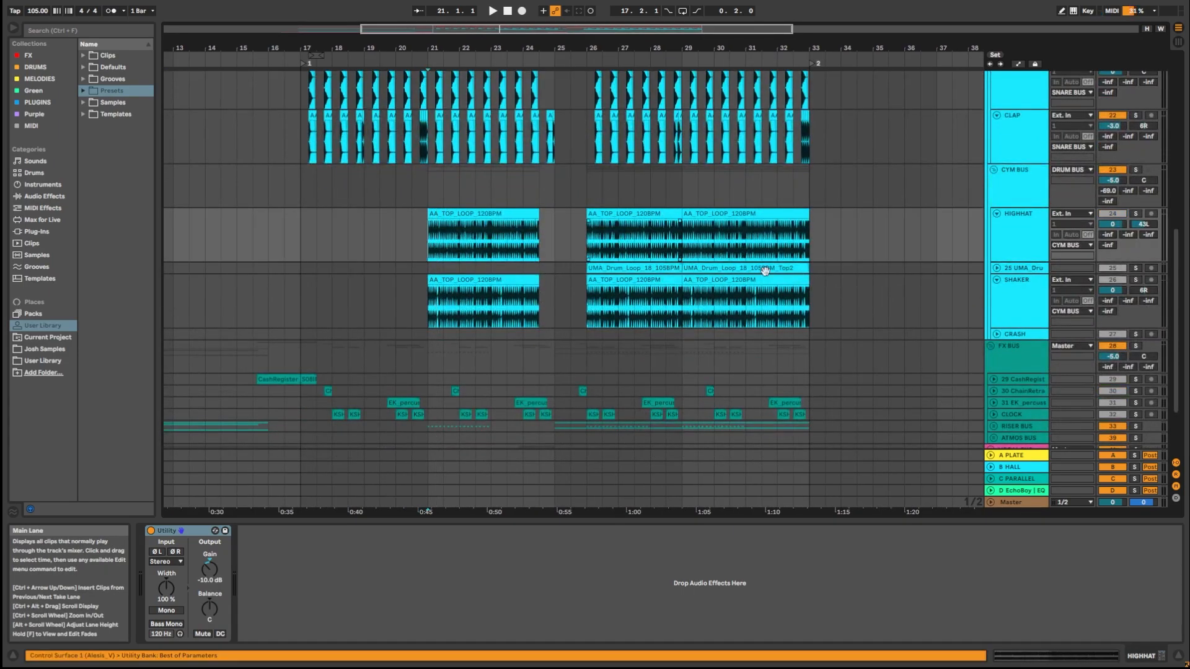
{"action": "left_click", "coordinate": [995, 268]}
{"action": "left_click", "coordinate": [583, 291]}
{"action": "left_click_drag", "start_coordinate": [583, 292], "coordinate": [897, 287]}
{"action": "left_click", "coordinate": [837, 297]}
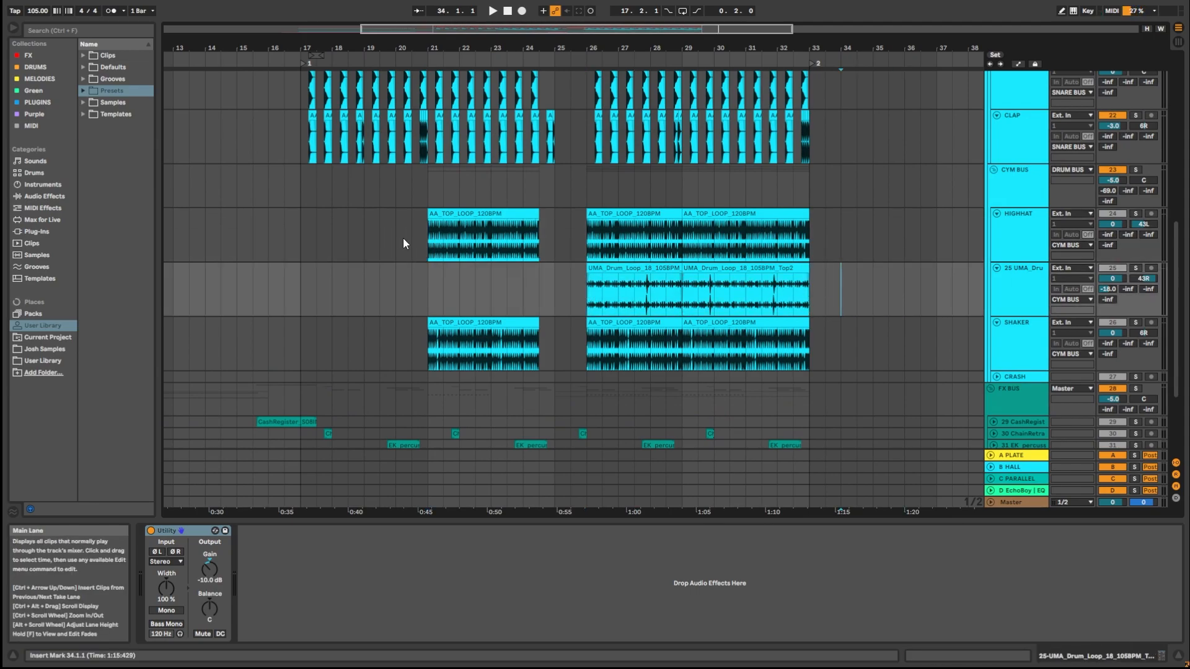
Audition the soloed CYM BUS from 21.1.1 to hear the top loops.
{"action": "left_click", "coordinate": [423, 233]}
{"action": "key", "text": "space"}
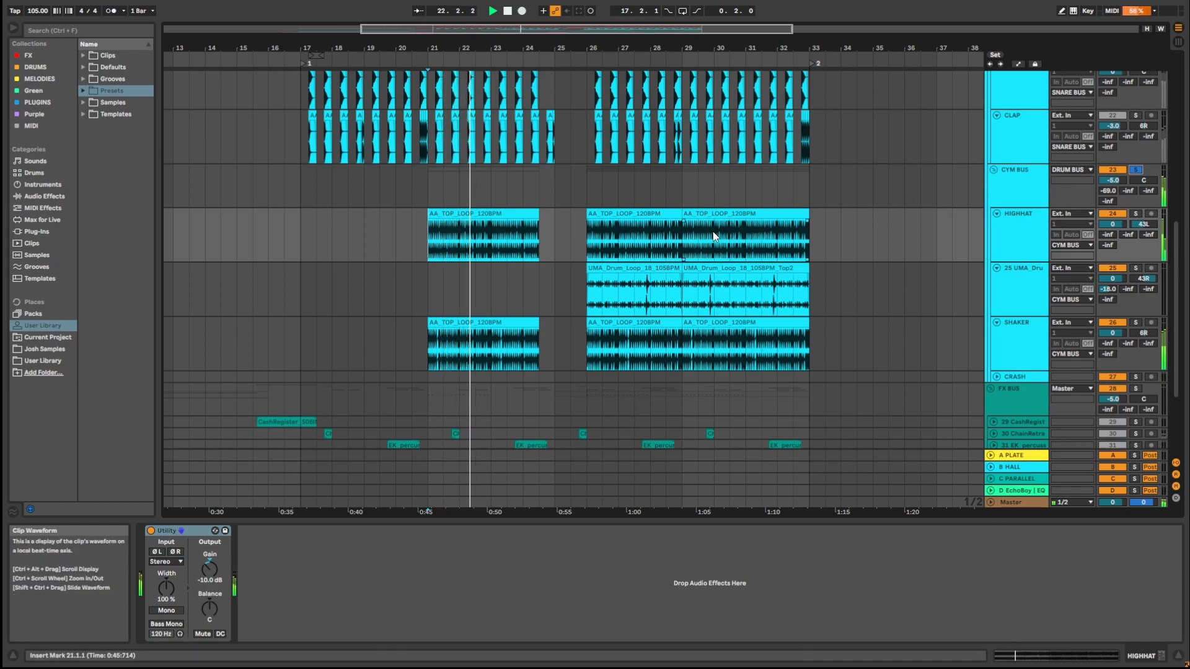
{"action": "left_click", "coordinate": [587, 240]}
{"action": "key", "text": "space"}
Highlight the UMA drum loop clips and audition the soloed CYM BUS from 26.1.1 to hear them with the top loops.
{"action": "left_click_drag", "start_coordinate": [568, 298], "coordinate": [874, 297]}
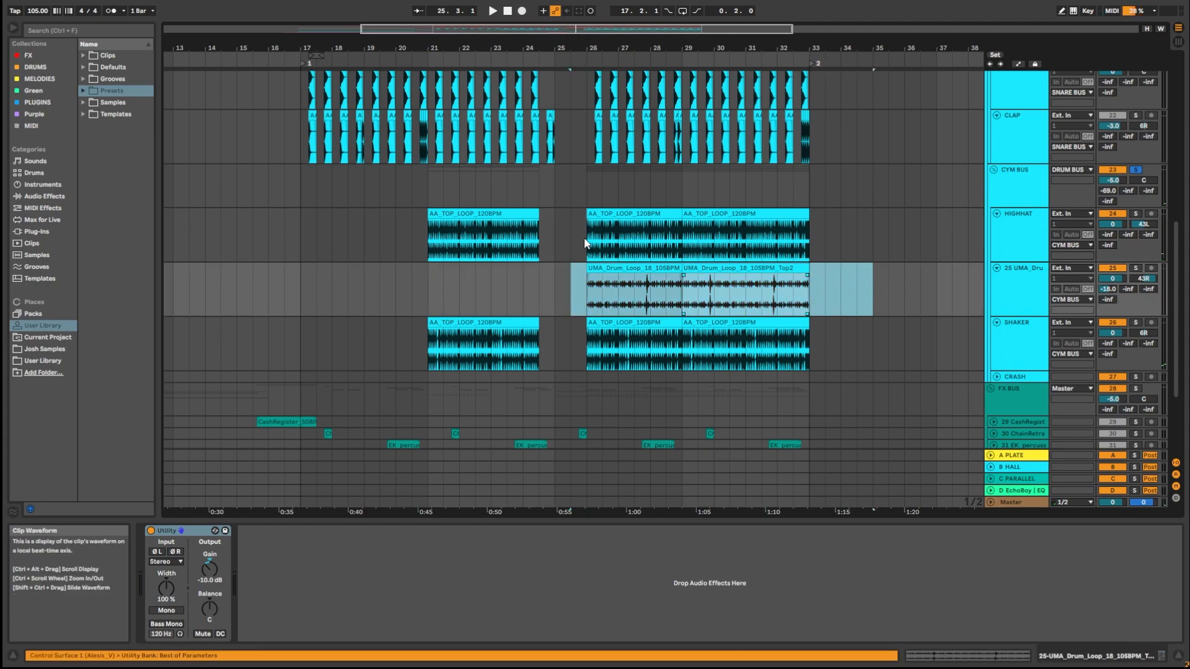
{"action": "left_click", "coordinate": [586, 240]}
{"action": "key", "text": "space"}
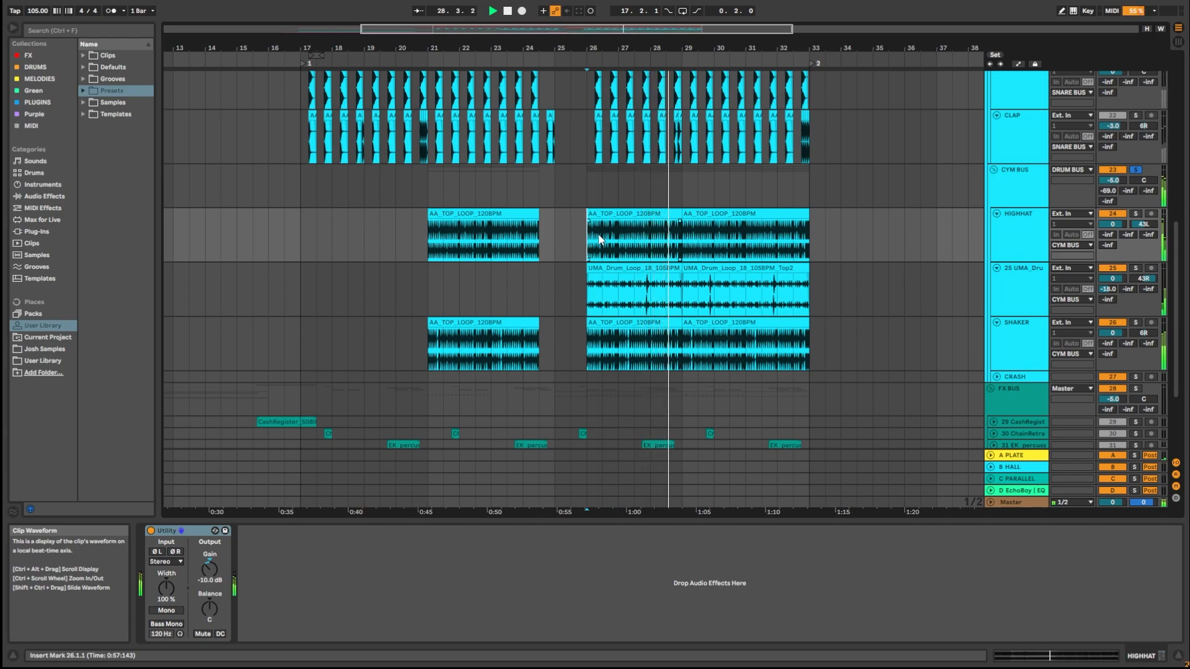
{"action": "key", "text": "space"}
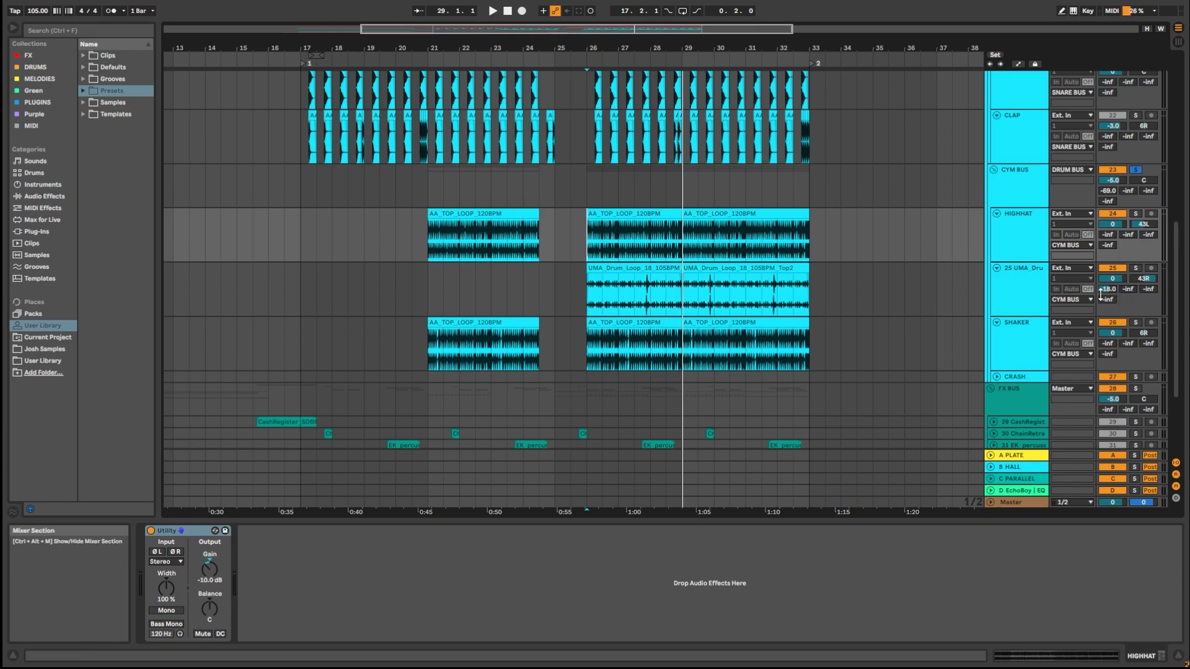
{"action": "left_click_drag", "start_coordinate": [570, 289], "coordinate": [824, 288]}
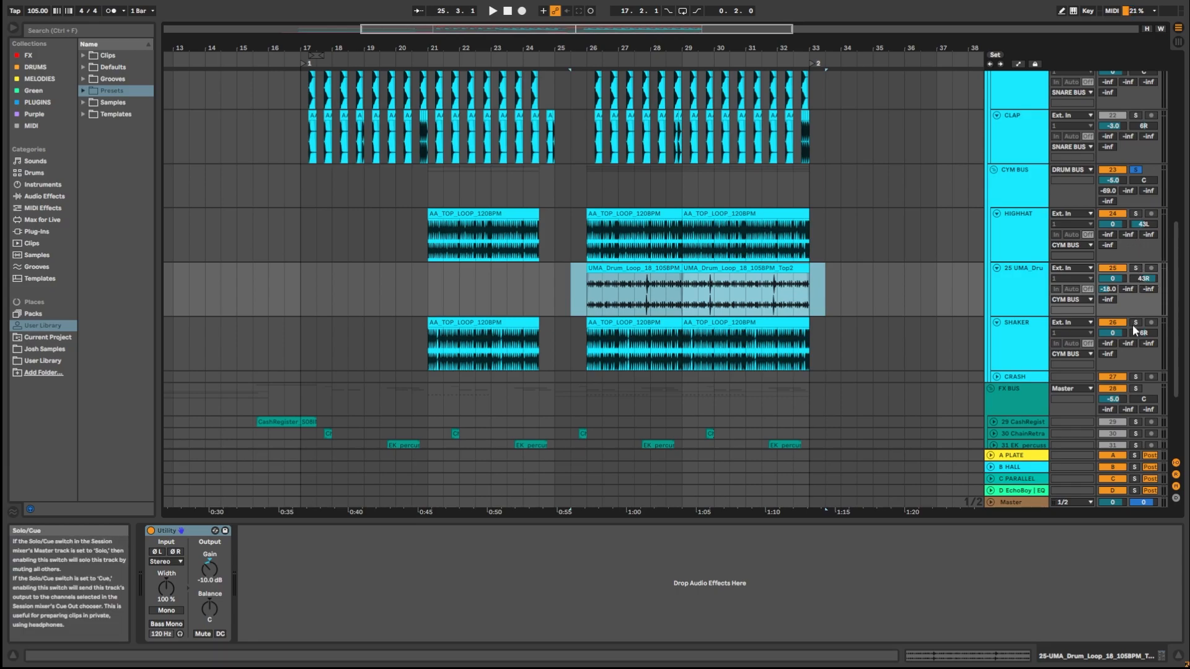
Fold the SHAKER, UMA drum loop and HIGHHAT tracks, and highlight the clap fill before bar 21.
{"action": "left_click", "coordinate": [998, 323]}
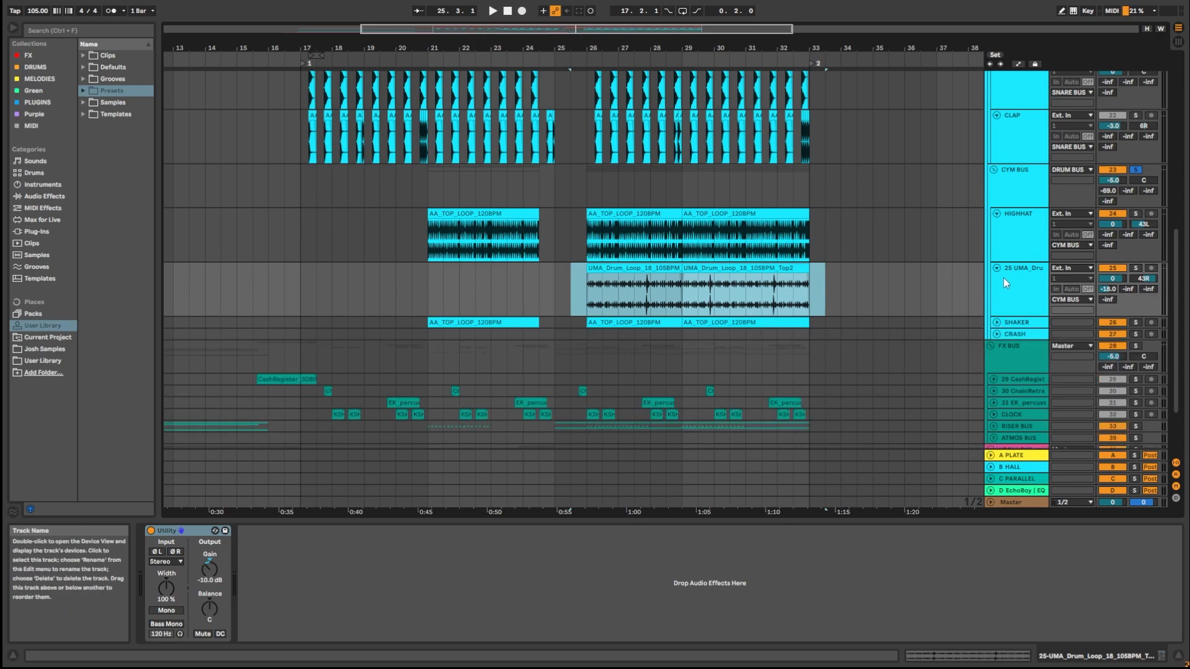
{"action": "left_click", "coordinate": [997, 268]}
{"action": "left_click", "coordinate": [996, 214]}
{"action": "scroll", "coordinate": [675, 242], "scroll_direction": "up", "scroll_amount": 4}
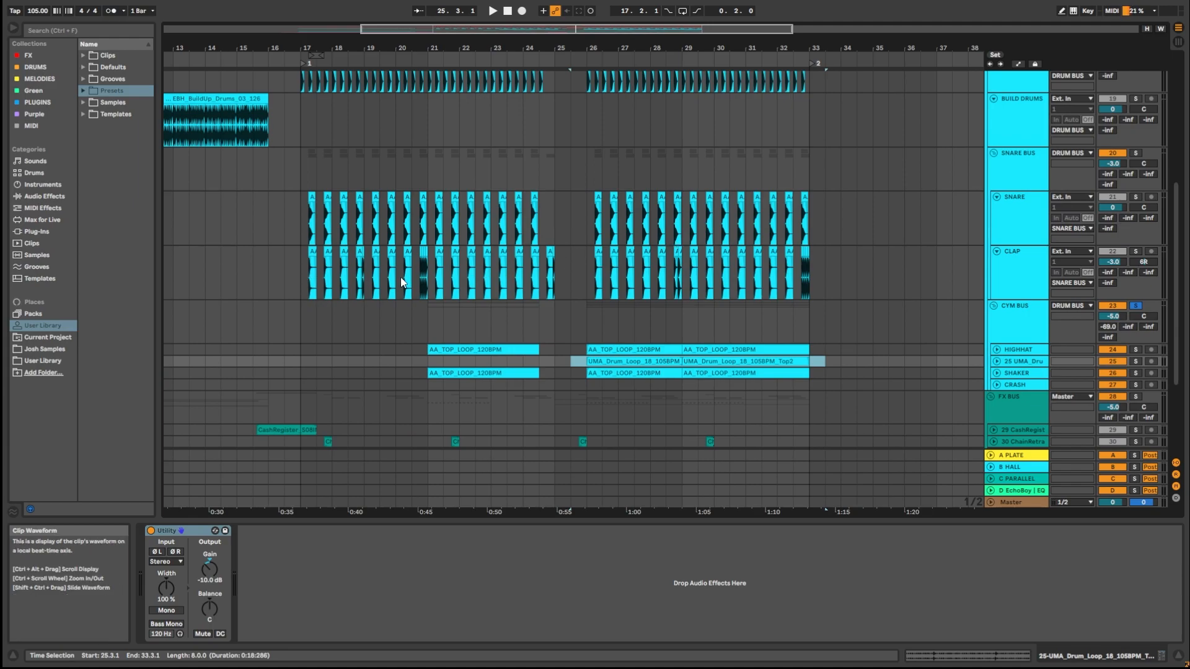
{"action": "left_click_drag", "start_coordinate": [414, 275], "coordinate": [433, 276]}
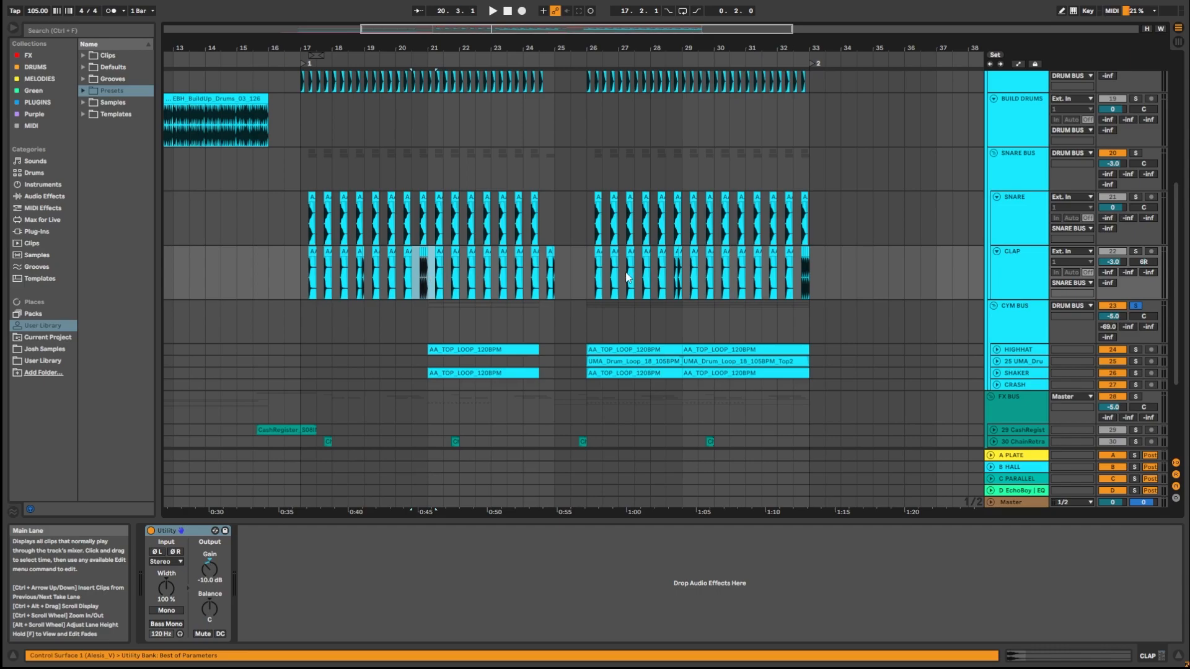
Show the DRUM BUS effects chain and inspect its Saturn 2 and RCompressor Stereo plug-ins.
{"action": "scroll", "coordinate": [682, 260], "scroll_direction": "up", "scroll_amount": 5}
{"action": "left_click", "coordinate": [1003, 171]}
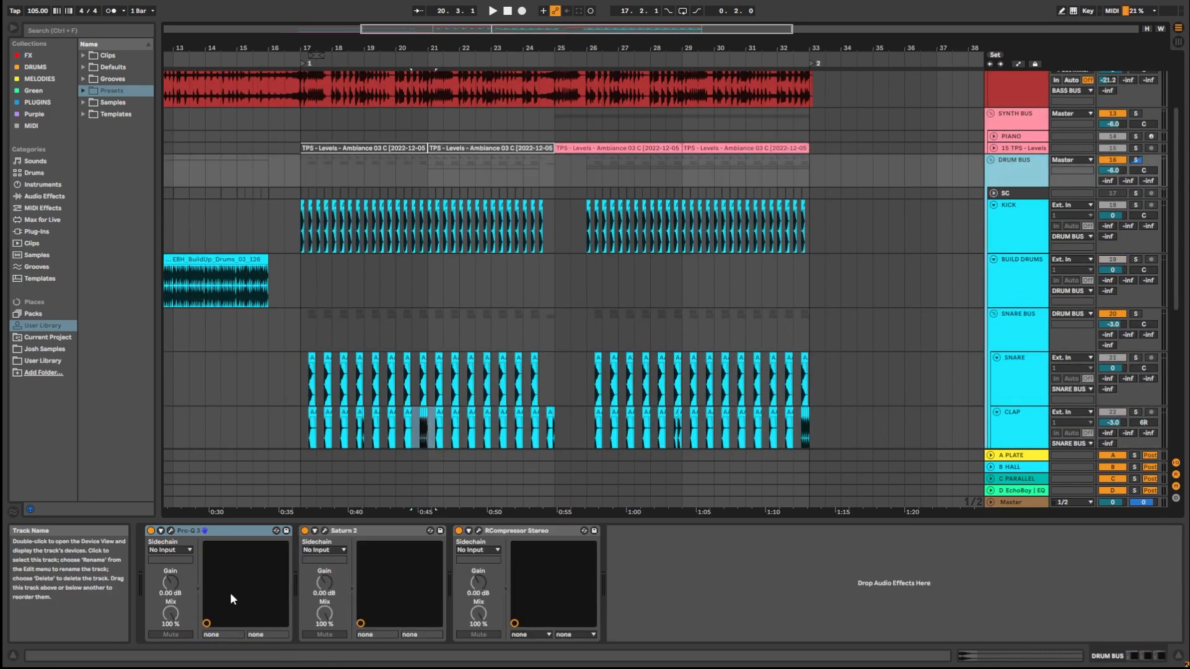
{"action": "left_click", "coordinate": [325, 529]}
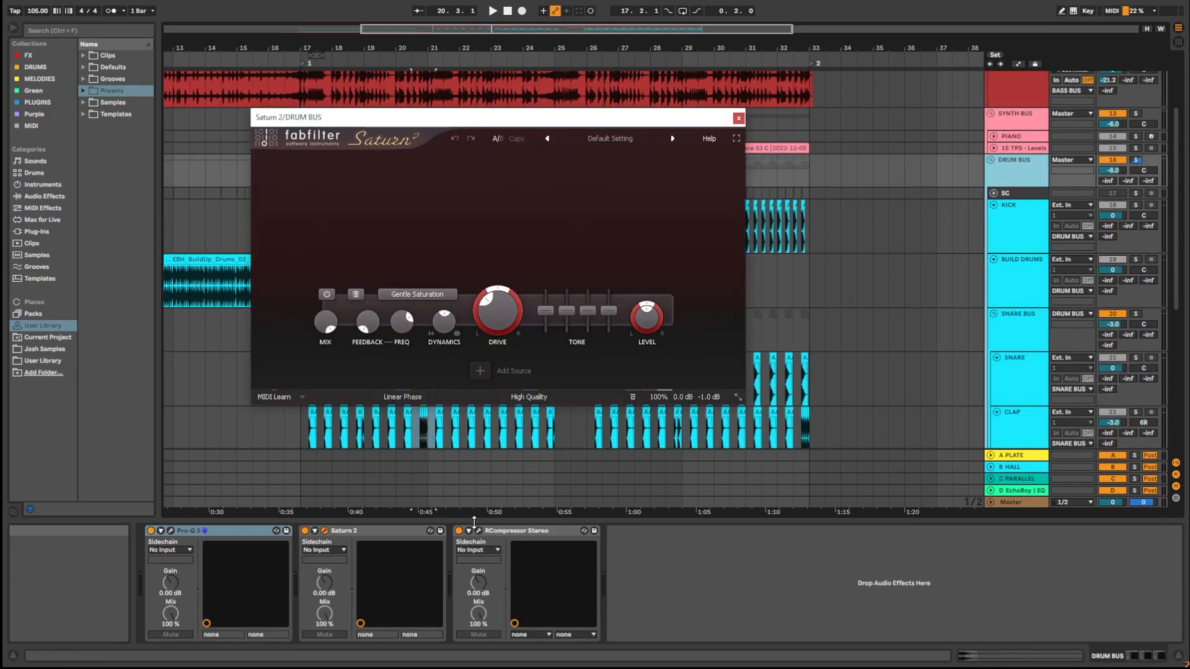
{"action": "left_click", "coordinate": [478, 531]}
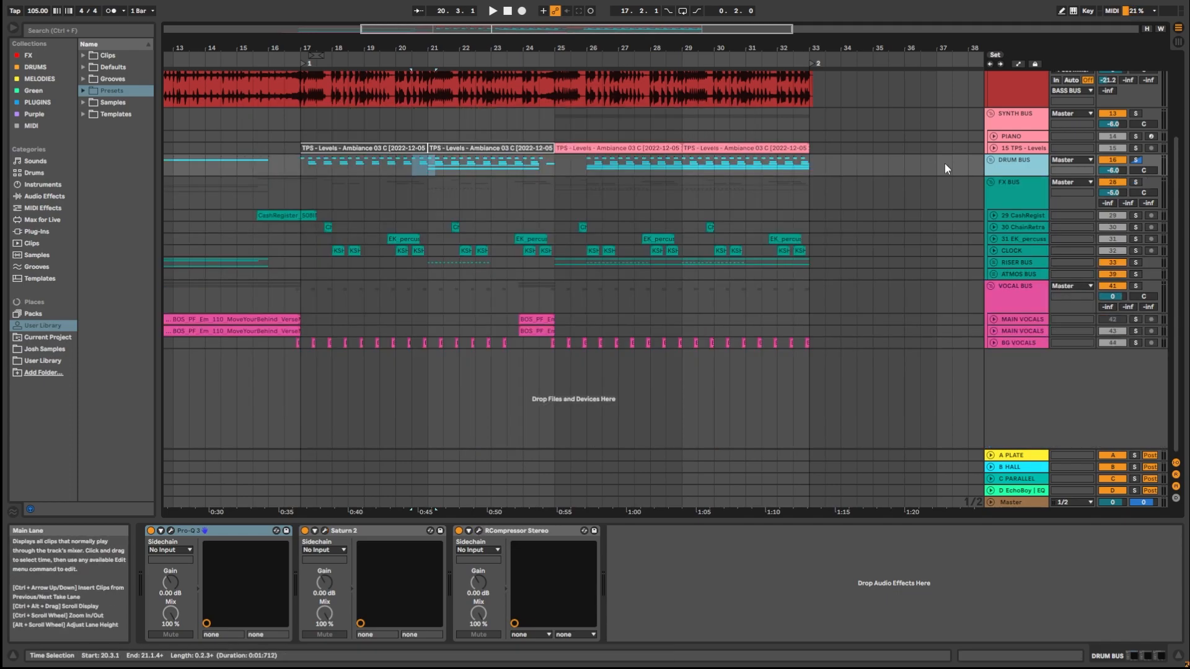
Unfold the TPS - Levels Ambiance track, highlight its active clips from 25.1.1, and solo the track.
{"action": "left_click", "coordinate": [994, 148]}
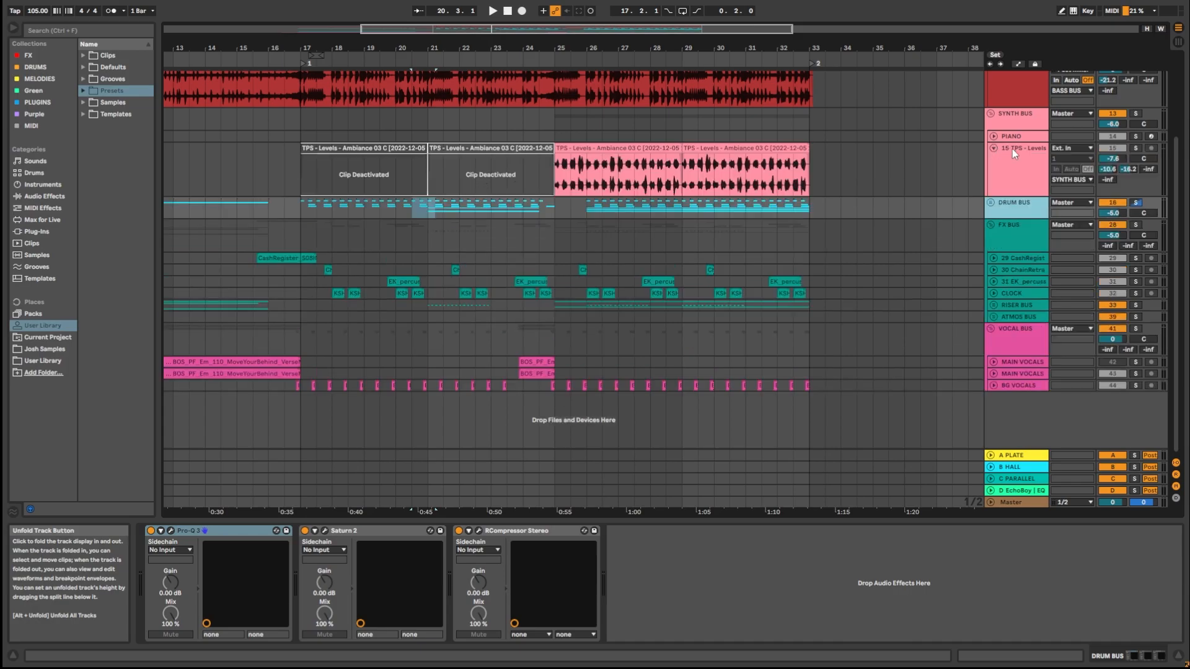
{"action": "left_click", "coordinate": [1017, 155]}
{"action": "left_click_drag", "start_coordinate": [555, 177], "coordinate": [951, 177]}
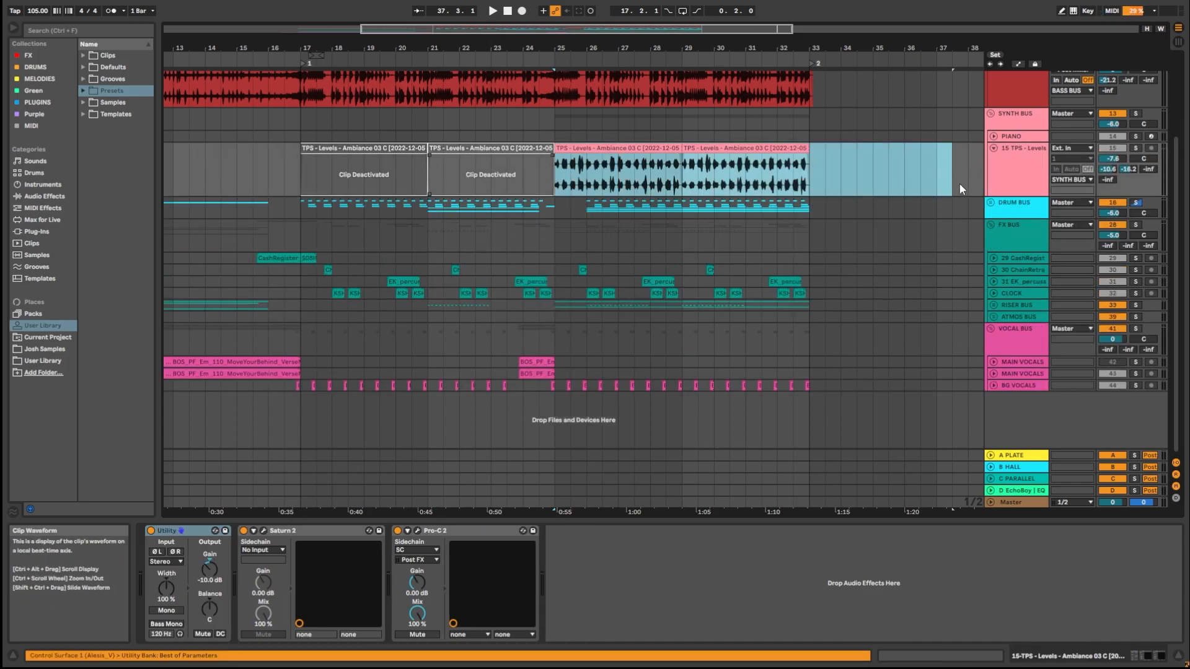
{"action": "left_click", "coordinate": [1133, 149]}
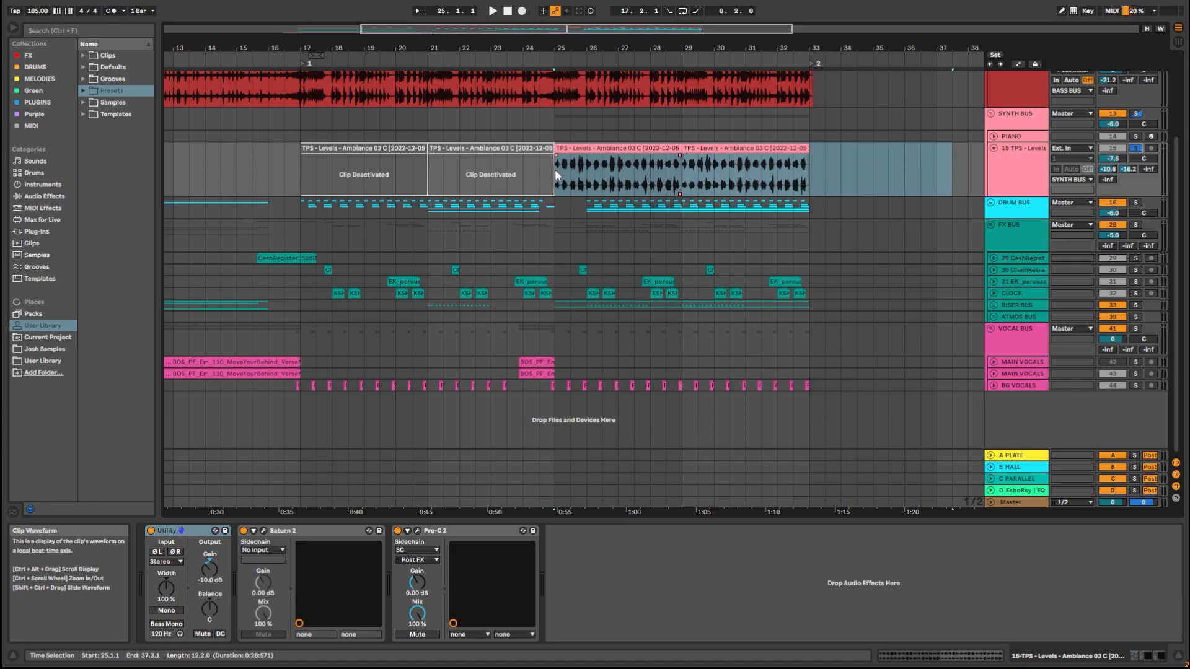
{"action": "right_click", "coordinate": [581, 147]}
{"action": "left_click", "coordinate": [561, 159]}
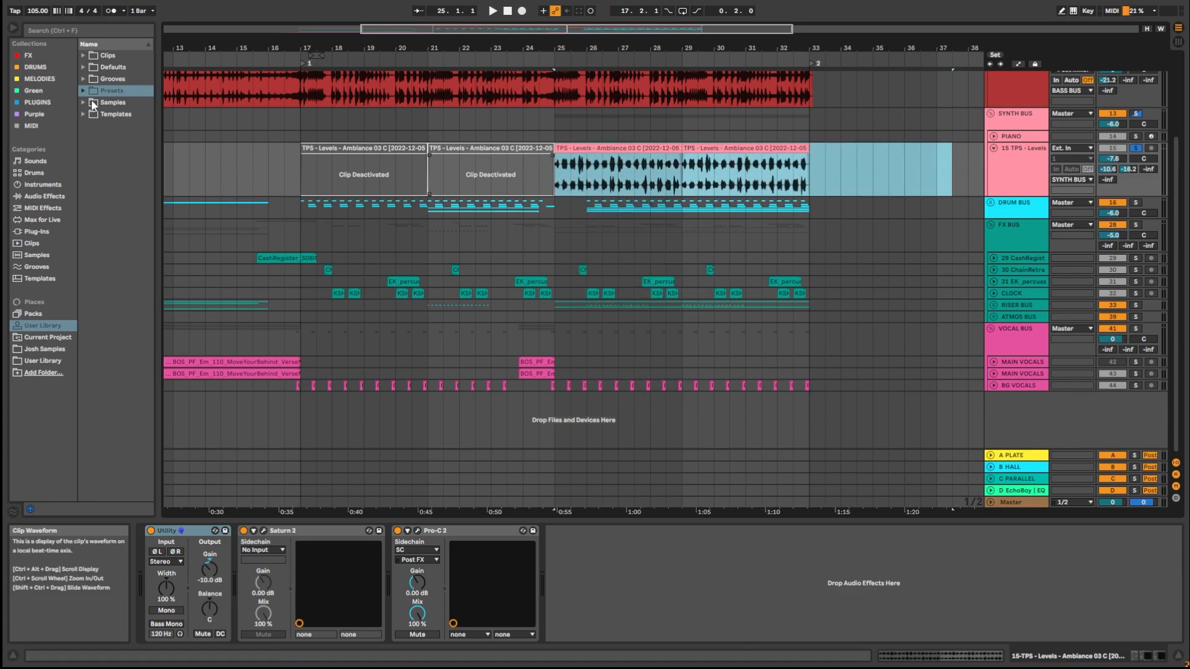
Search the FX collection for "TPS" and preview the TPS - Levels - Ambiance 03 C.wav sample.
{"action": "left_click", "coordinate": [28, 55]}
{"action": "left_click", "coordinate": [92, 28]}
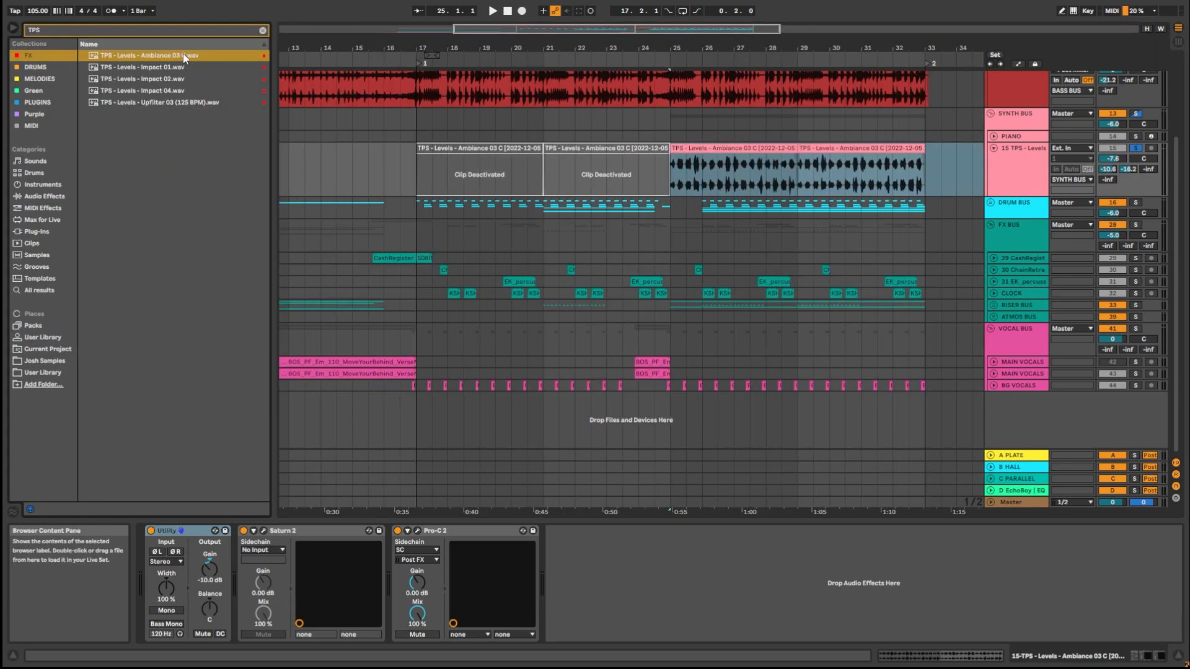
{"action": "left_click", "coordinate": [184, 55]}
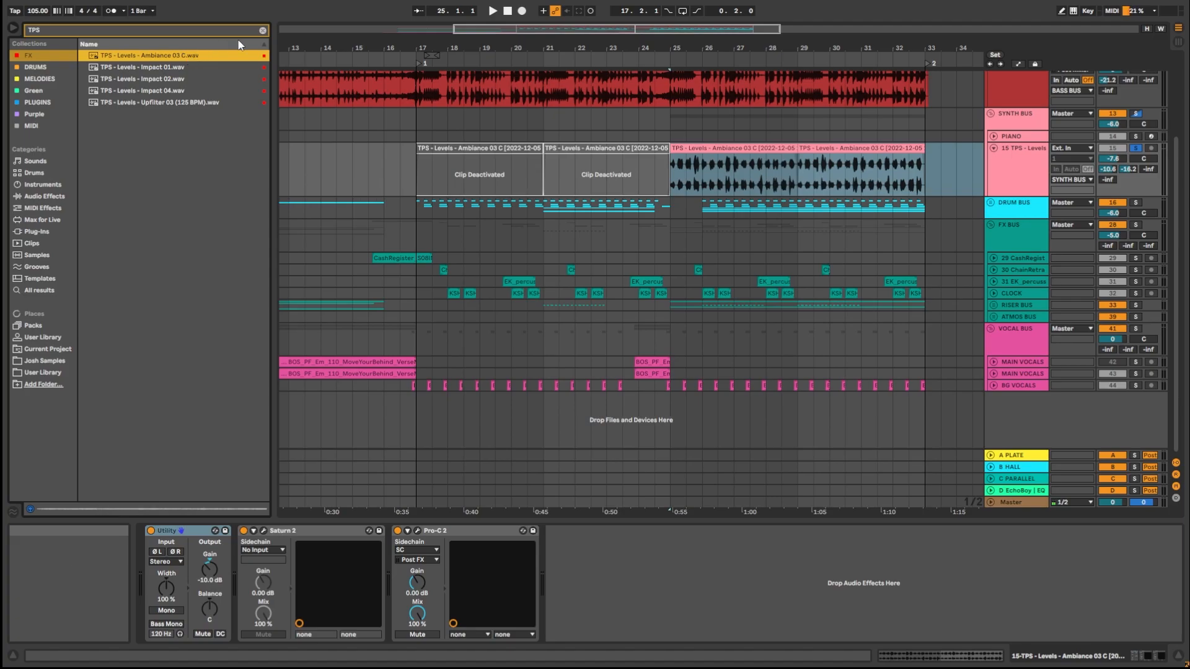
Audition the soloed TPS - Levels Ambiance track from 25.1.1.
{"action": "left_click", "coordinate": [670, 177]}
{"action": "left_click", "coordinate": [671, 177]}
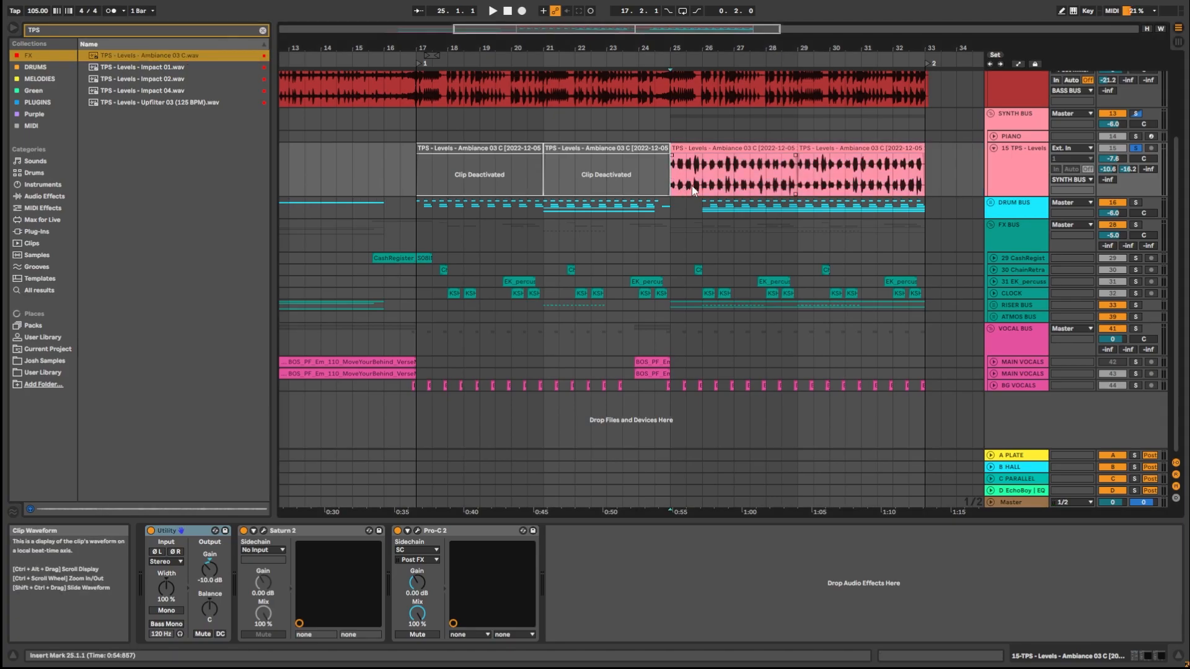
{"action": "key", "text": "space"}
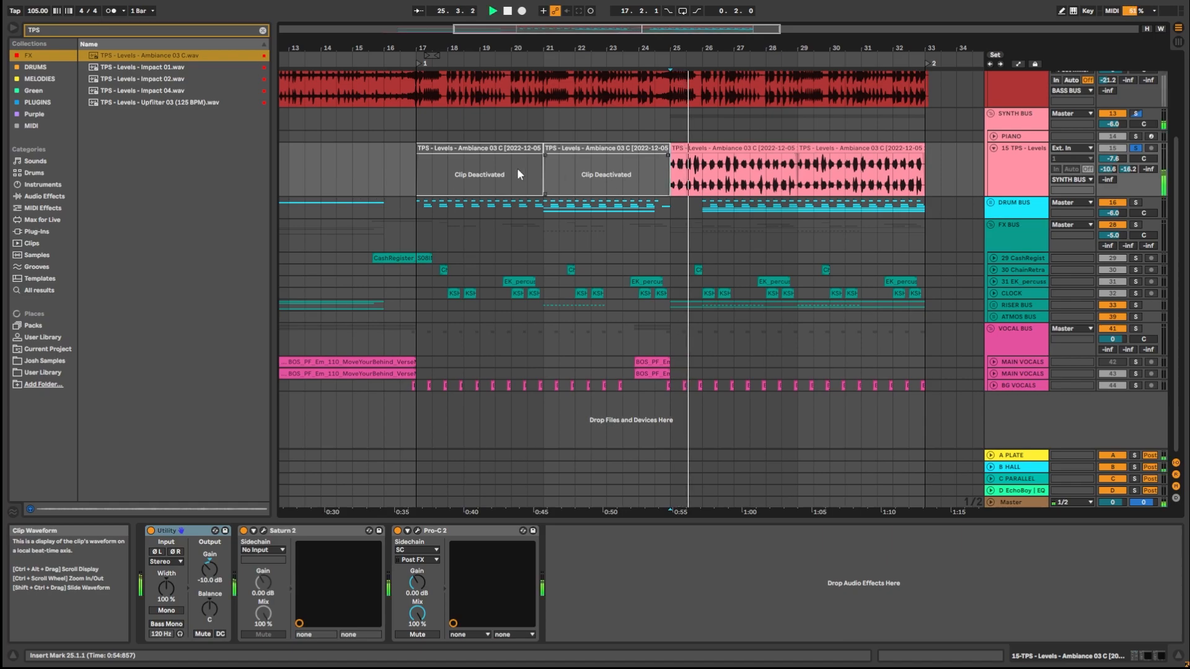
Clear the sample search, narrow the browser and show the Audio Effects category.
{"action": "left_click", "coordinate": [263, 30]}
{"action": "left_click_drag", "start_coordinate": [272, 134], "coordinate": [162, 133]}
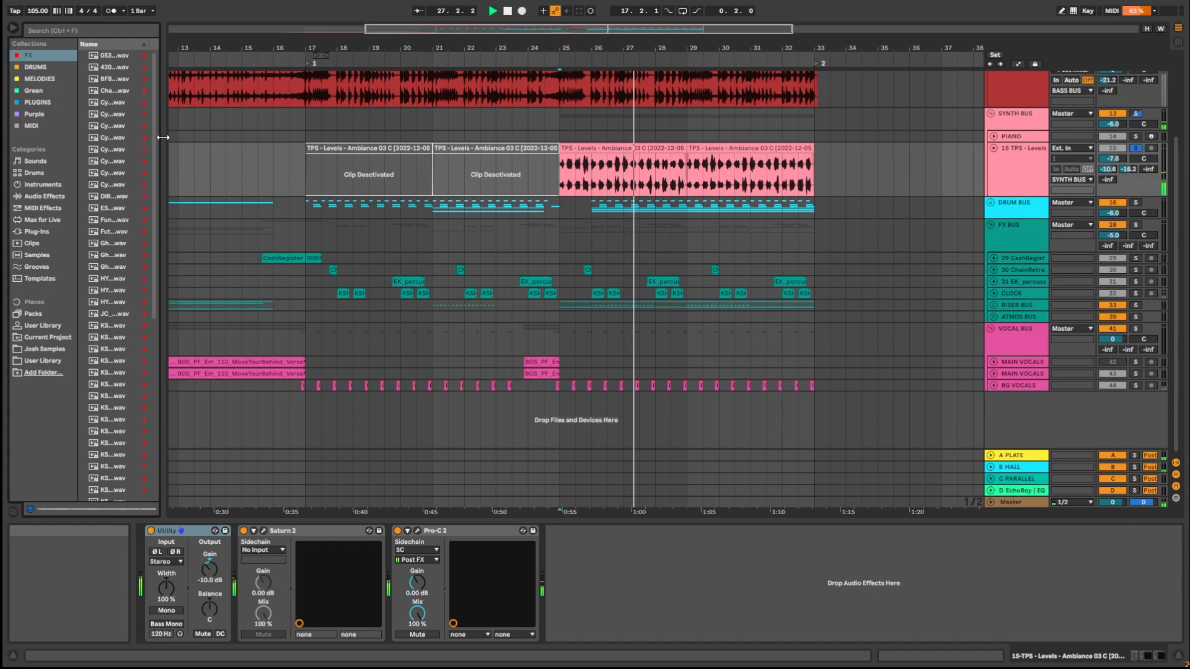
{"action": "left_click", "coordinate": [38, 196]}
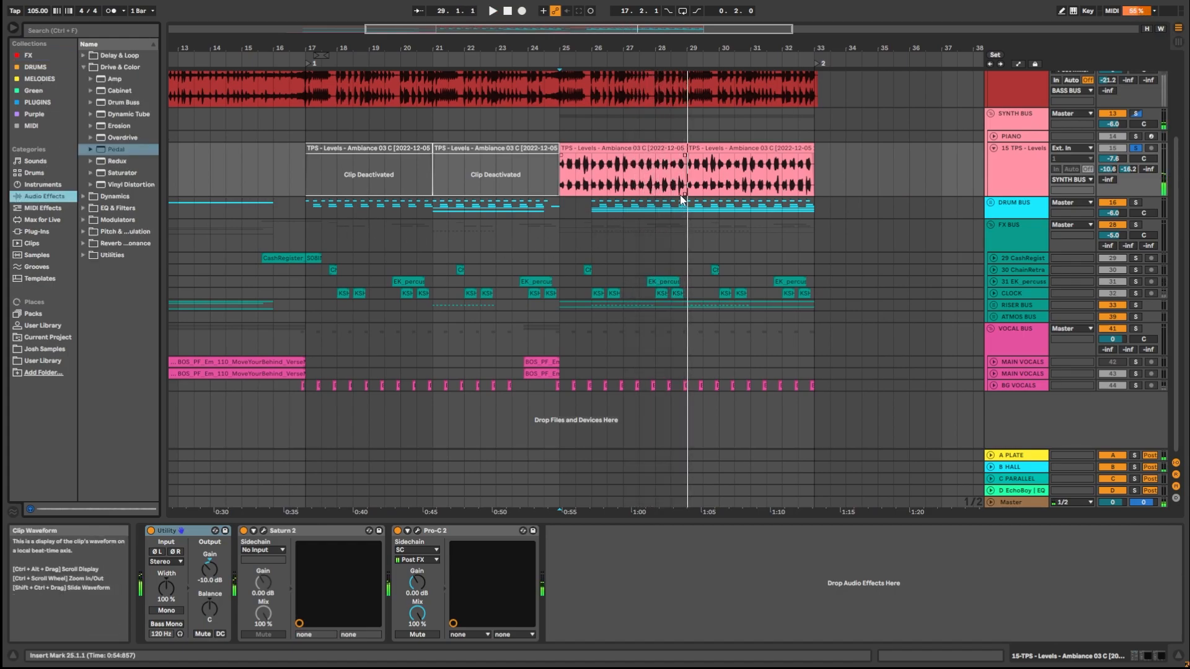
Highlight the ambiance clip from 25.1.1 to 29.1.1, and fold its track.
{"action": "left_click_drag", "start_coordinate": [567, 170], "coordinate": [651, 169]}
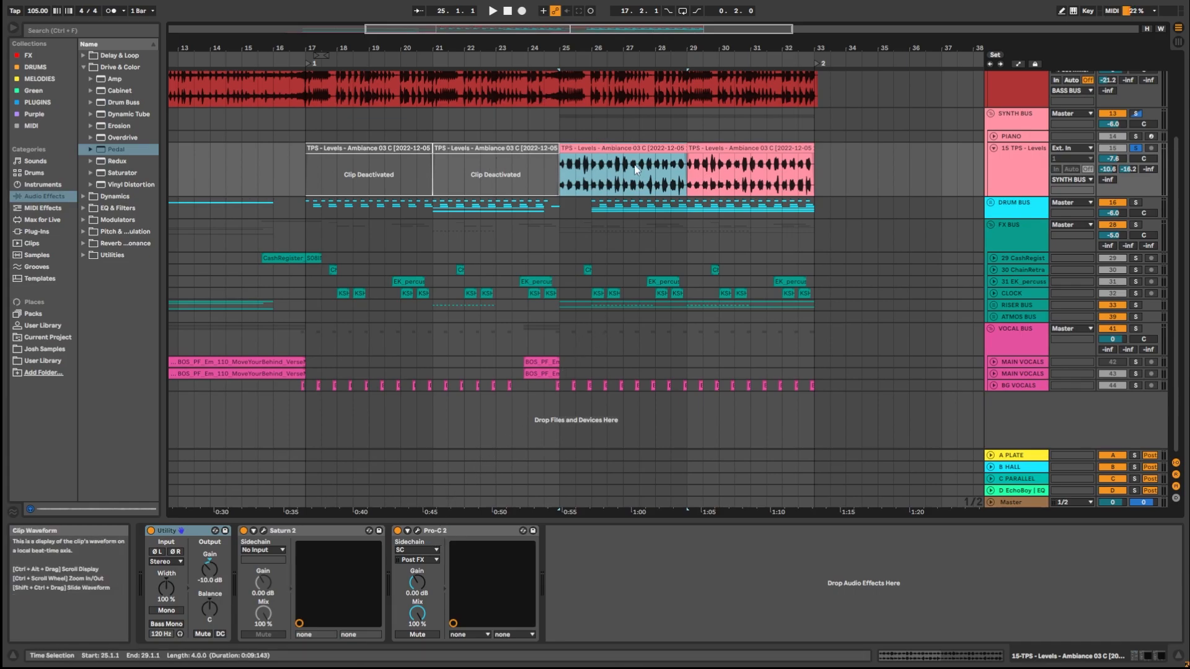
{"action": "left_click", "coordinate": [994, 148]}
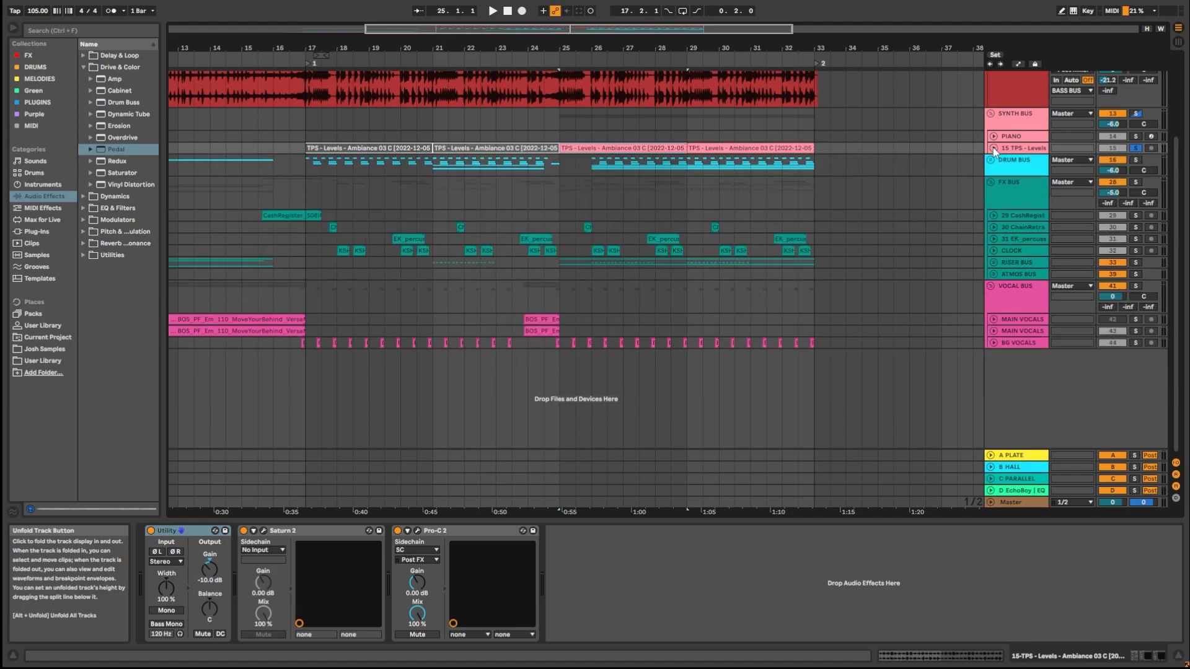
Unfold and solo the CashRegister track, and audition its clip from 15.3.1.
{"action": "left_click", "coordinate": [993, 215]}
{"action": "left_click", "coordinate": [255, 236]}
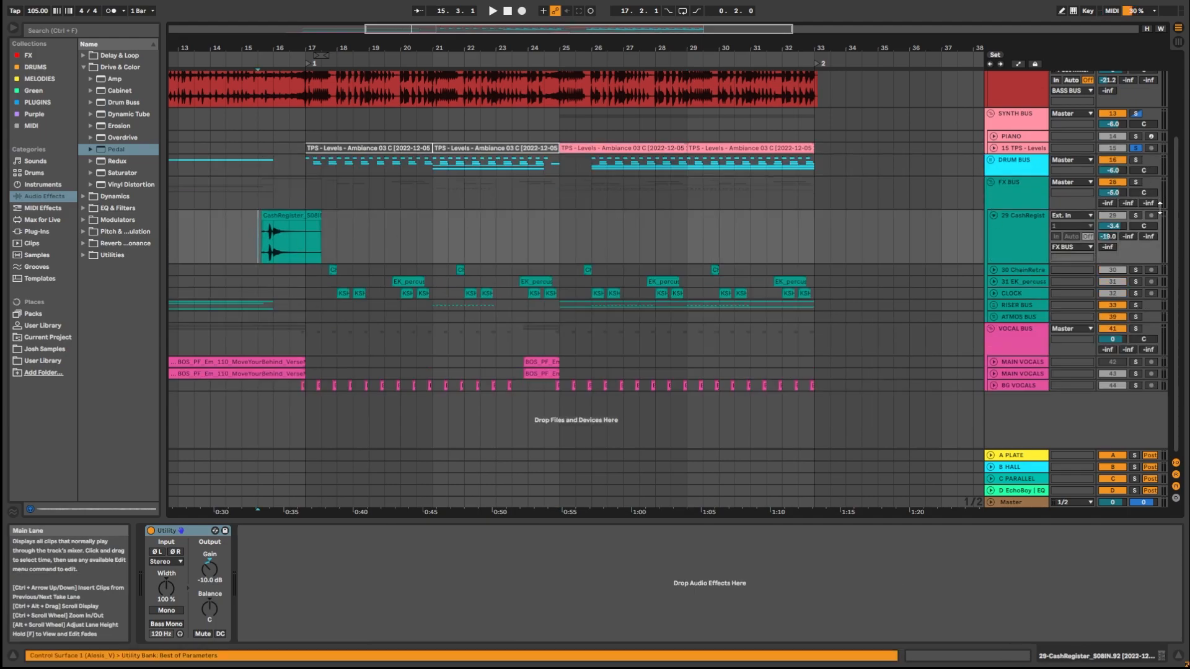
{"action": "left_click", "coordinate": [1136, 215]}
{"action": "key", "text": "space"}
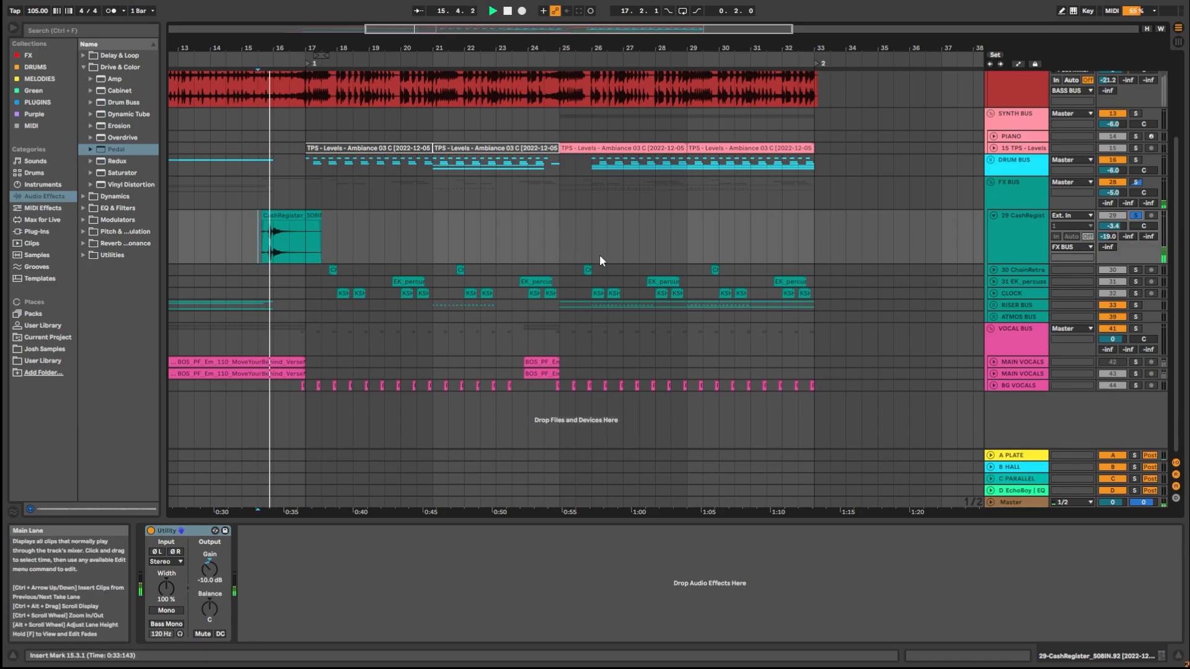
{"action": "key", "text": "space"}
Unfold and solo the ChainRetract track, and audition its first clip from 17.4.1.
{"action": "left_click", "coordinate": [993, 269]}
{"action": "left_click", "coordinate": [1136, 269]}
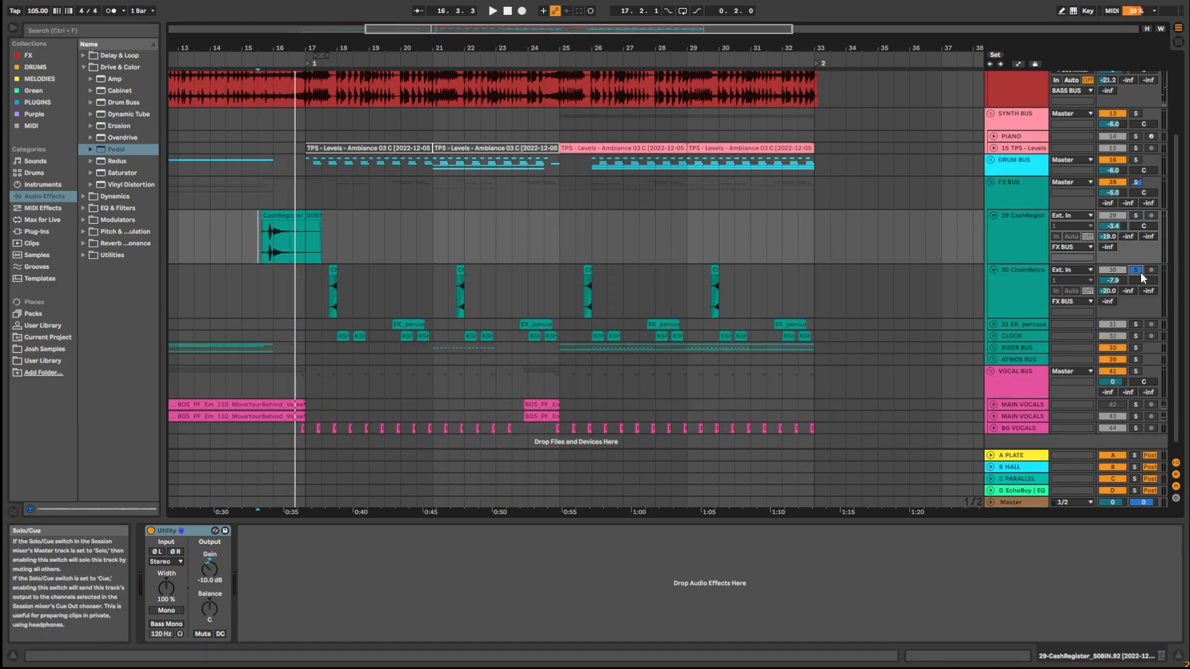
{"action": "scroll", "coordinate": [371, 284], "scroll_direction": "up", "scroll_amount": 3}
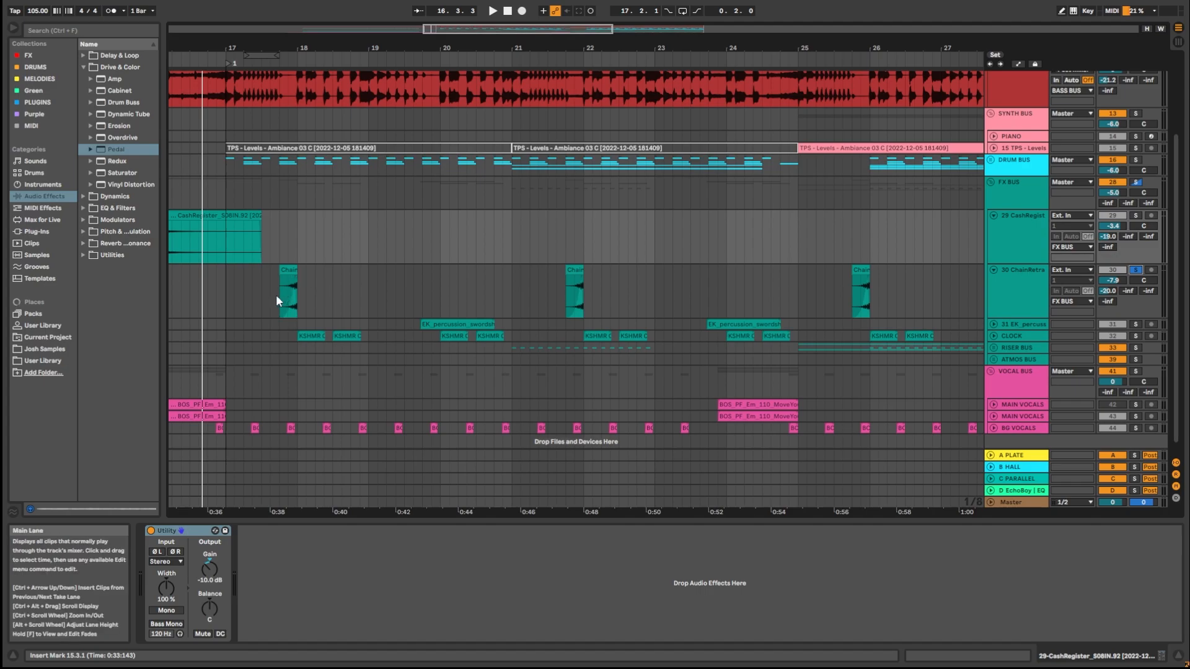
{"action": "left_click", "coordinate": [277, 295]}
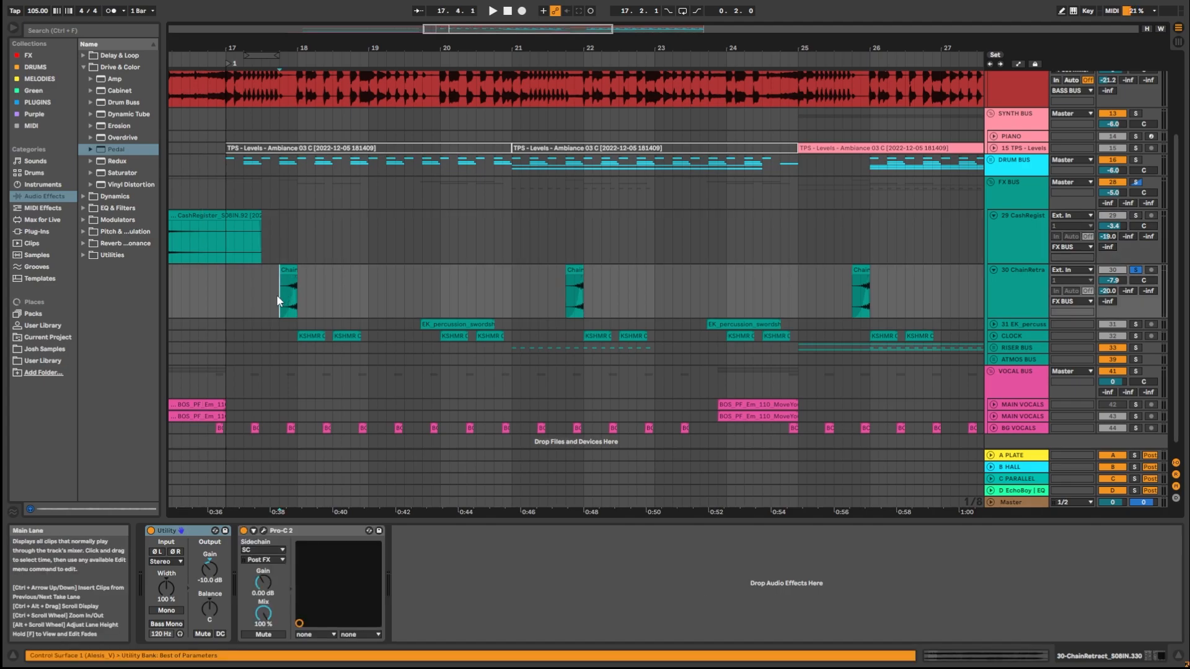
{"action": "key", "text": "space"}
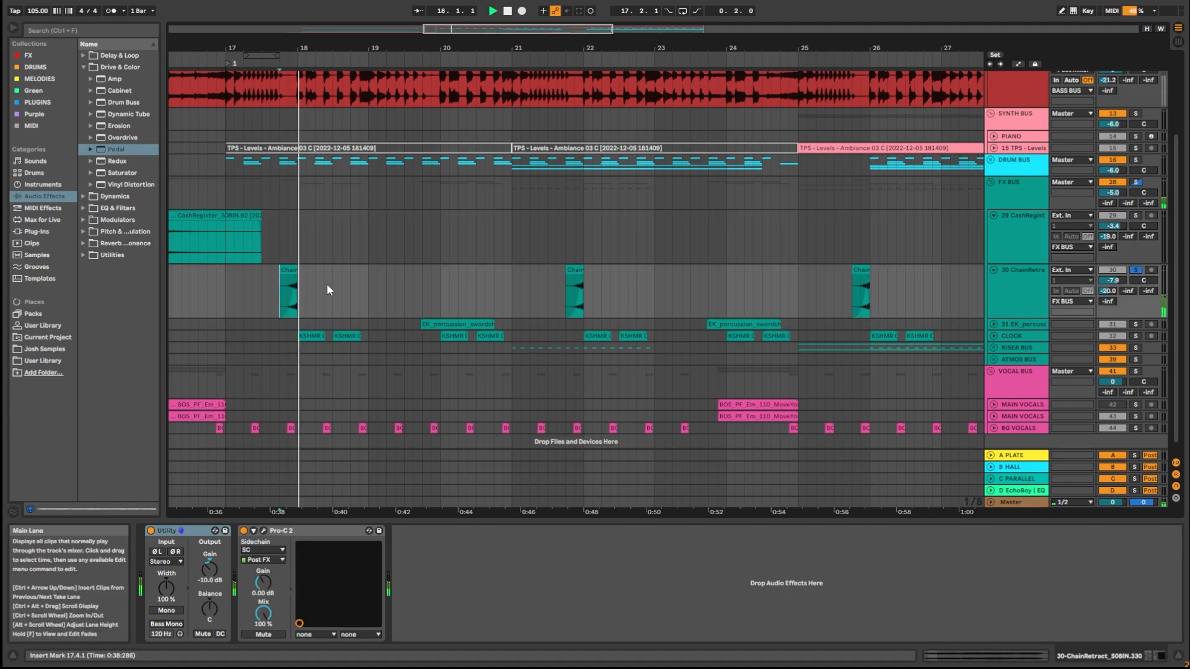
Unfold and solo the EK percussion track, and examine its swordsheathe clip between 19.3.2 and bar 21.
{"action": "left_click", "coordinate": [992, 323]}
{"action": "left_click", "coordinate": [1135, 324]}
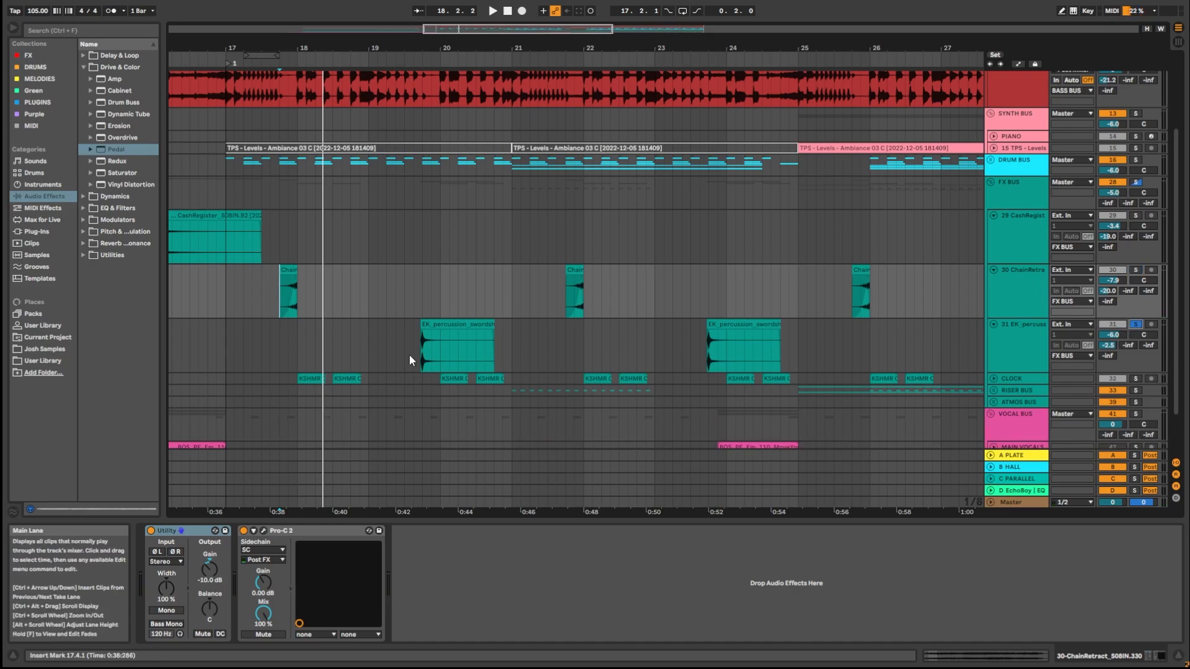
{"action": "scroll", "coordinate": [415, 348], "scroll_direction": "up", "scroll_amount": 3}
{"action": "left_click", "coordinate": [423, 343]}
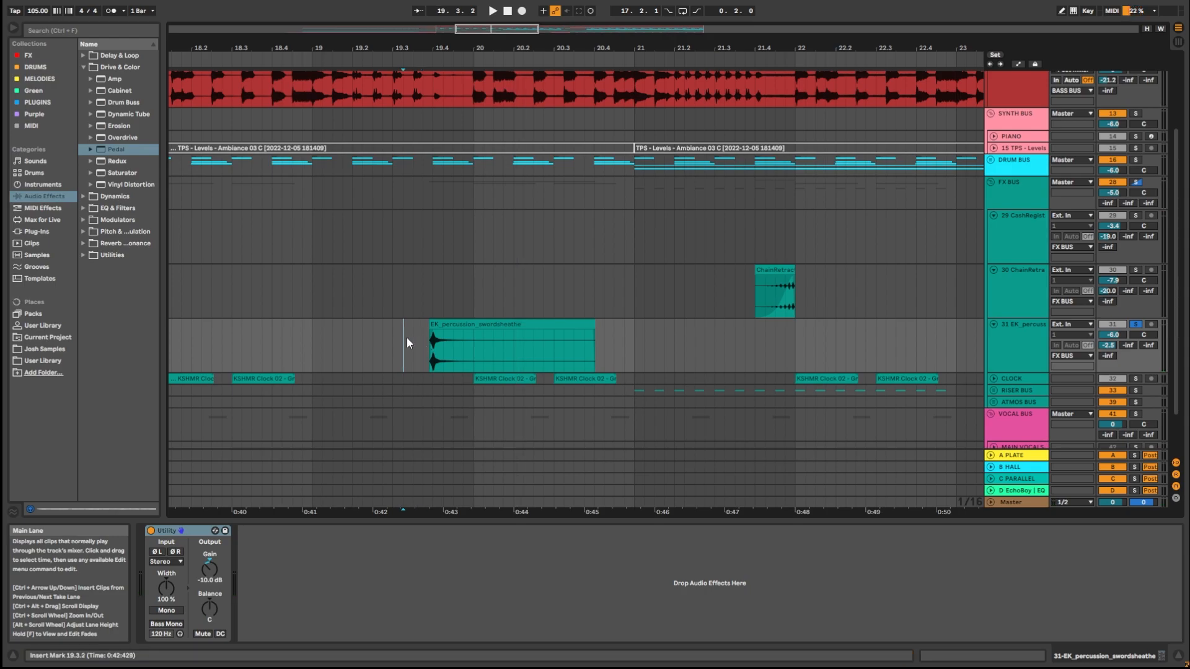
{"action": "left_click_drag", "start_coordinate": [407, 337], "coordinate": [694, 335]}
{"action": "left_click", "coordinate": [631, 334]}
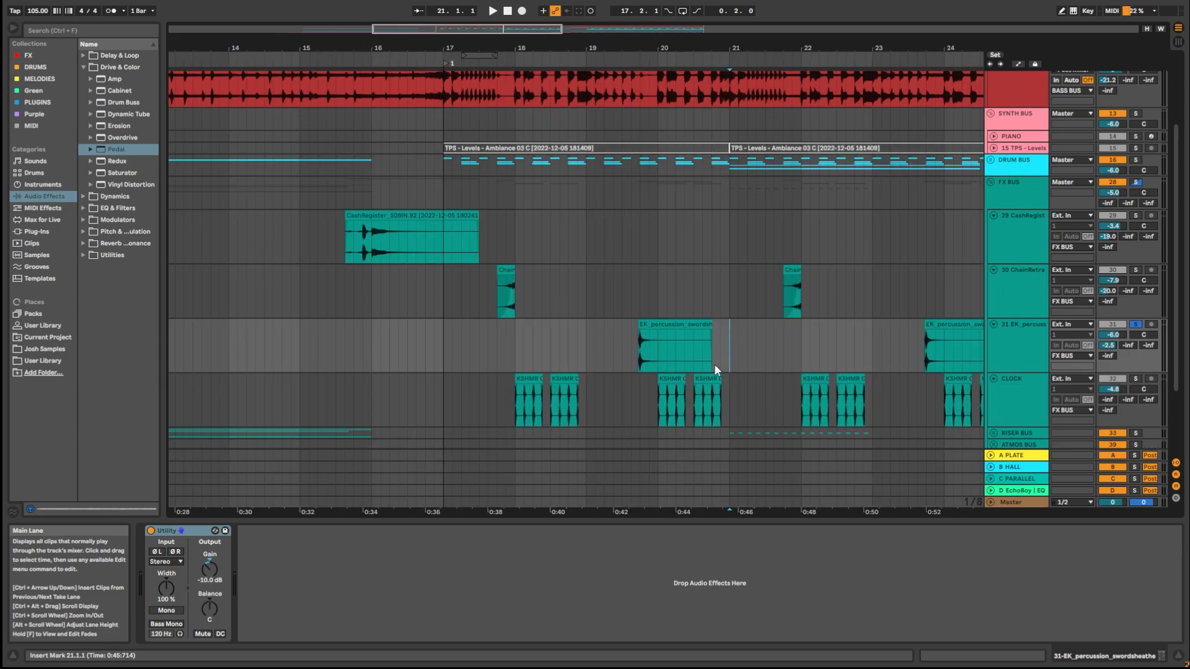
Solo the CLOCK track, audition its clips from 18.1.1, and turn its solo off.
{"action": "scroll", "coordinate": [508, 381], "scroll_direction": "down", "scroll_amount": 1}
{"action": "left_click", "coordinate": [512, 377]}
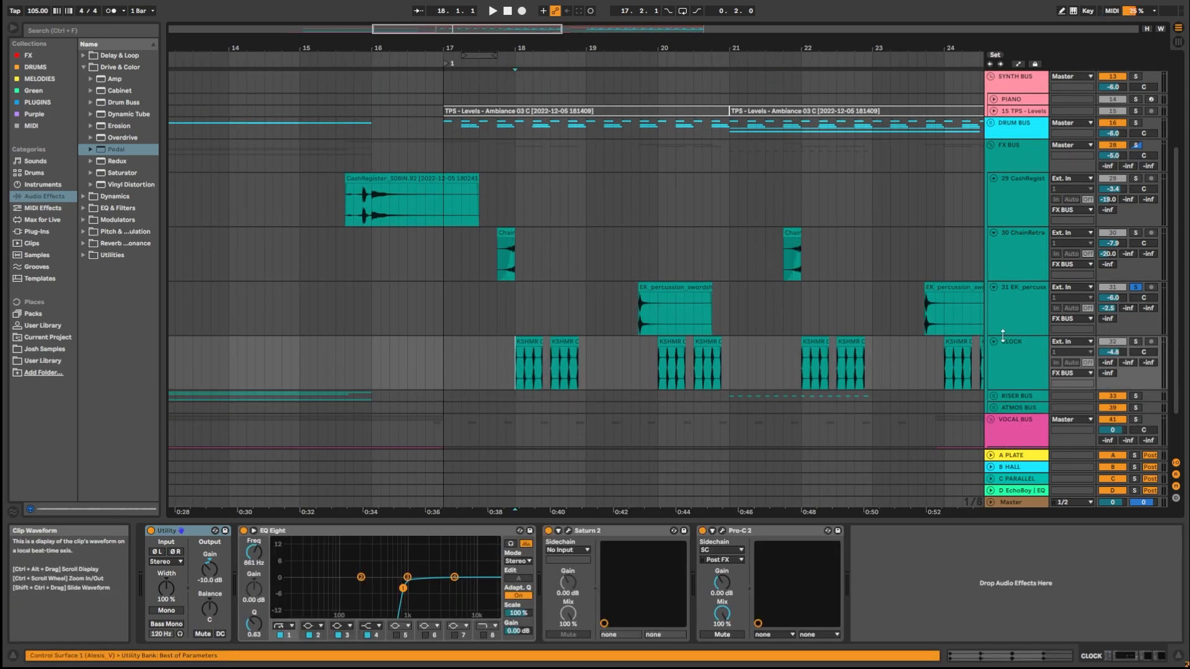
{"action": "left_click", "coordinate": [1135, 341]}
{"action": "key", "text": "space"}
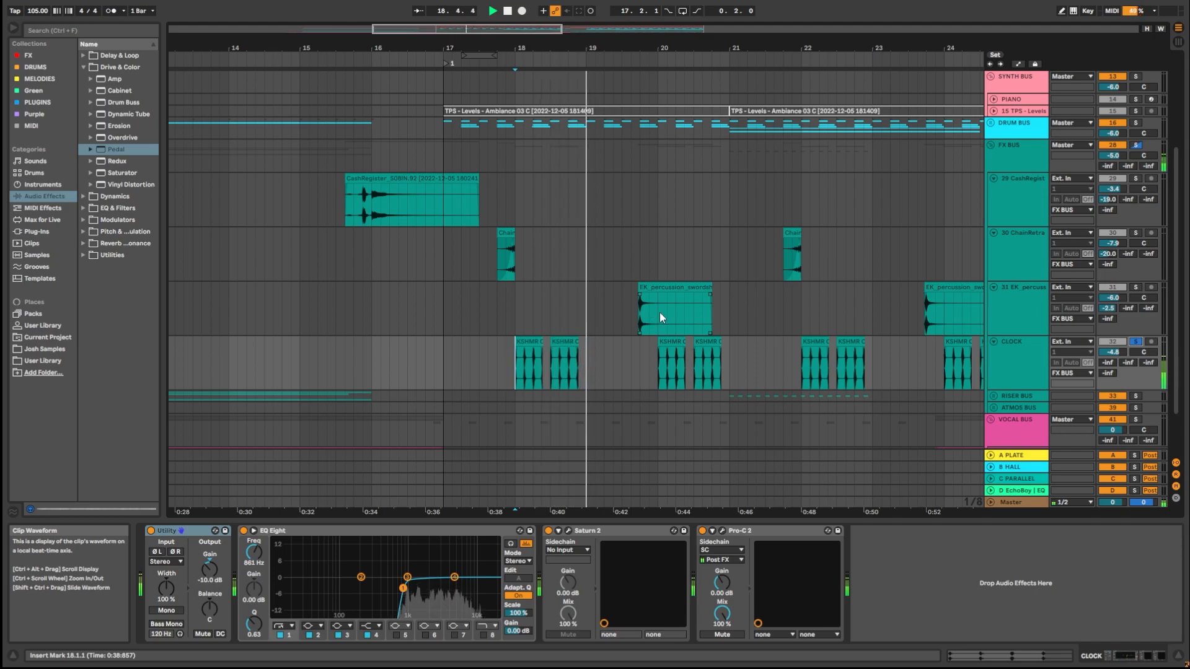
{"action": "left_click", "coordinate": [1135, 342]}
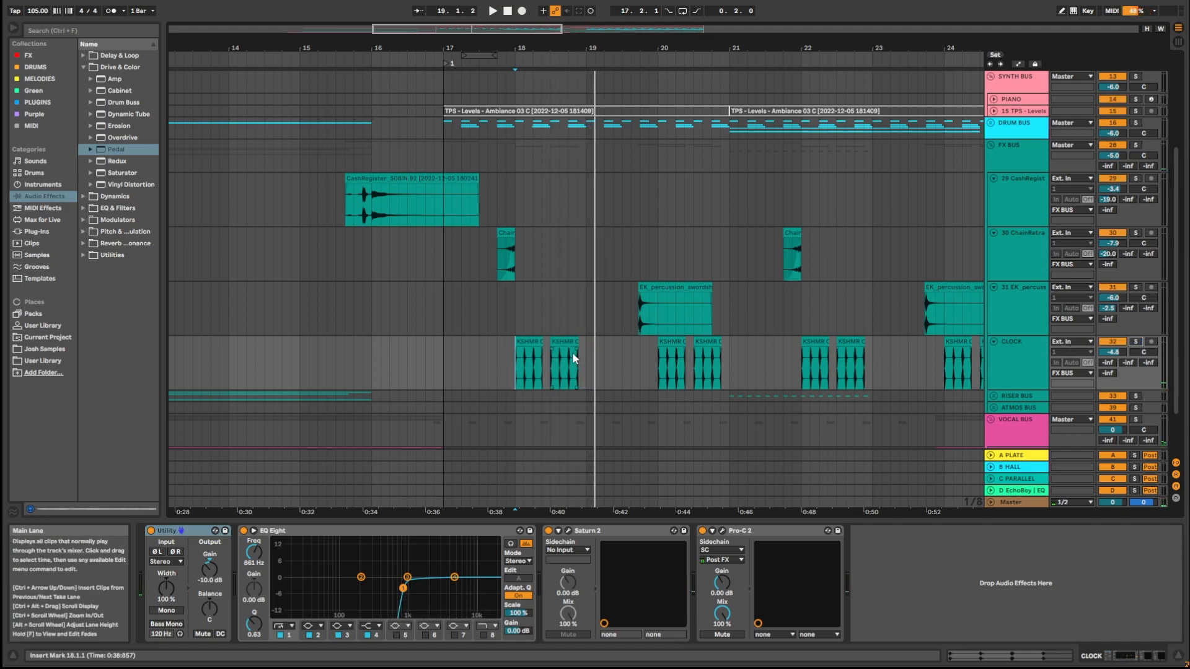
{"action": "key", "text": "space"}
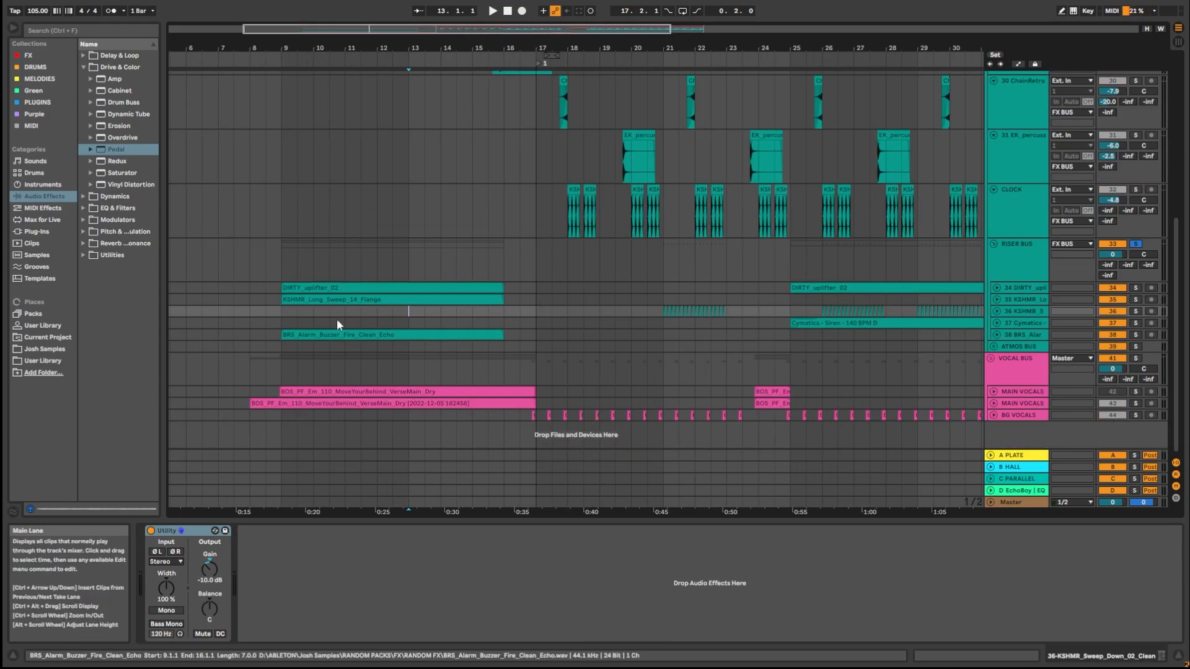
Audition the riser bus from 13.1.1, and unfold, solo, play and refold the BRS_Alarm track starting at 9.1.1.
{"action": "key", "text": "space"}
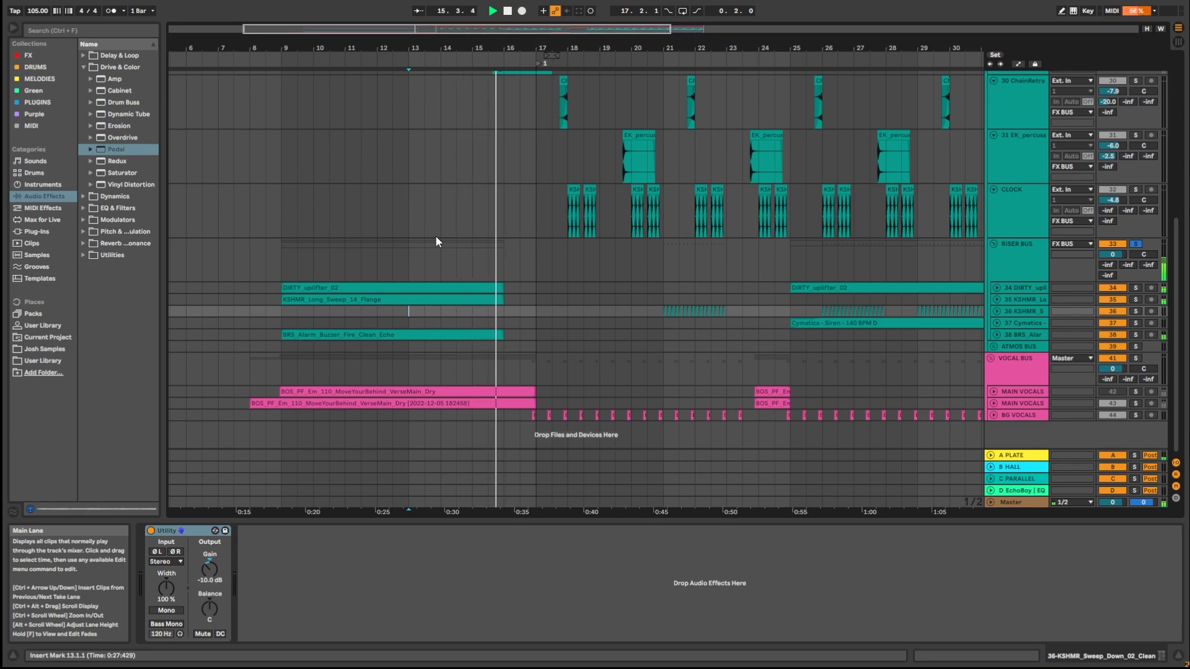
{"action": "left_click", "coordinate": [996, 333]}
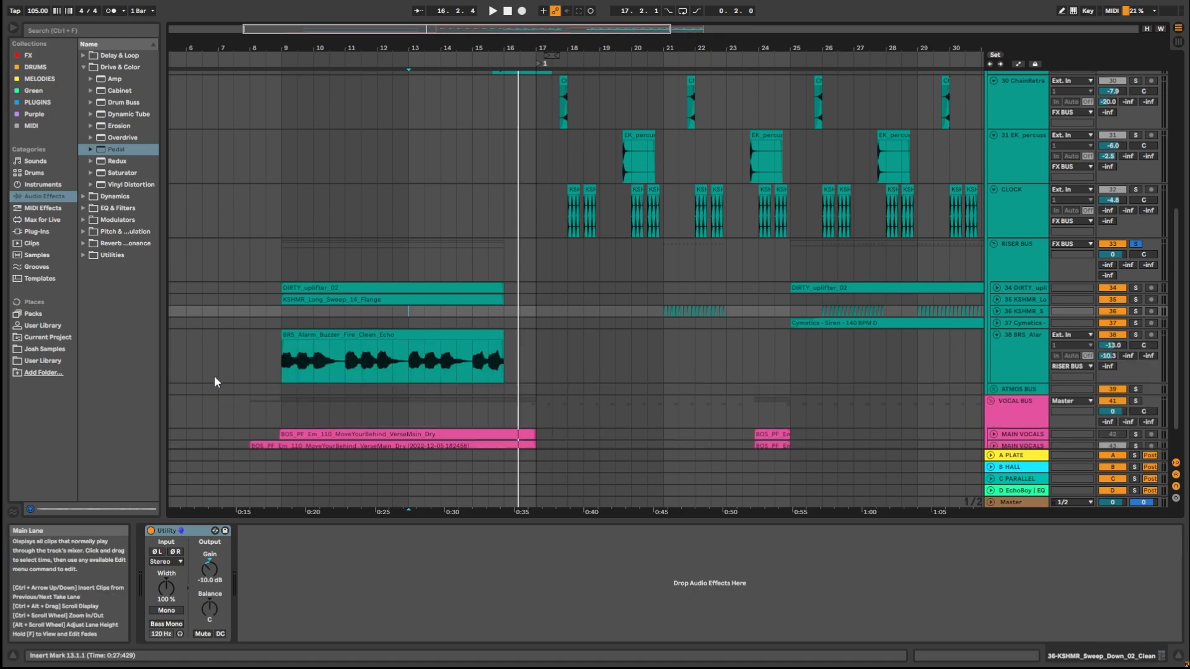
{"action": "left_click", "coordinate": [272, 353]}
{"action": "key", "text": "space"}
{"action": "left_click", "coordinate": [1132, 333]}
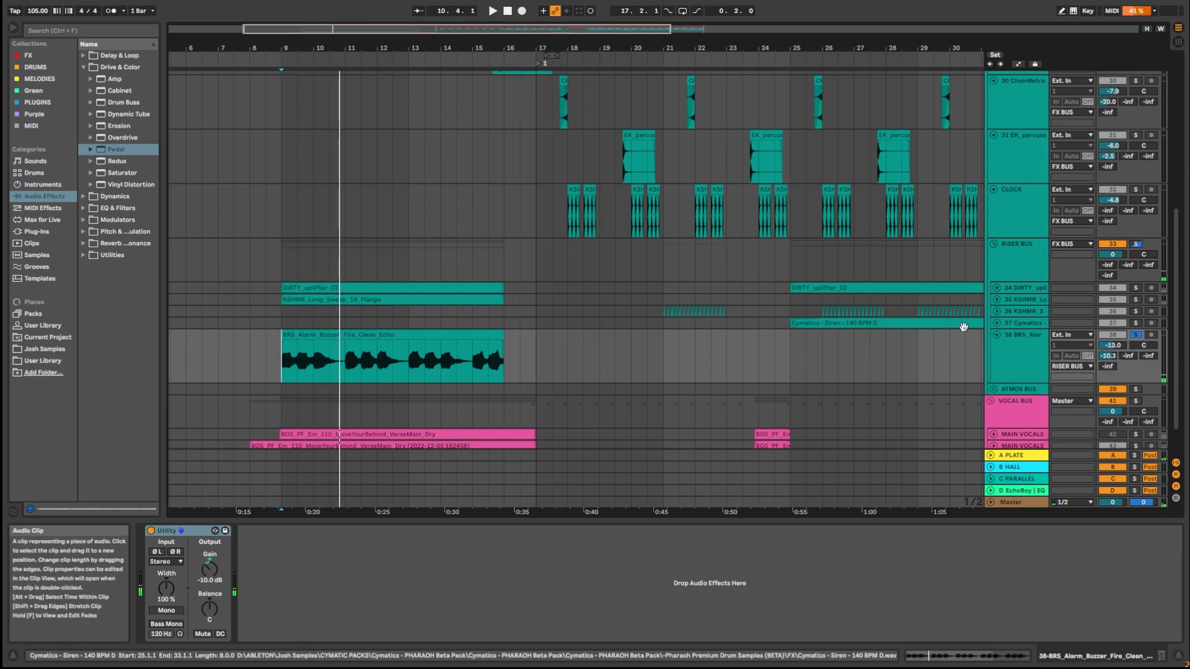
{"action": "left_click", "coordinate": [998, 333]}
Unfold and solo the KSHMR sweep-down track in the riser bus, and audition its clips from 21.1.1.
{"action": "left_click", "coordinate": [998, 308]}
{"action": "left_click", "coordinate": [661, 332]}
{"action": "left_click", "coordinate": [1134, 311]}
{"action": "key", "text": "space"}
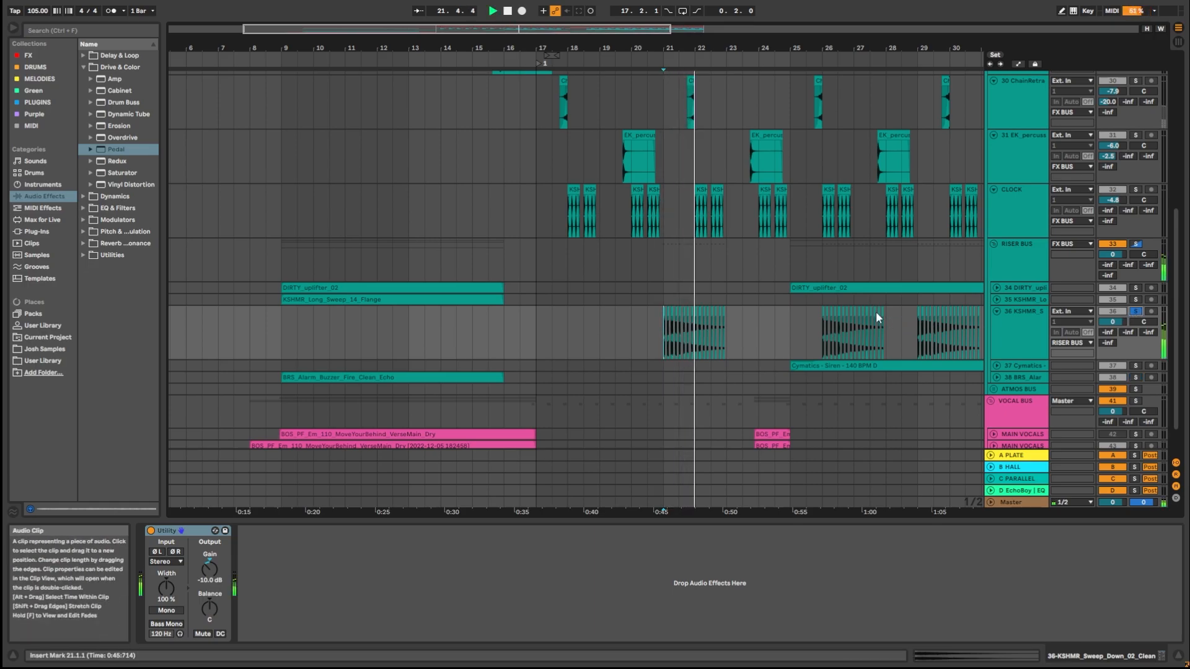
{"action": "key", "text": "space"}
Unfold and solo the Cymatics siren track, highlight its clip from 25.1.1 to 33.1.1, and audition it from 25.1.1.
{"action": "left_click", "coordinate": [996, 365]}
{"action": "left_click", "coordinate": [1135, 365]}
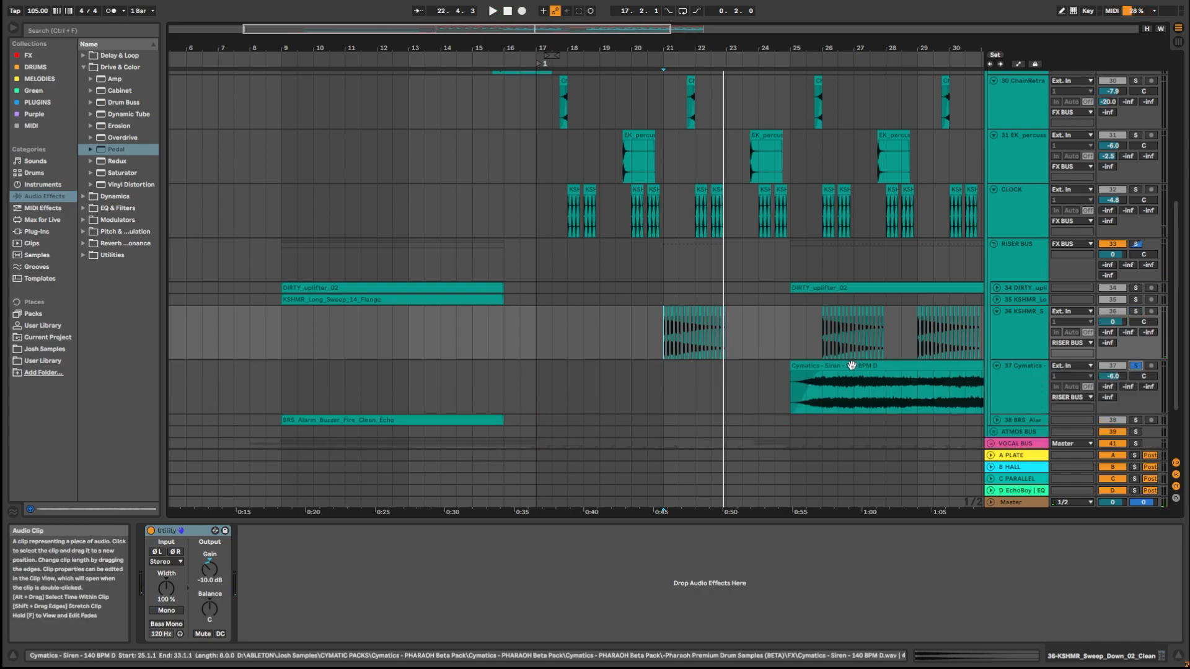
{"action": "left_click", "coordinate": [792, 394]}
{"action": "left_click_drag", "start_coordinate": [935, 412], "coordinate": [493, 329]}
{"action": "left_click_drag", "start_coordinate": [341, 302], "coordinate": [581, 303]}
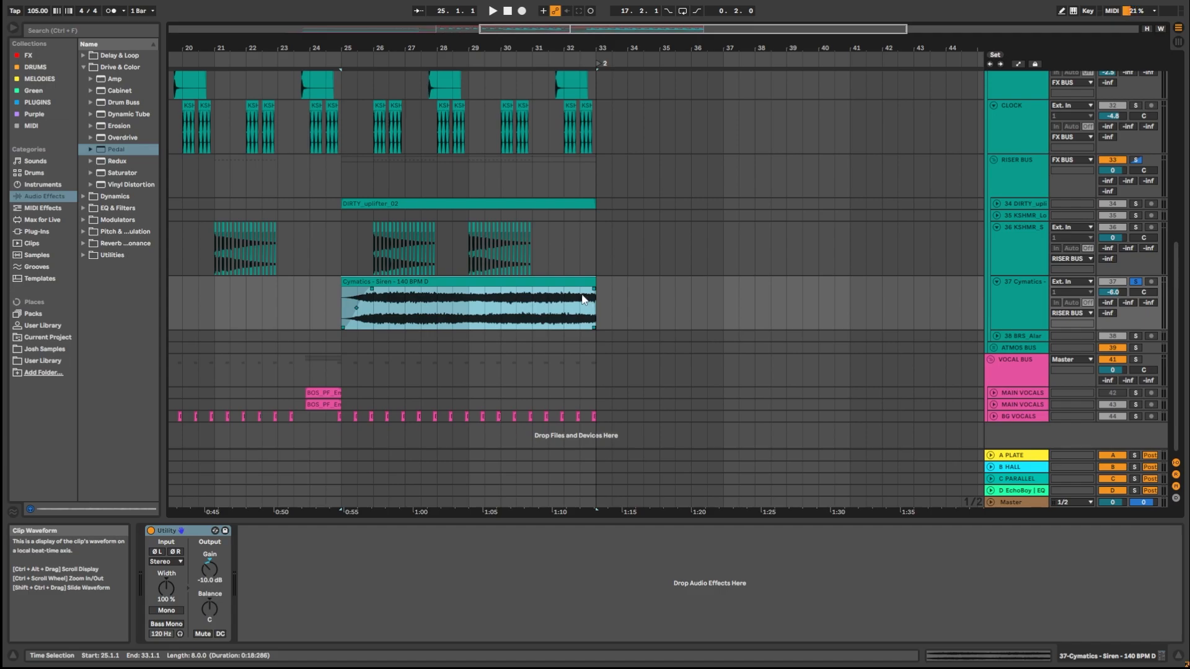
{"action": "left_click", "coordinate": [344, 315]}
{"action": "key", "text": "space"}
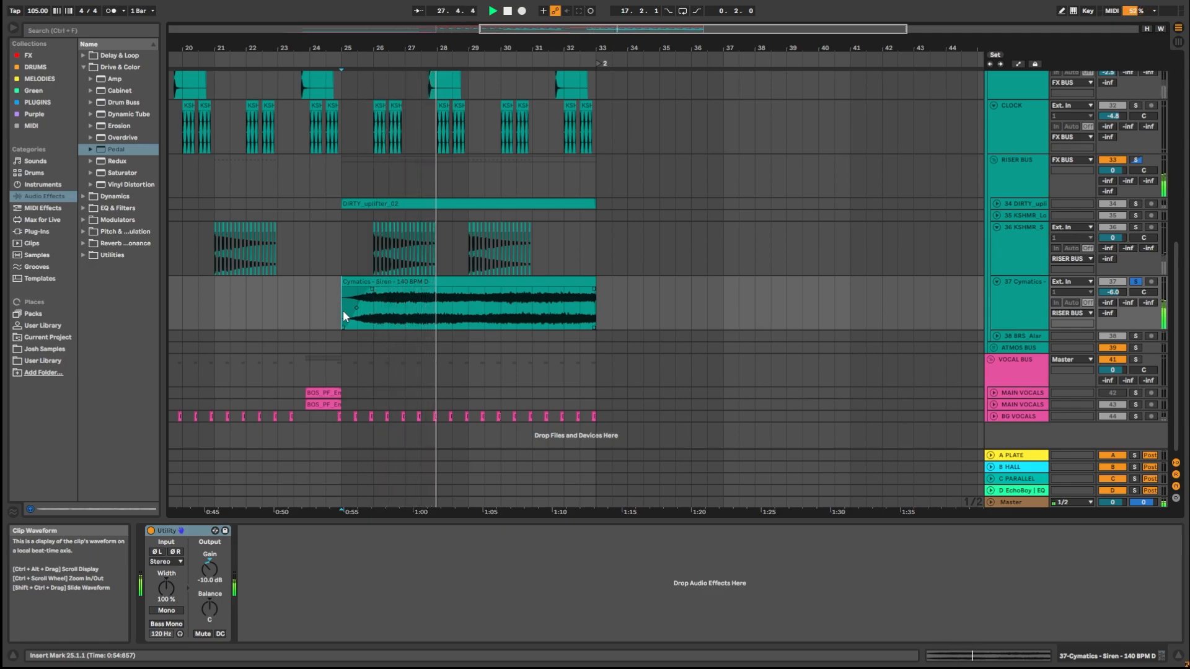
{"action": "key", "text": "space"}
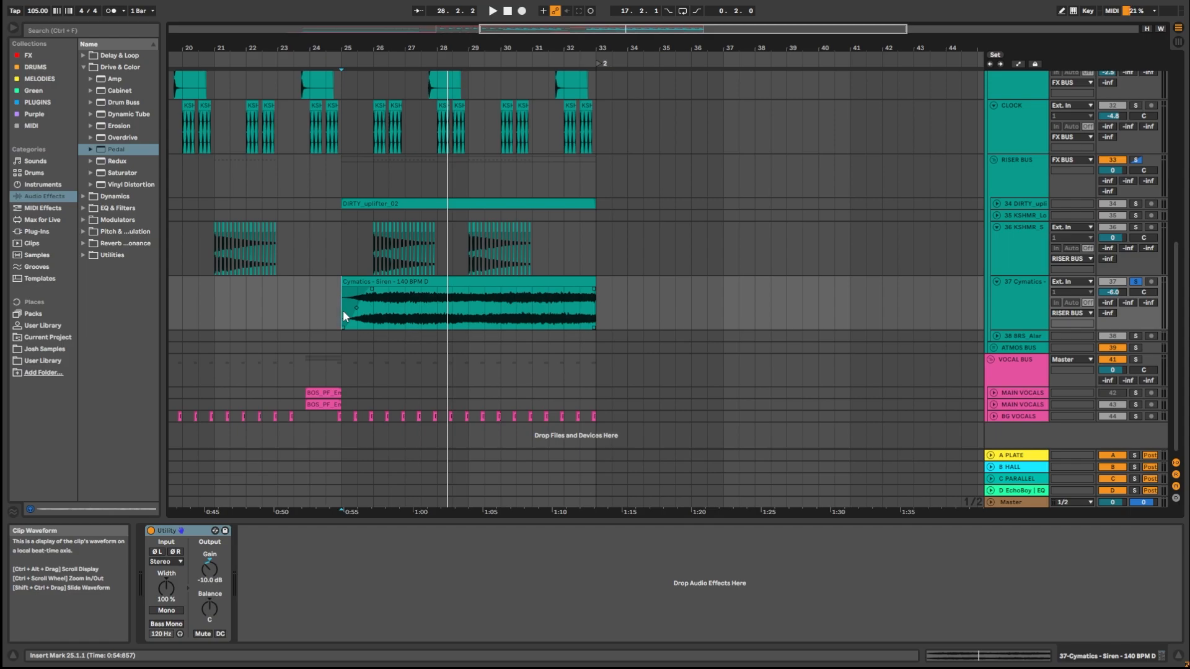
Unfold the second MAIN VOCALS track, and highlight its clips from 8.1.1 past the end of the last one.
{"action": "left_click", "coordinate": [990, 399]}
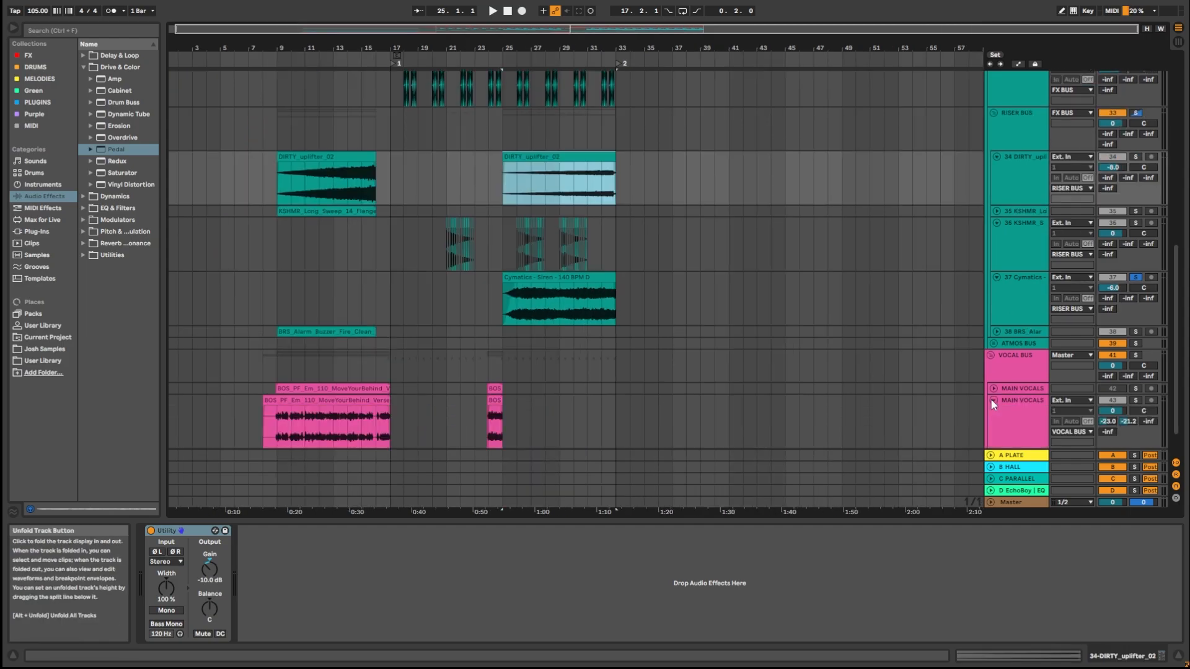
{"action": "left_click", "coordinate": [990, 399]}
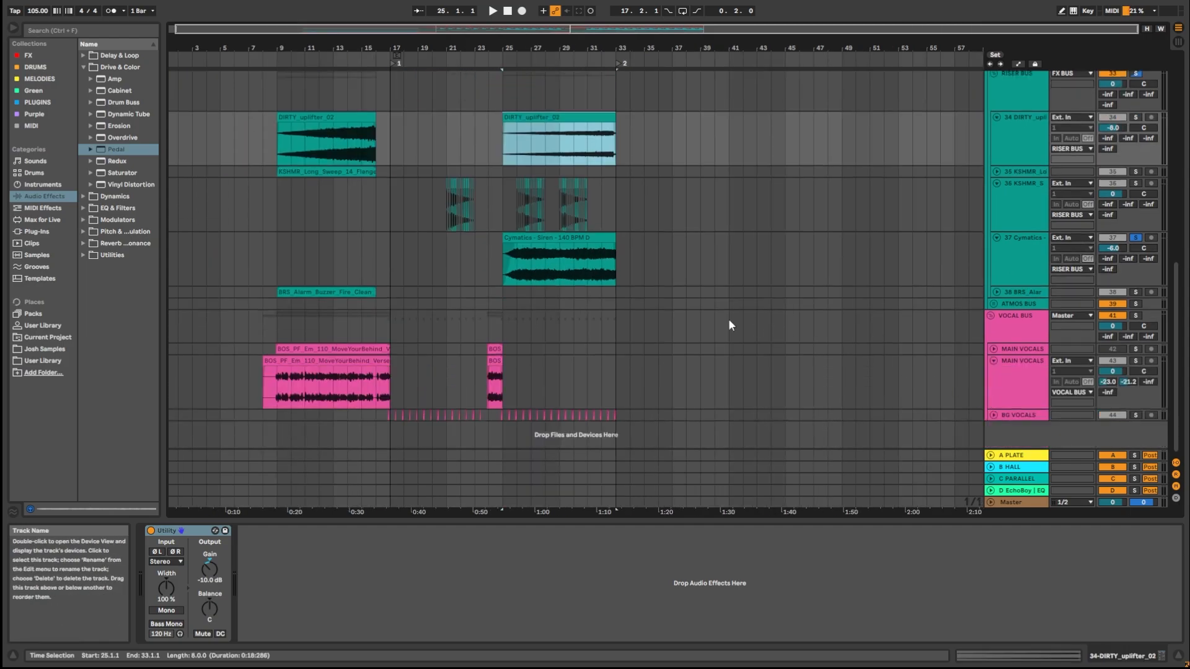
{"action": "left_click_drag", "start_coordinate": [263, 388], "coordinate": [523, 377]}
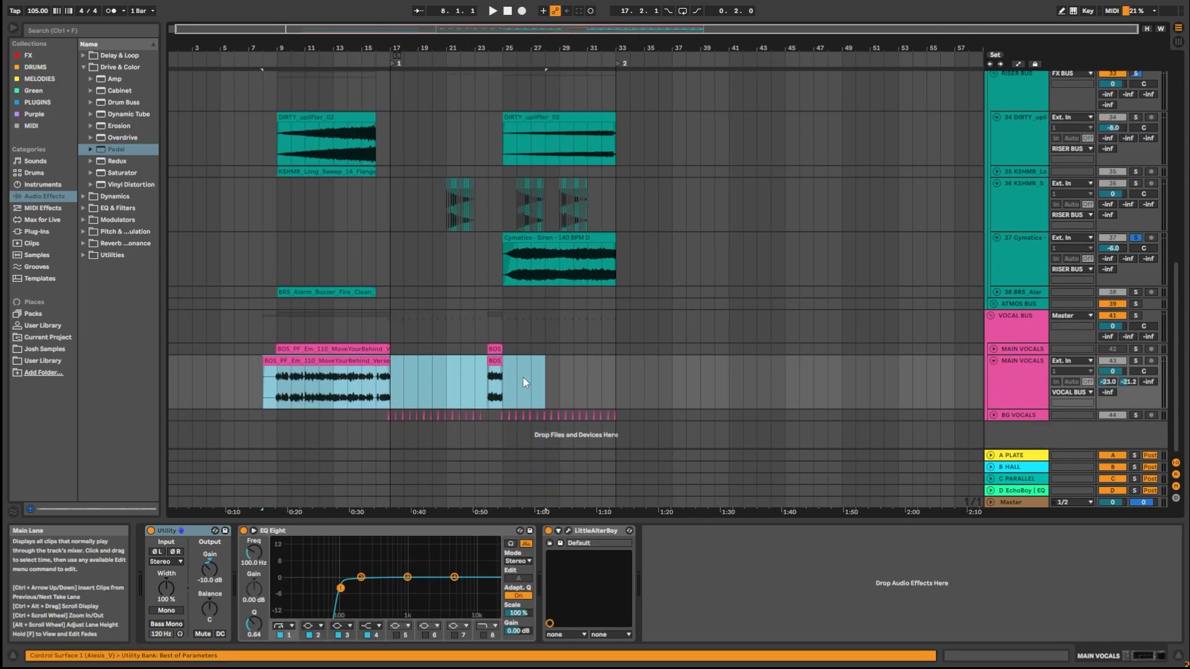
Unfold and solo the BG VOCALS track, and audition its vocal chops from 16.4.1.
{"action": "left_click", "coordinate": [993, 416]}
{"action": "scroll", "coordinate": [363, 385], "scroll_direction": "up", "scroll_amount": 5}
{"action": "left_click_drag", "start_coordinate": [550, 385], "coordinate": [678, 400]}
{"action": "left_click", "coordinate": [469, 394]}
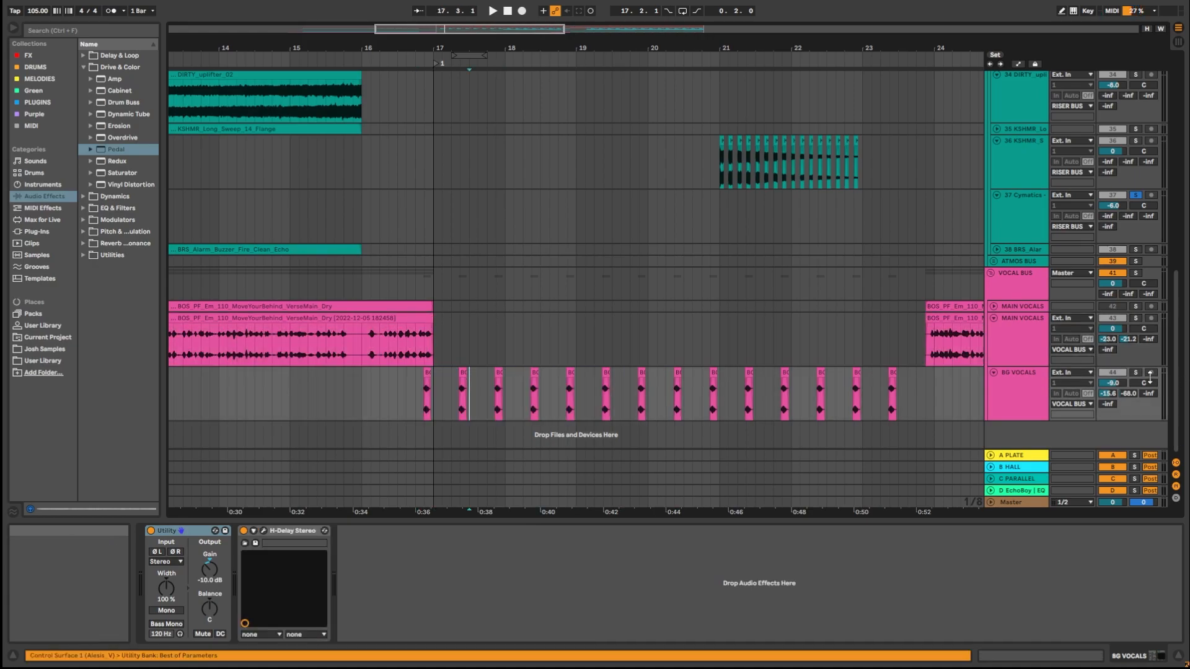
{"action": "left_click", "coordinate": [413, 393]}
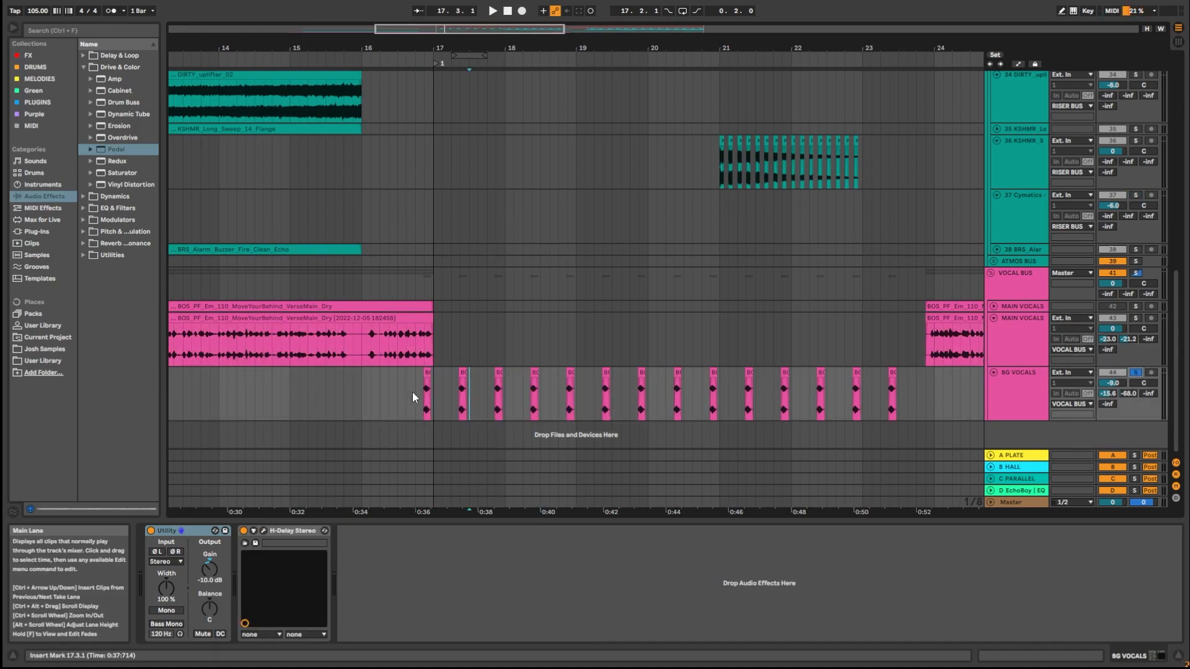
{"action": "key", "text": "space"}
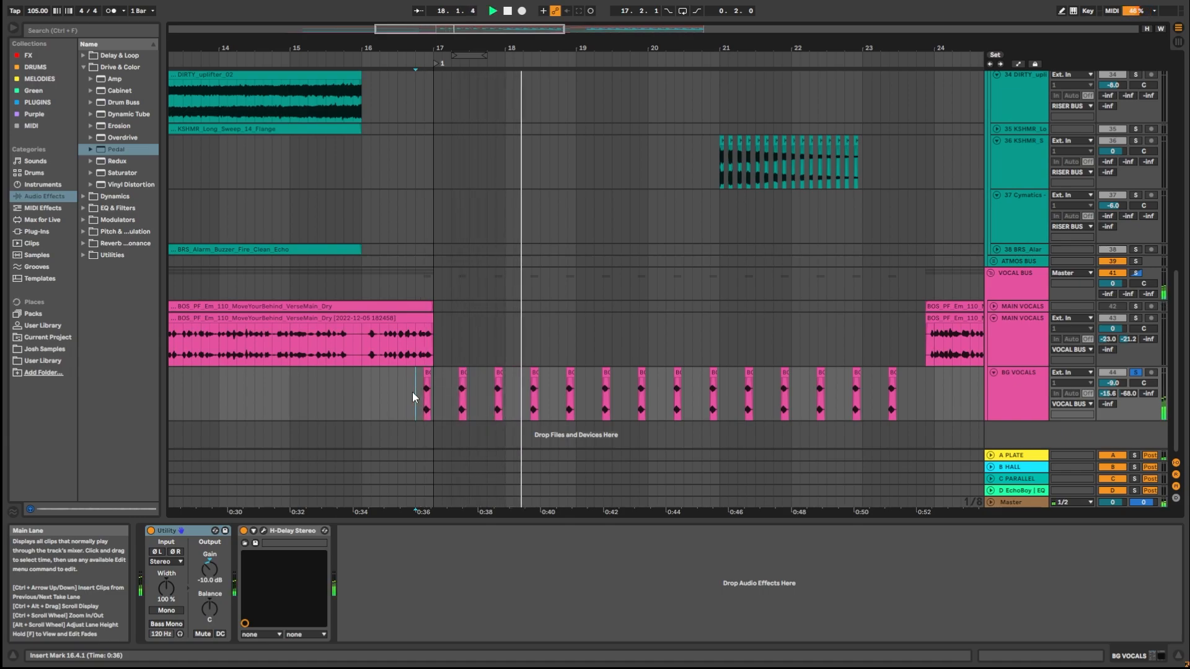
{"action": "key", "text": "space"}
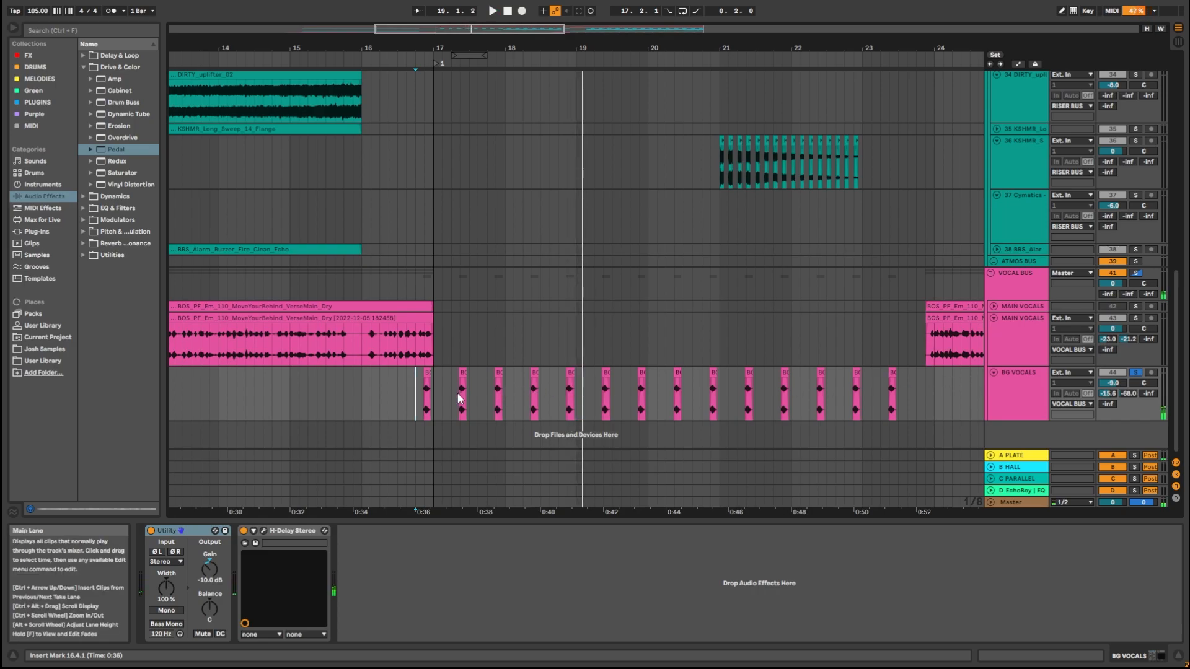
Open the H-Delay window of the BG VOCALS track above its lane, and highlight the vocal chops from 16.3.1 to 23.3.3.
{"action": "left_click", "coordinate": [1004, 407]}
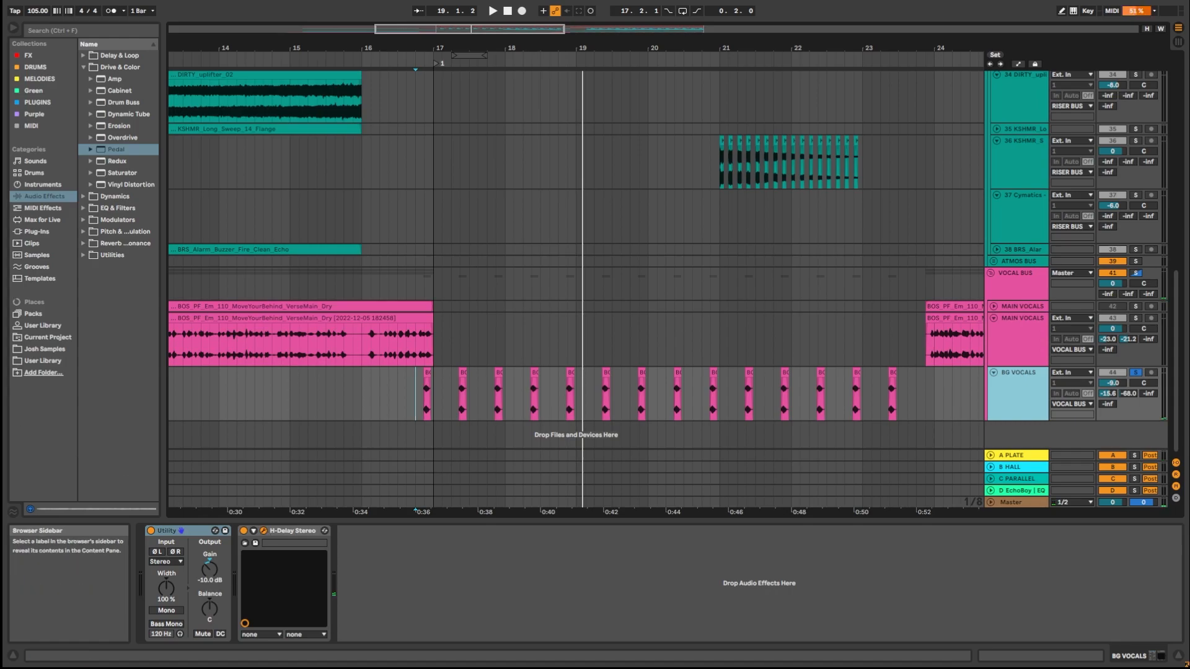
{"action": "left_click_drag", "start_coordinate": [362, 226], "coordinate": [547, 234]}
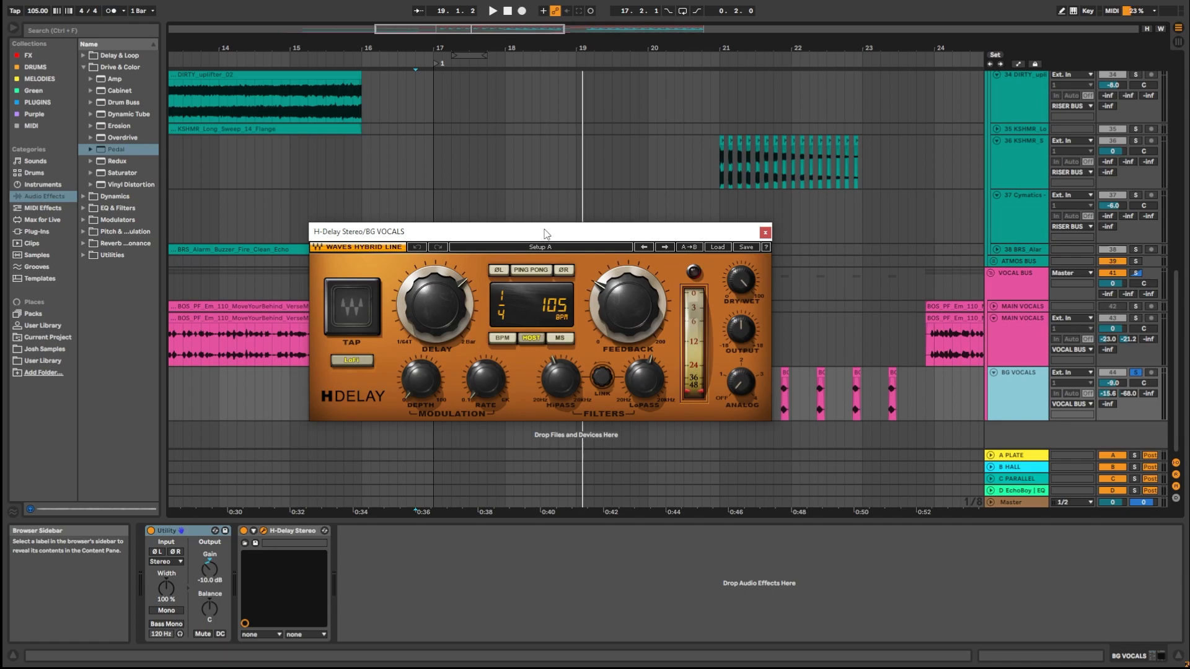
{"action": "left_click_drag", "start_coordinate": [546, 235], "coordinate": [548, 149]}
{"action": "left_click_drag", "start_coordinate": [401, 403], "coordinate": [862, 432]}
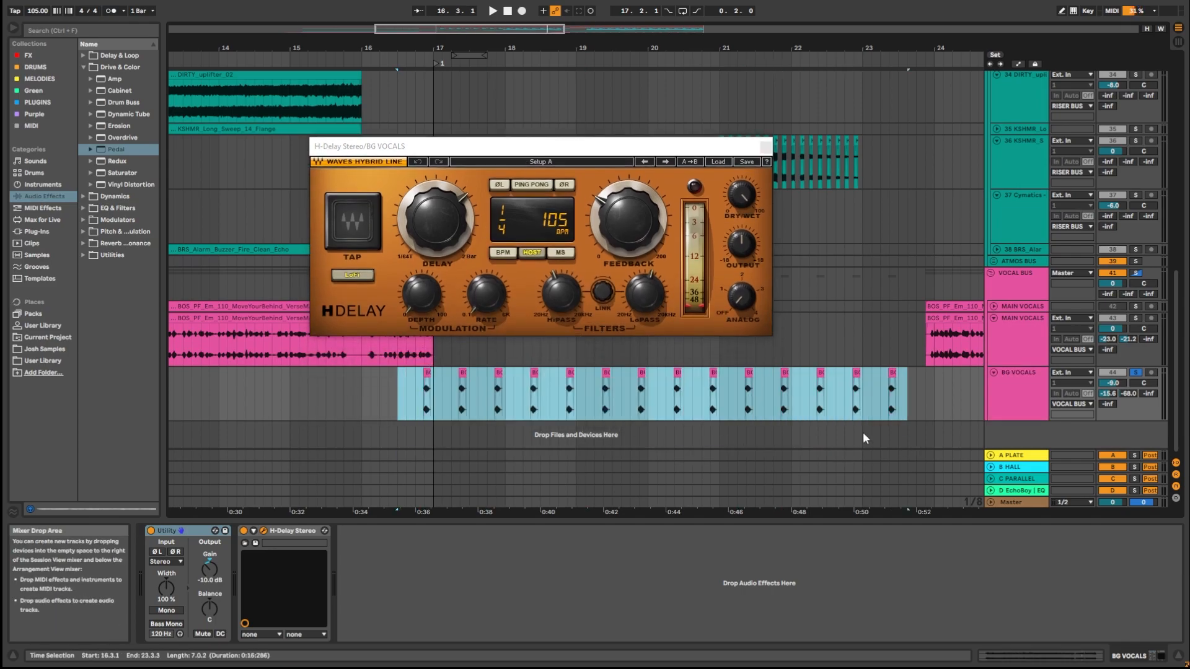
Deactivate the BG VOCALS clips between 17.2.1 and 19.4.1, and audition the remaining delayed chop from 16.3.3.
{"action": "left_click", "coordinate": [455, 391]}
{"action": "left_click_drag", "start_coordinate": [455, 392], "coordinate": [631, 389]}
{"action": "key", "text": "0"}
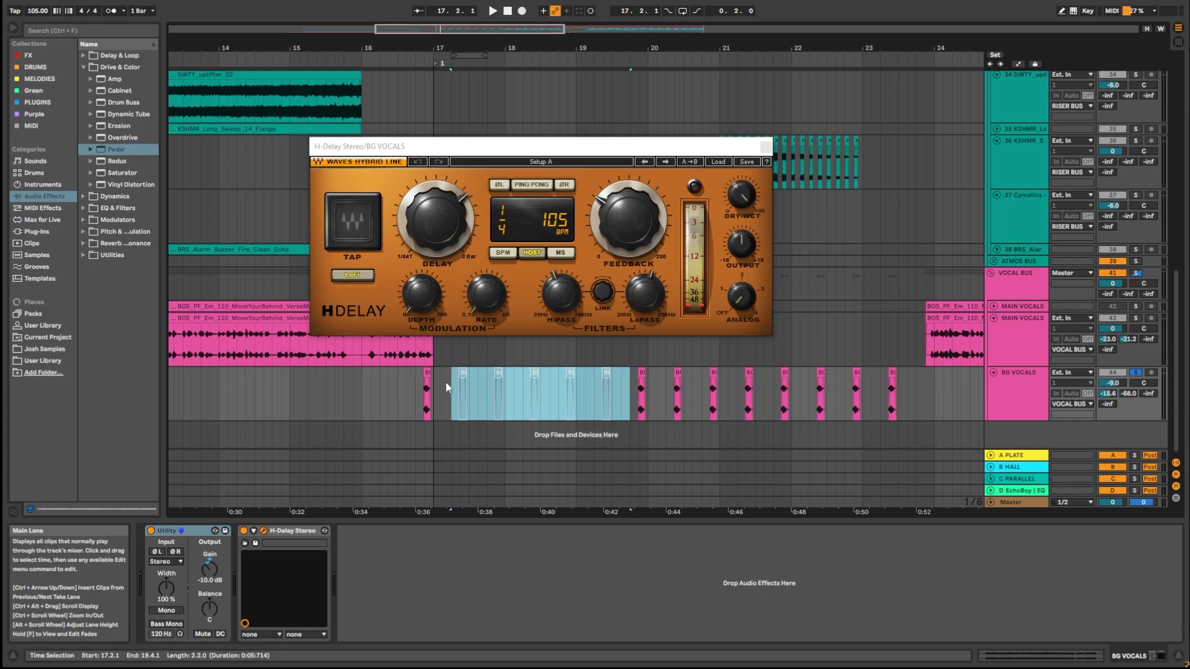
{"action": "left_click", "coordinate": [405, 383]}
{"action": "key", "text": "space"}
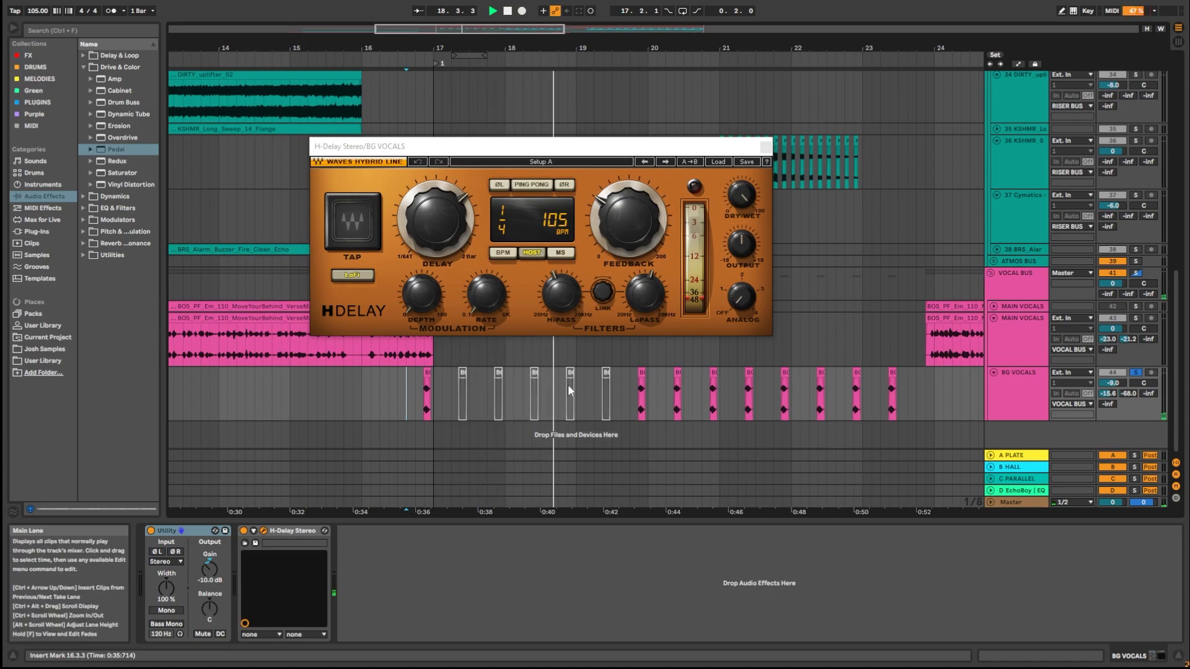
{"action": "key", "text": "space"}
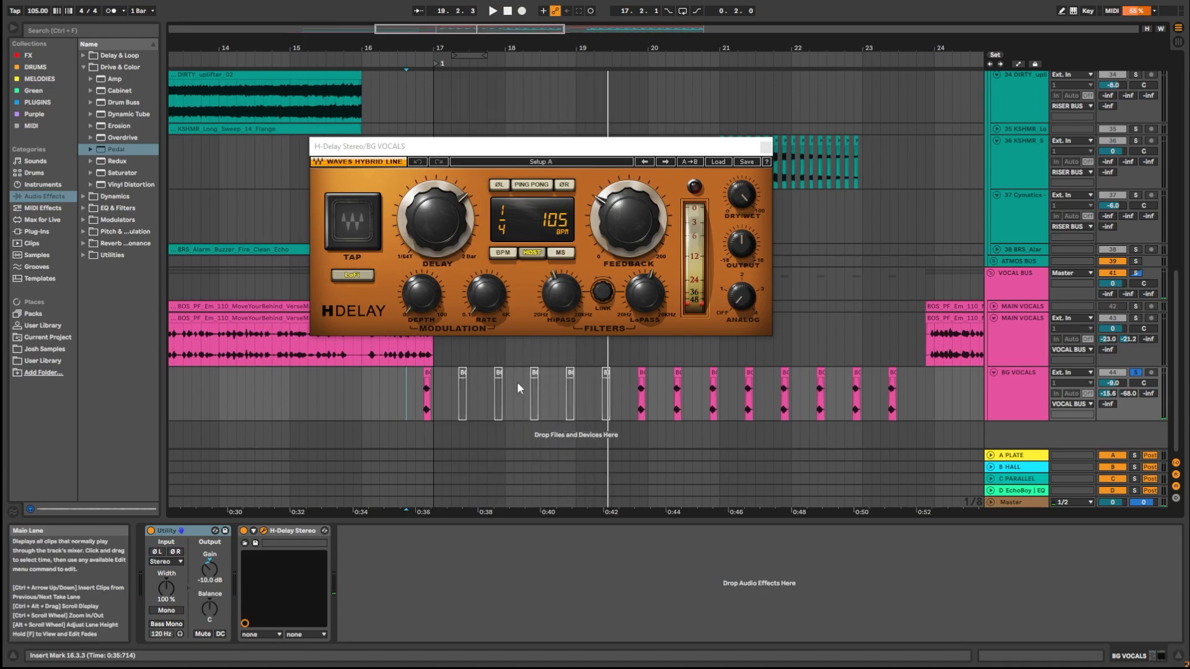
Highlight the BG VOCALS range from 16.4.1 to 23.1.3, examine the H-Delay feedback control, and close the plugin window.
{"action": "left_click_drag", "start_coordinate": [415, 390], "coordinate": [872, 384]}
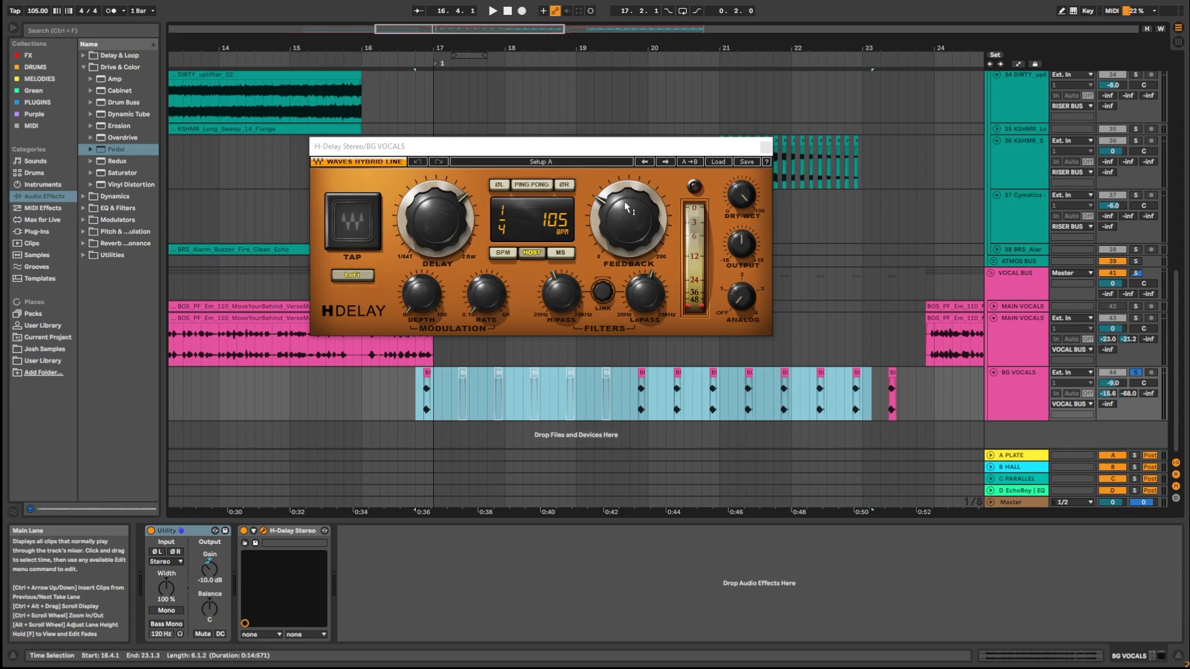
{"action": "mouse_move", "coordinate": [613, 202]}
{"action": "left_click", "coordinate": [762, 145]}
Select the VOCAL BUS, show the full arrangement length, and fold the vocal group.
{"action": "left_click", "coordinate": [1004, 298]}
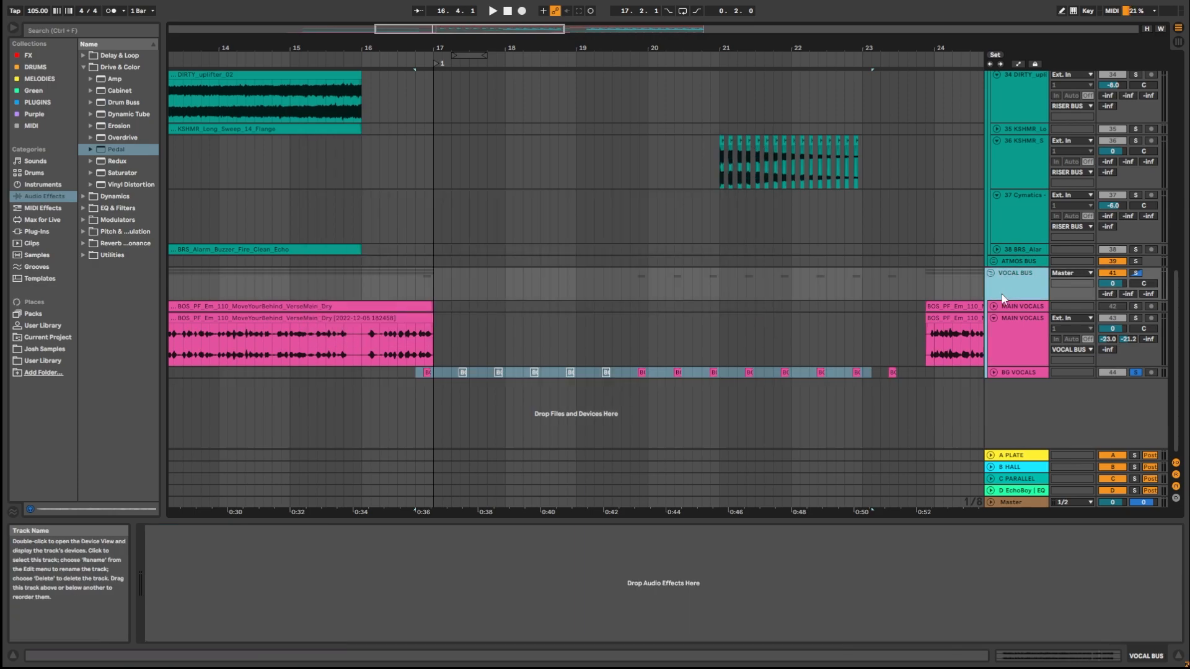
{"action": "key", "text": "w"}
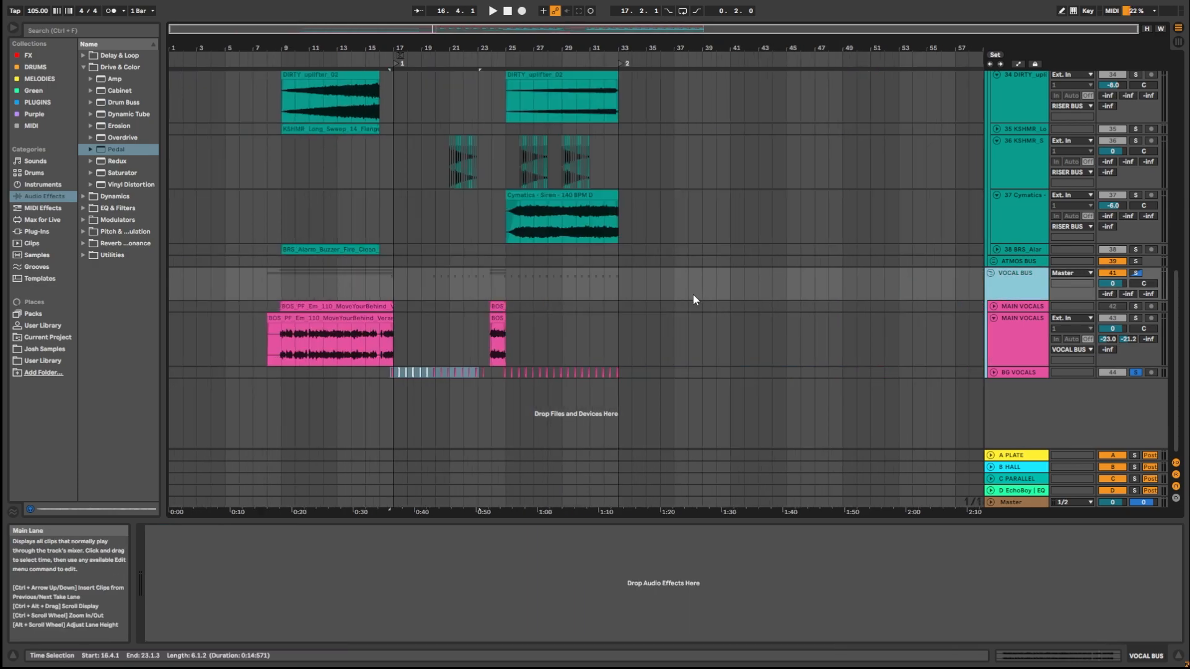
{"action": "left_click", "coordinate": [990, 273]}
{"action": "scroll", "coordinate": [991, 271], "scroll_direction": "up", "scroll_amount": 1}
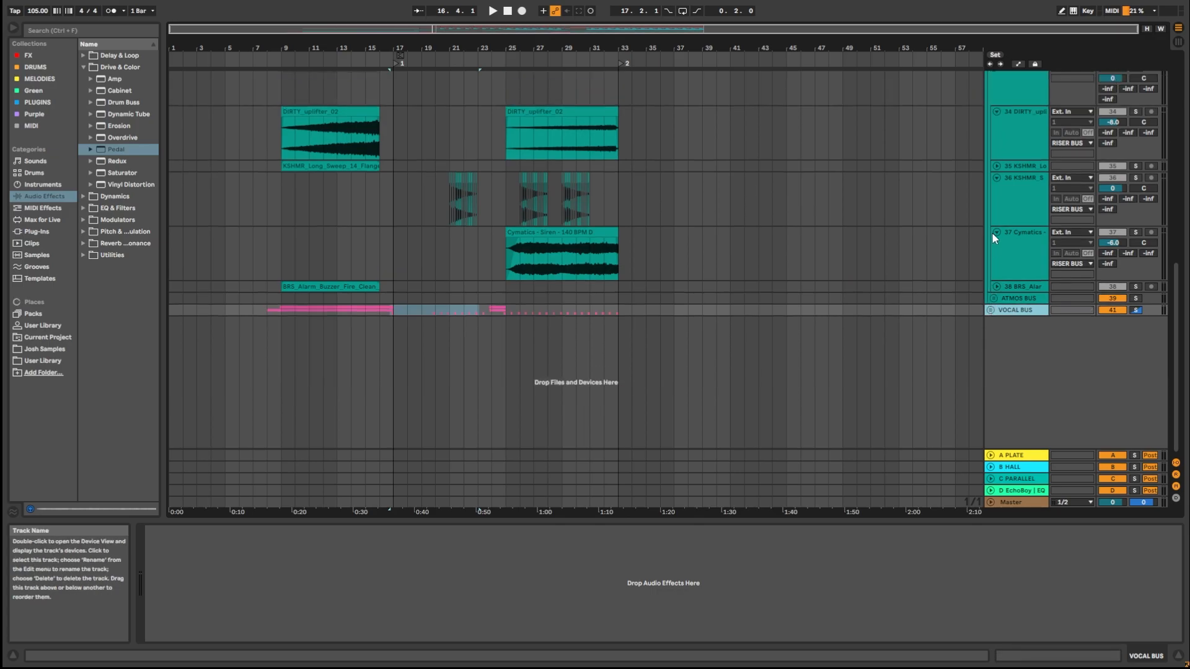
Fold the Cymatics siren, KSHMR sweep-down and DIRTY_uplifter tracks in the riser bus.
{"action": "left_click", "coordinate": [996, 231]}
{"action": "scroll", "coordinate": [996, 231], "scroll_direction": "up", "scroll_amount": 2}
{"action": "left_click", "coordinate": [996, 229]}
{"action": "scroll", "coordinate": [996, 220], "scroll_direction": "up", "scroll_amount": 2}
{"action": "left_click", "coordinate": [995, 211]}
{"action": "scroll", "coordinate": [995, 210], "scroll_direction": "up", "scroll_amount": 1}
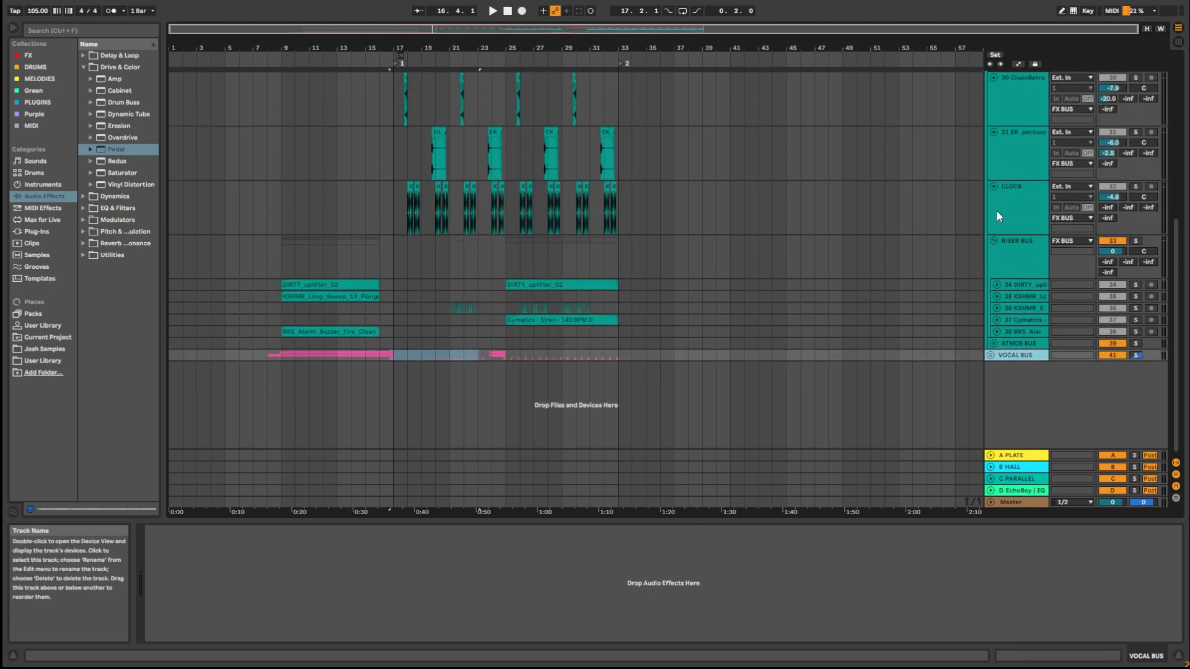
Fold the CLOCK, EK percussion, ChainRetract and CashRegister tracks in the FX bus.
{"action": "left_click", "coordinate": [994, 184]}
{"action": "scroll", "coordinate": [993, 184], "scroll_direction": "up", "scroll_amount": 2}
{"action": "left_click", "coordinate": [993, 191]}
{"action": "scroll", "coordinate": [992, 191], "scroll_direction": "up", "scroll_amount": 2}
{"action": "left_click", "coordinate": [993, 190]}
{"action": "scroll", "coordinate": [992, 192], "scroll_direction": "up", "scroll_amount": 2}
{"action": "left_click", "coordinate": [993, 194]}
{"action": "scroll", "coordinate": [991, 194], "scroll_direction": "up", "scroll_amount": 1}
Highlight the resampled bass audio on the 12 Audio track from 17.1.1 past its end, and clear the selection at 35.1.1.
{"action": "scroll", "coordinate": [969, 200], "scroll_direction": "up", "scroll_amount": 2}
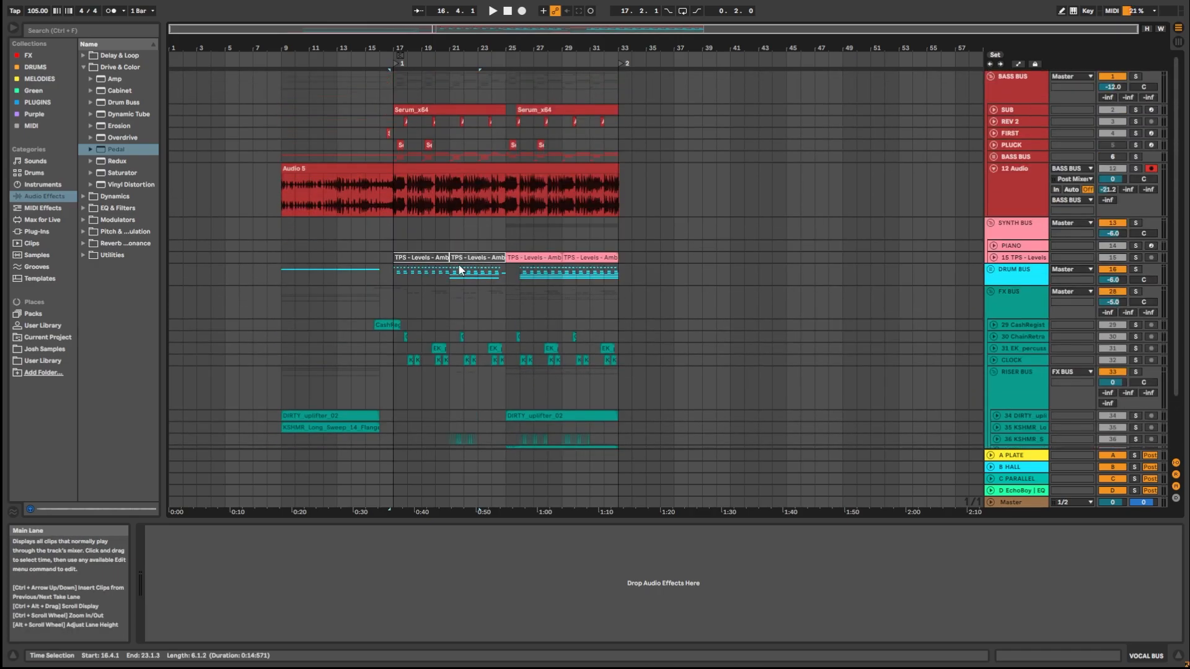
{"action": "left_click_drag", "start_coordinate": [384, 208], "coordinate": [651, 214]}
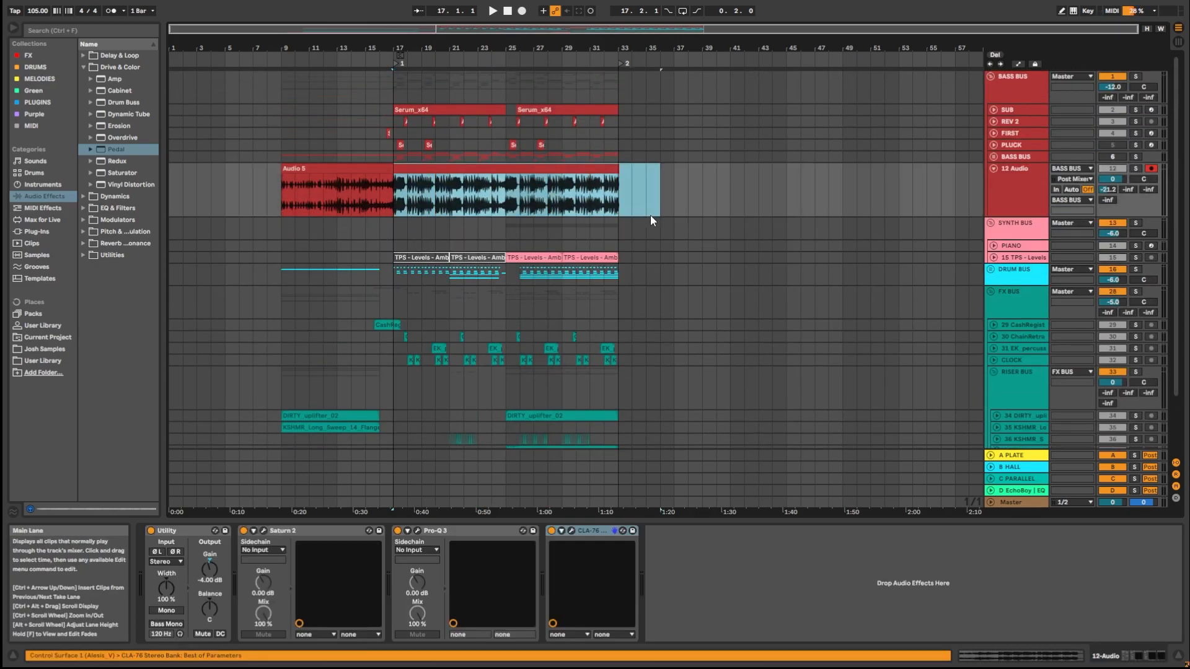
{"action": "left_click", "coordinate": [649, 215]}
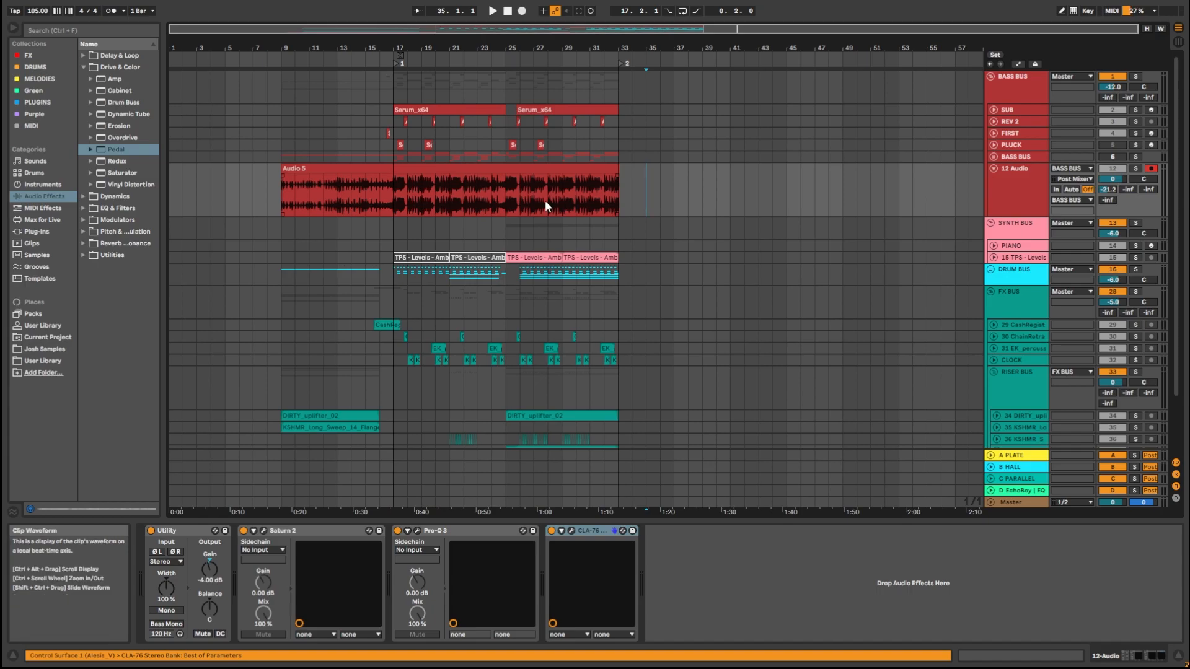